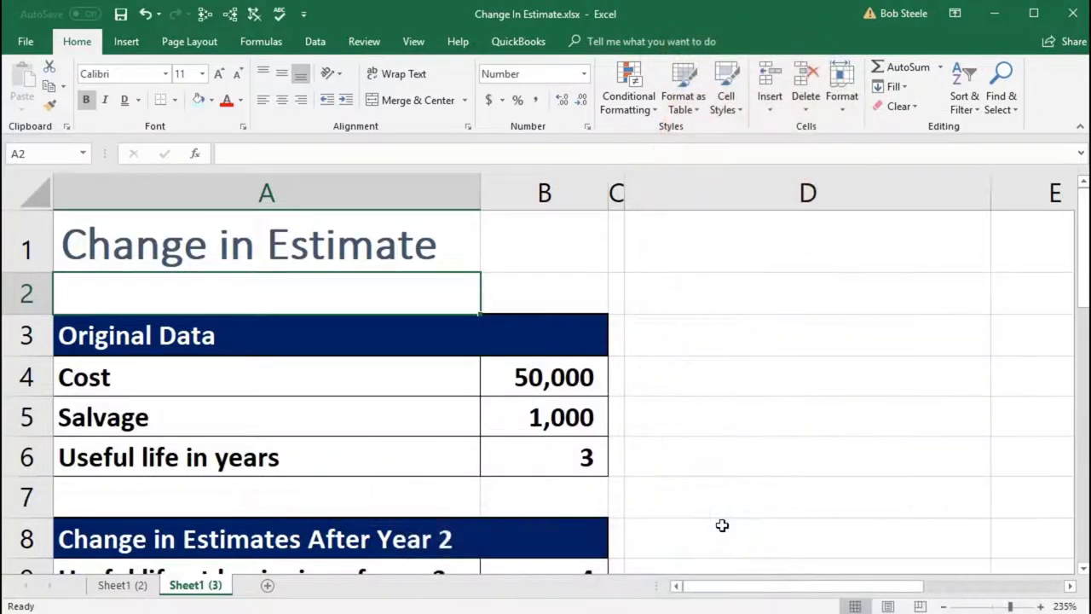
Review the original asset data, the estimate changes after year 2, and the blank depreciation and book value tables
{"action": "scroll", "coordinate": [700, 481], "scroll_direction": "down", "scroll_amount": 3}
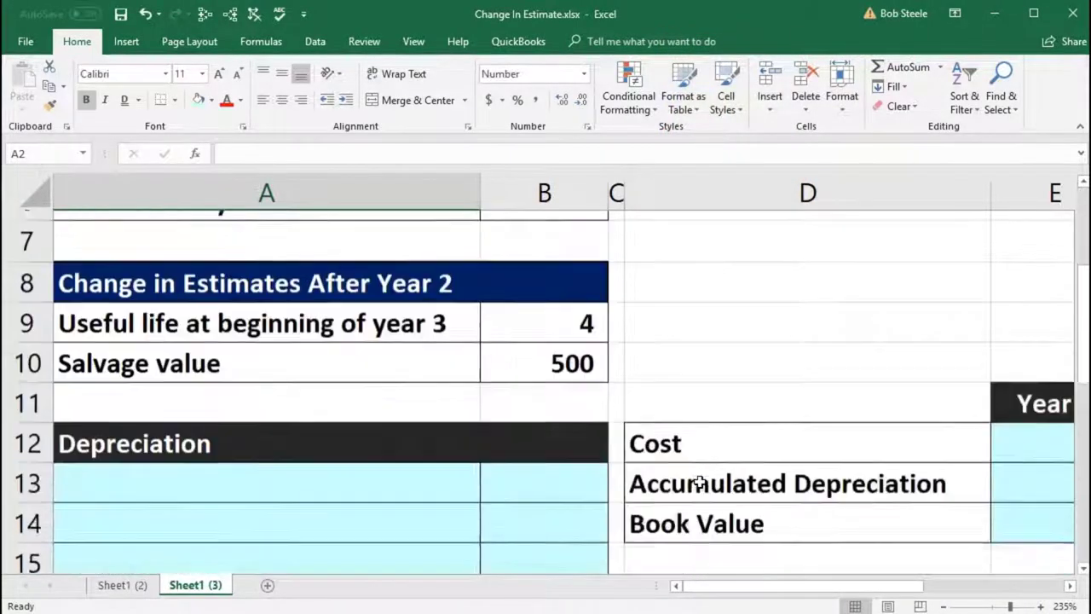
{"action": "left_click", "coordinate": [520, 492]}
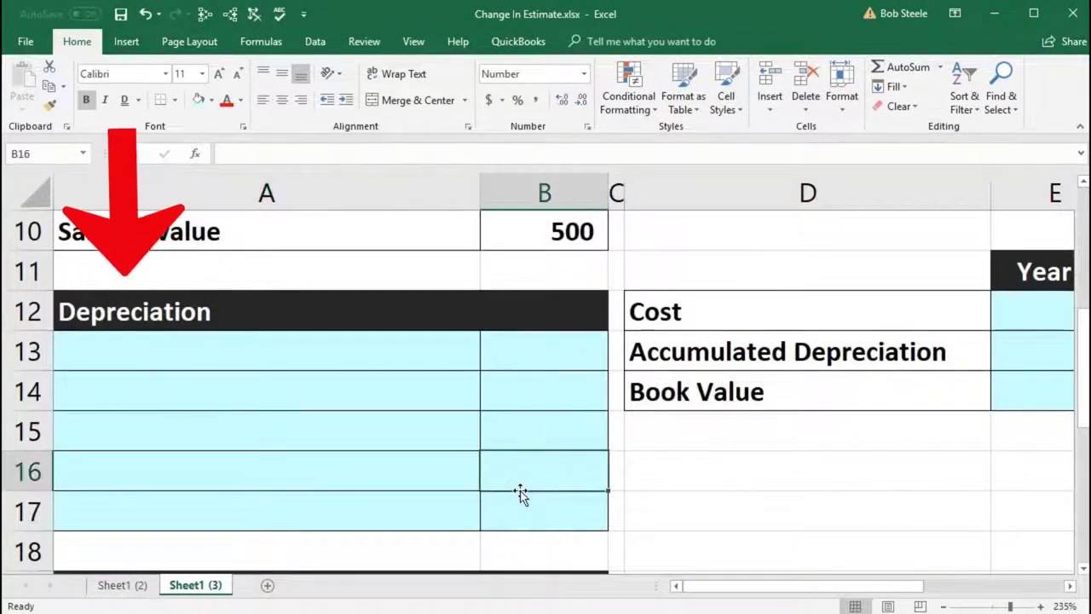
{"action": "scroll", "coordinate": [520, 492], "scroll_direction": "down", "scroll_amount": 1}
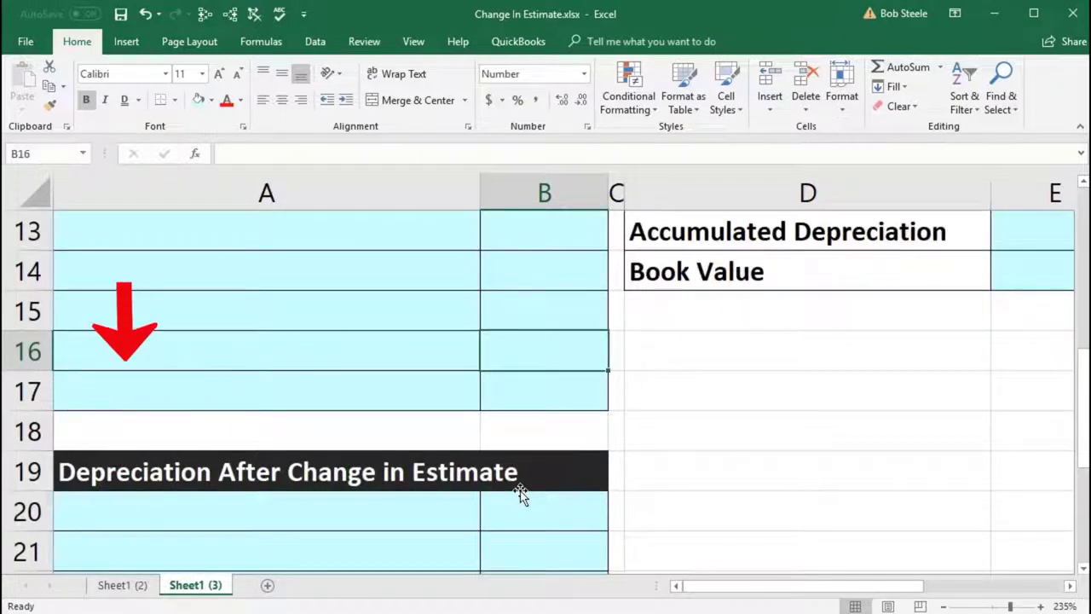
{"action": "scroll", "coordinate": [520, 492], "scroll_direction": "up", "scroll_amount": 2}
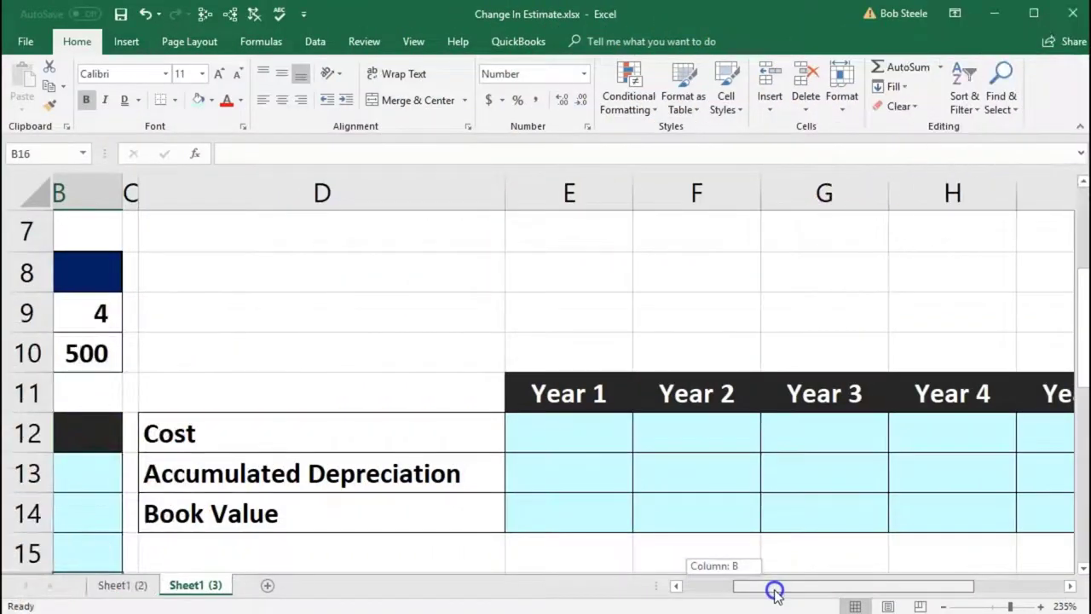
{"action": "left_click_drag", "start_coordinate": [774, 590], "coordinate": [721, 592]}
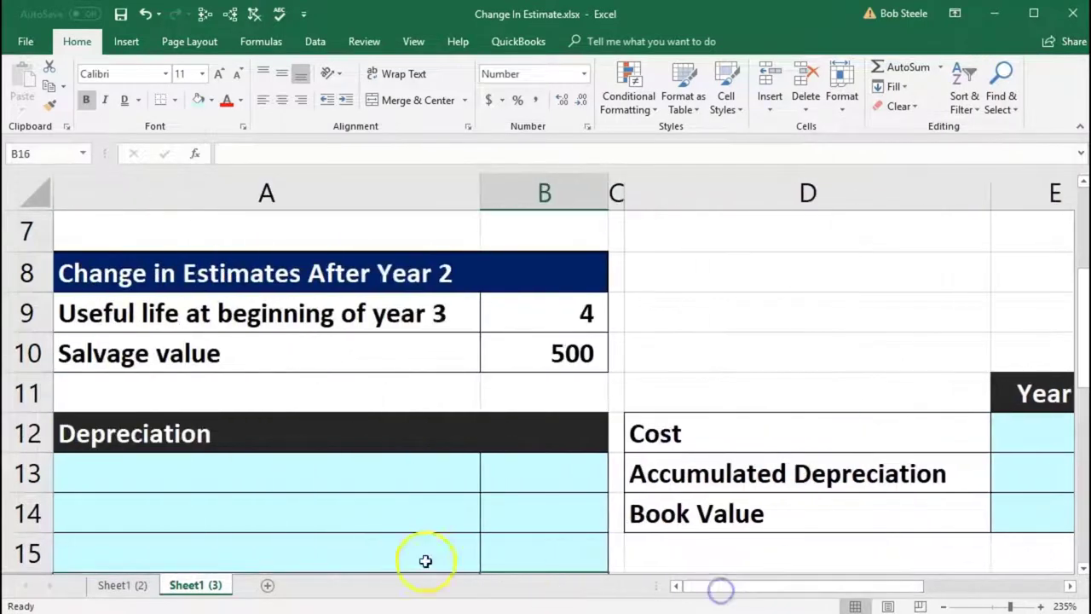
{"action": "scroll", "coordinate": [330, 523], "scroll_direction": "up", "scroll_amount": 2}
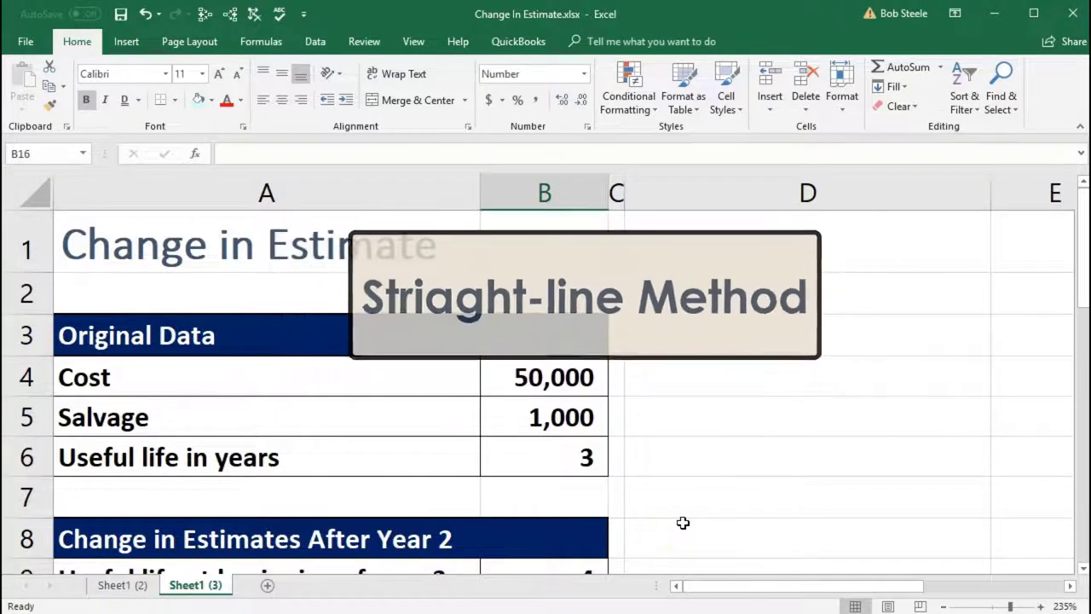
{"action": "left_click", "coordinate": [683, 522]}
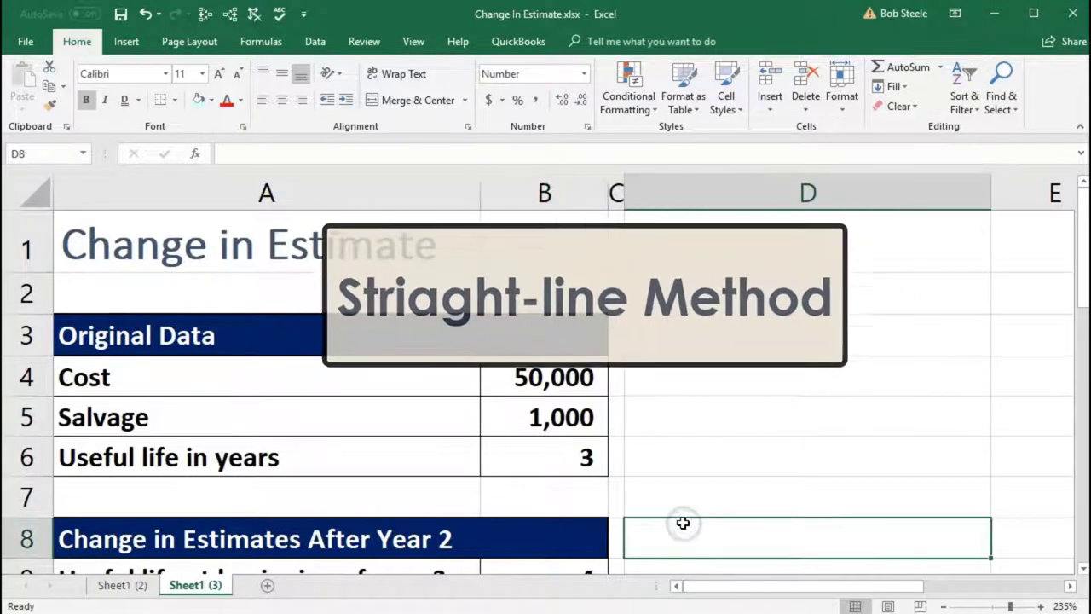
{"action": "scroll", "coordinate": [683, 523], "scroll_direction": "down", "scroll_amount": 1}
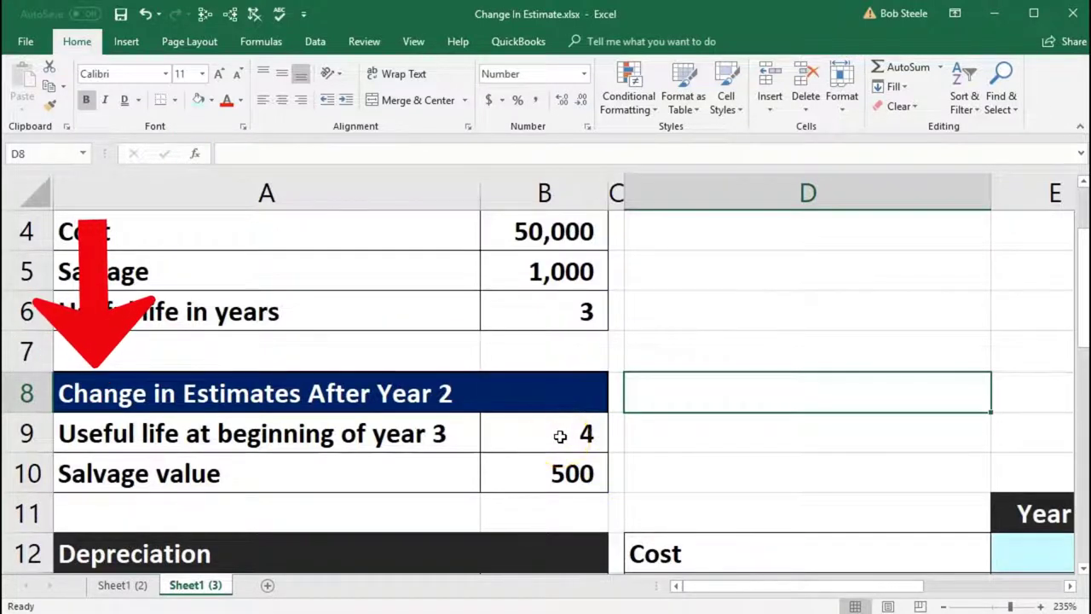
{"action": "scroll", "coordinate": [560, 436], "scroll_direction": "up", "scroll_amount": 1}
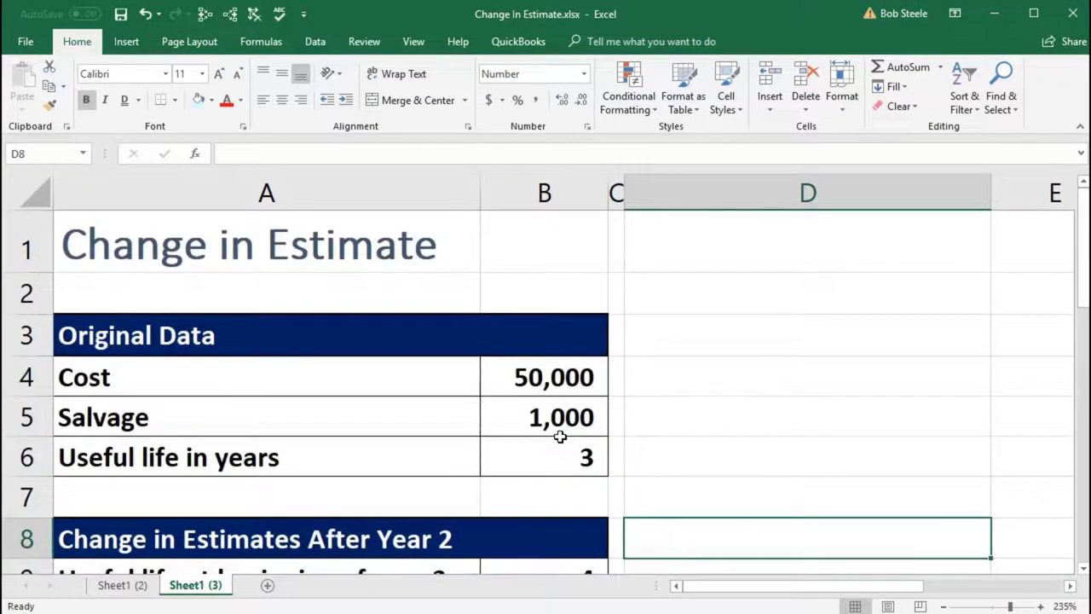
{"action": "scroll", "coordinate": [560, 435], "scroll_direction": "down", "scroll_amount": 1}
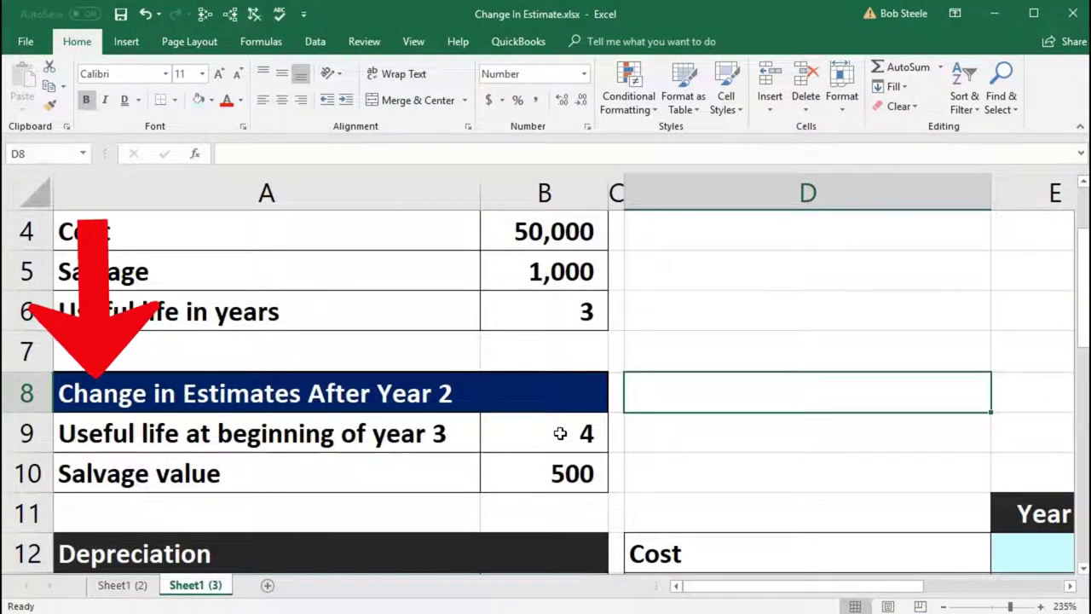
{"action": "left_click", "coordinate": [498, 432]}
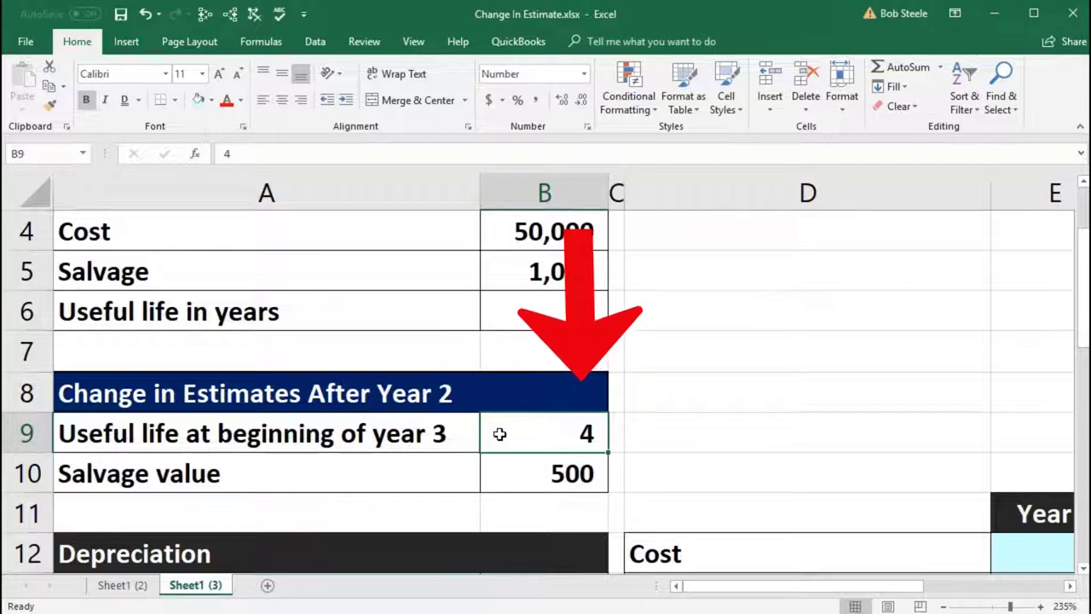
{"action": "left_click", "coordinate": [504, 477]}
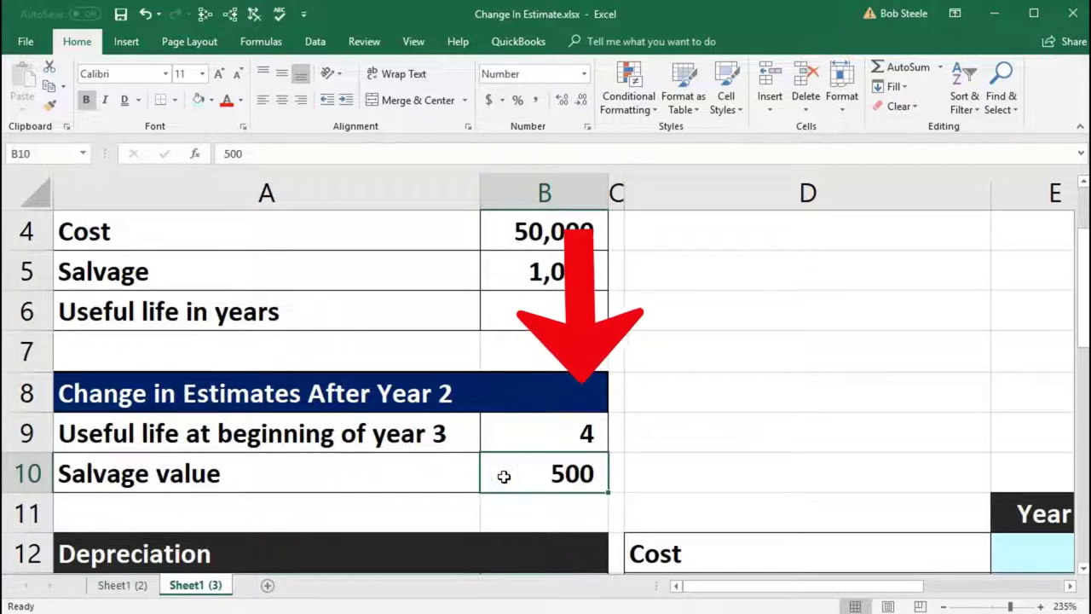
{"action": "left_click", "coordinate": [507, 279]}
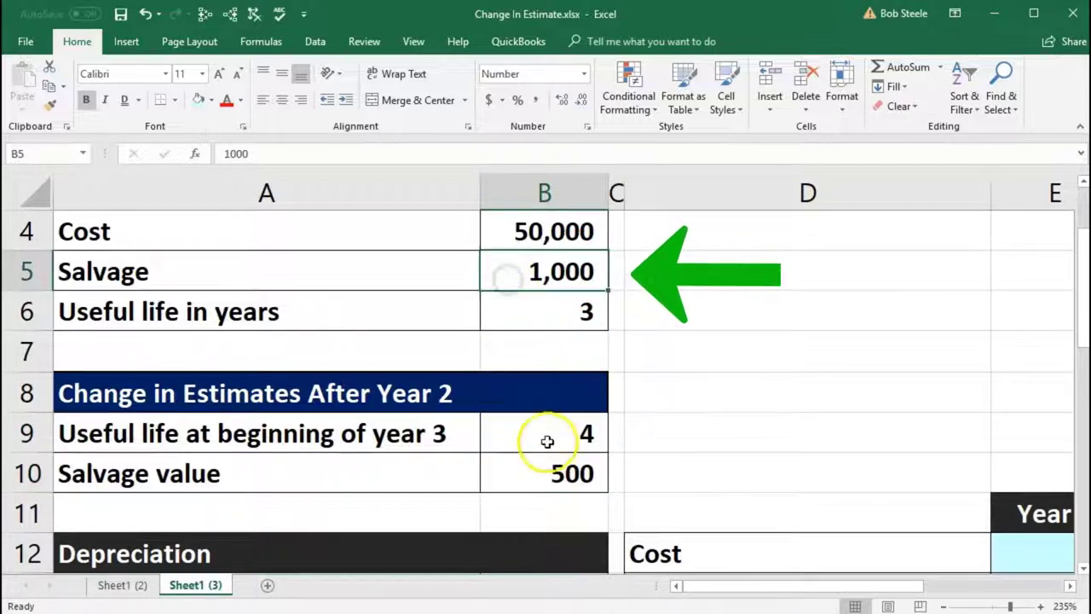
Fill the first row of the Depreciation table, A13:B13, with the label "Cost" and the amount 50000
{"action": "scroll", "coordinate": [546, 467], "scroll_direction": "down", "scroll_amount": 1}
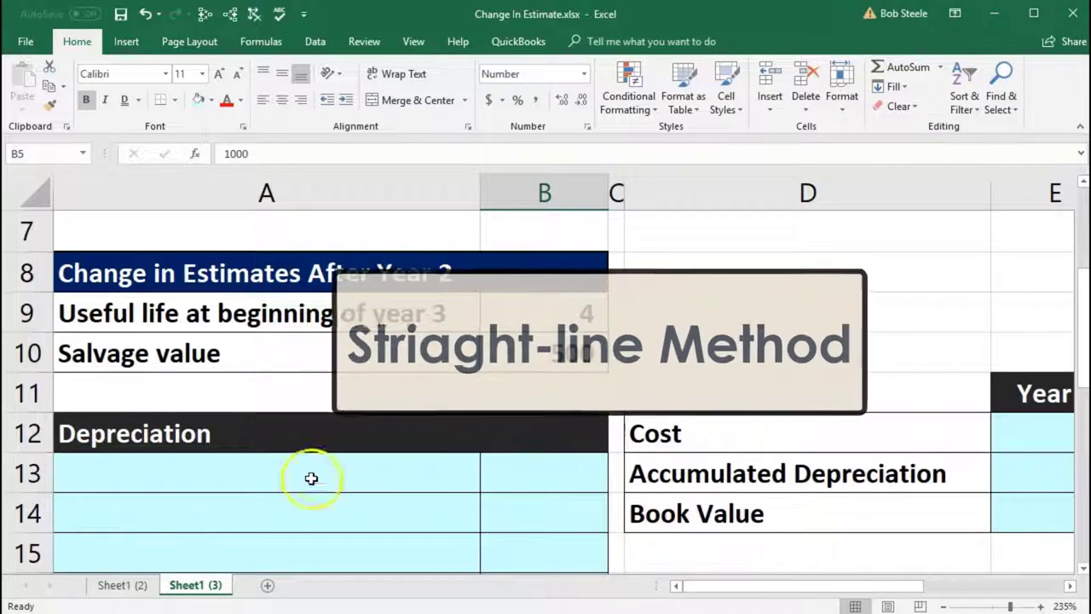
{"action": "left_click", "coordinate": [311, 478]}
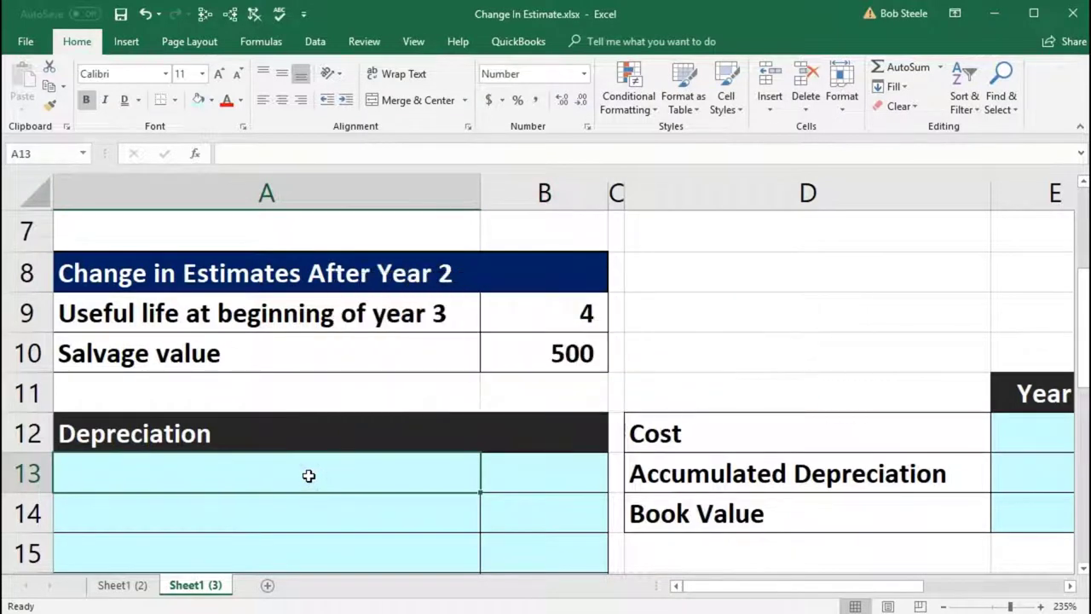
{"action": "type", "text": "Cost"}
{"action": "key", "text": "Tab"}
{"action": "scroll", "coordinate": [442, 431], "scroll_direction": "up", "scroll_amount": 2}
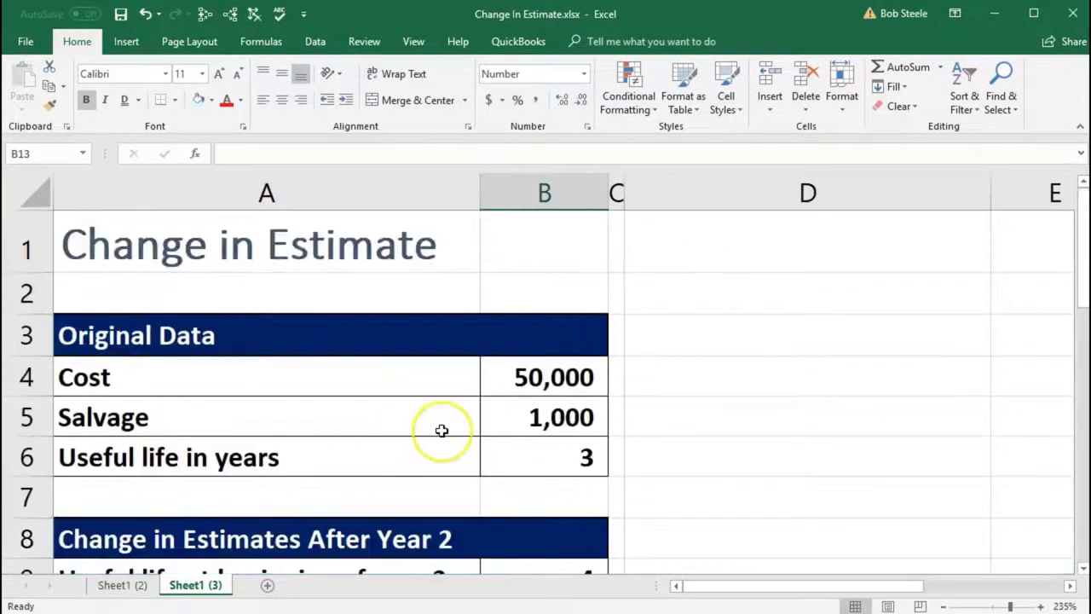
{"action": "scroll", "coordinate": [441, 430], "scroll_direction": "down", "scroll_amount": 2}
{"action": "type", "text": "50000"}
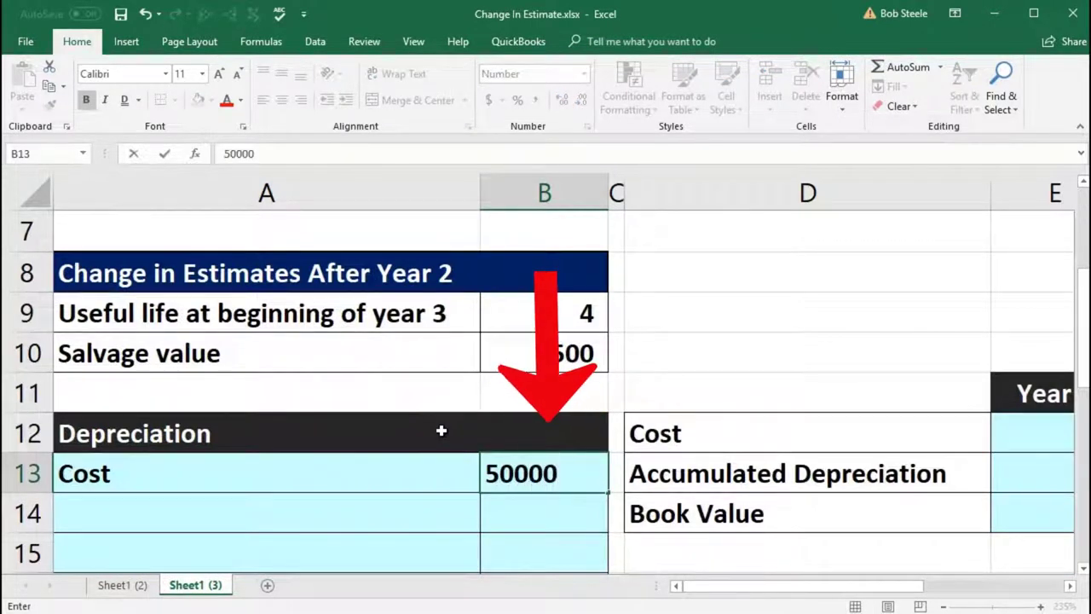
{"action": "key", "text": "Return"}
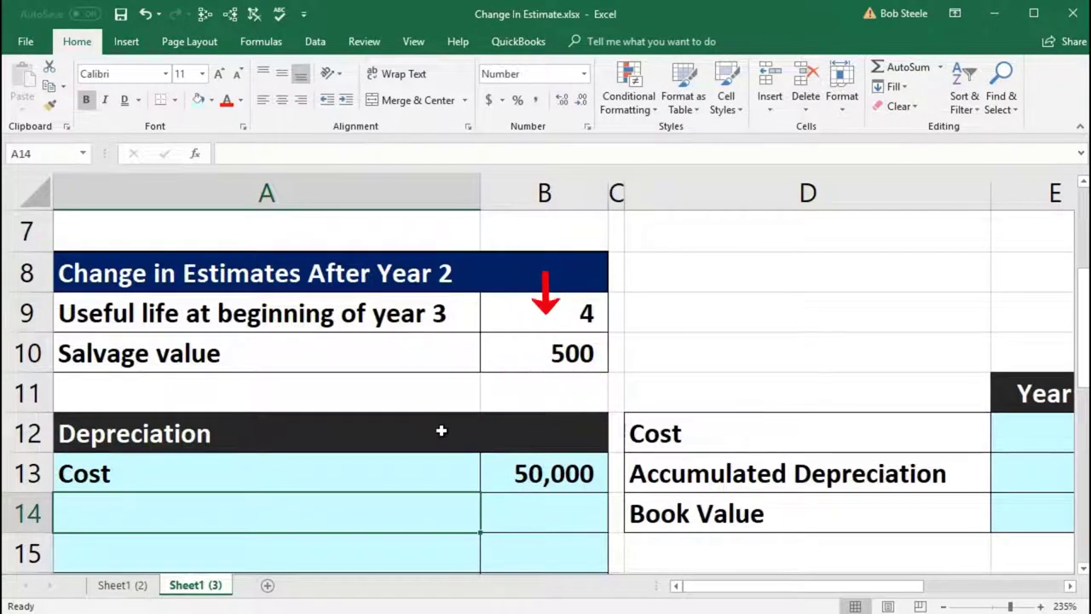
Add a "Salvage" row with the amount 1000 below Cost in A14:B14
{"action": "type", "text": "Salvage"}
{"action": "key", "text": "Tab"}
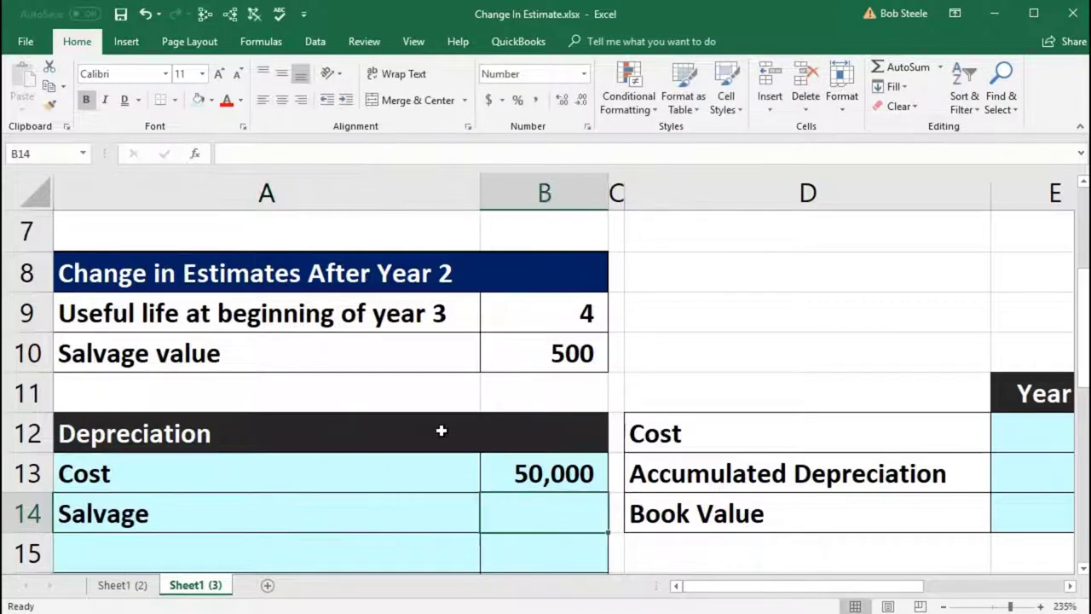
{"action": "type", "text": "1000"}
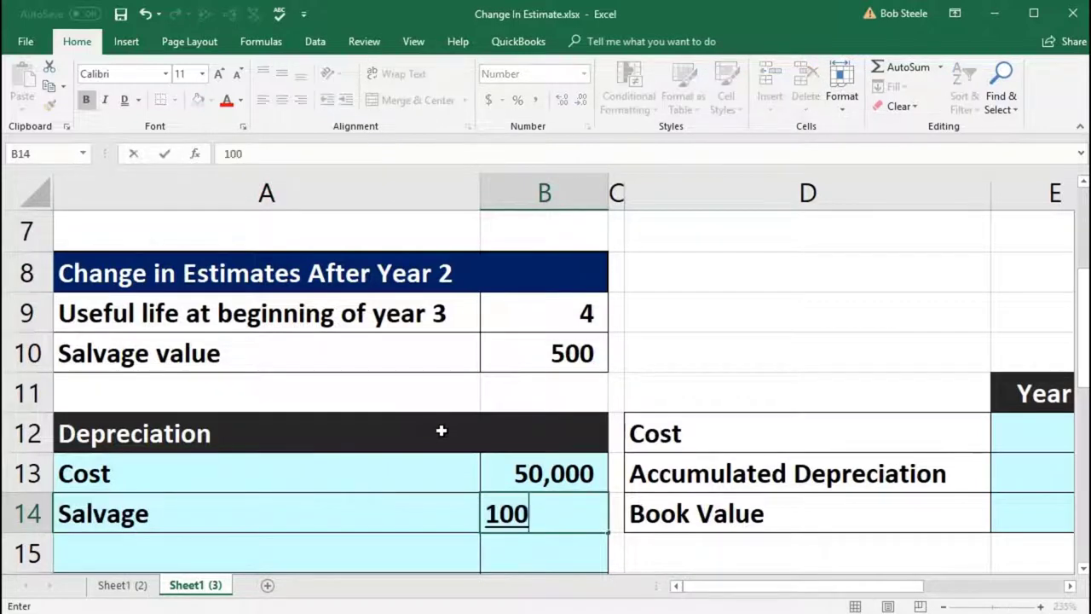
{"action": "key", "text": "Return"}
Label A15 "Amount to be depreciated" and calculate it in B15 as cost minus salvage with =B13-B14
{"action": "scroll", "coordinate": [442, 430], "scroll_direction": "up", "scroll_amount": 2}
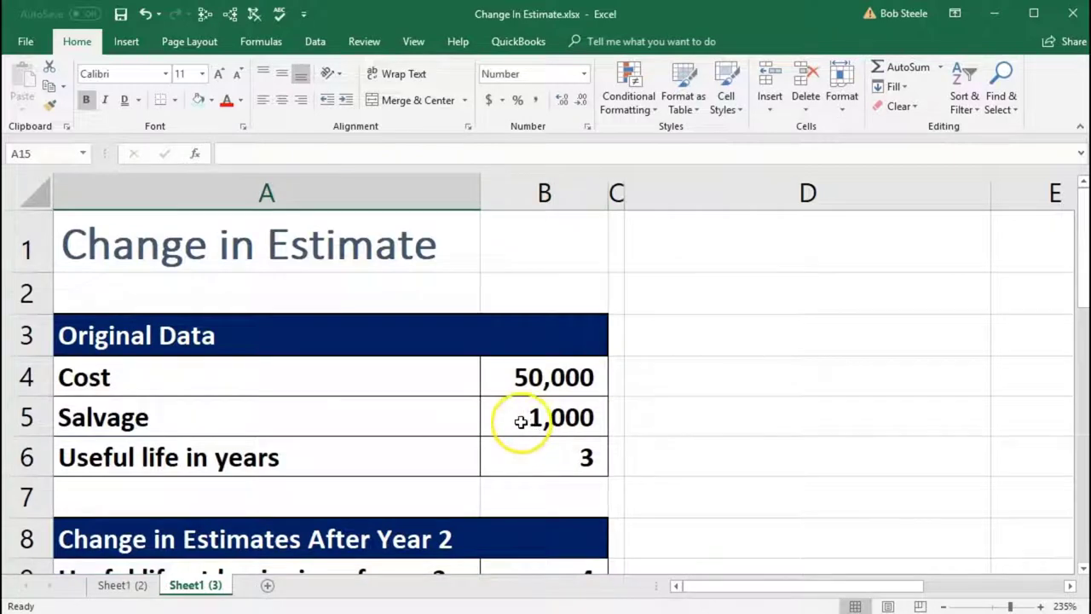
{"action": "scroll", "coordinate": [516, 460], "scroll_direction": "down", "scroll_amount": 3}
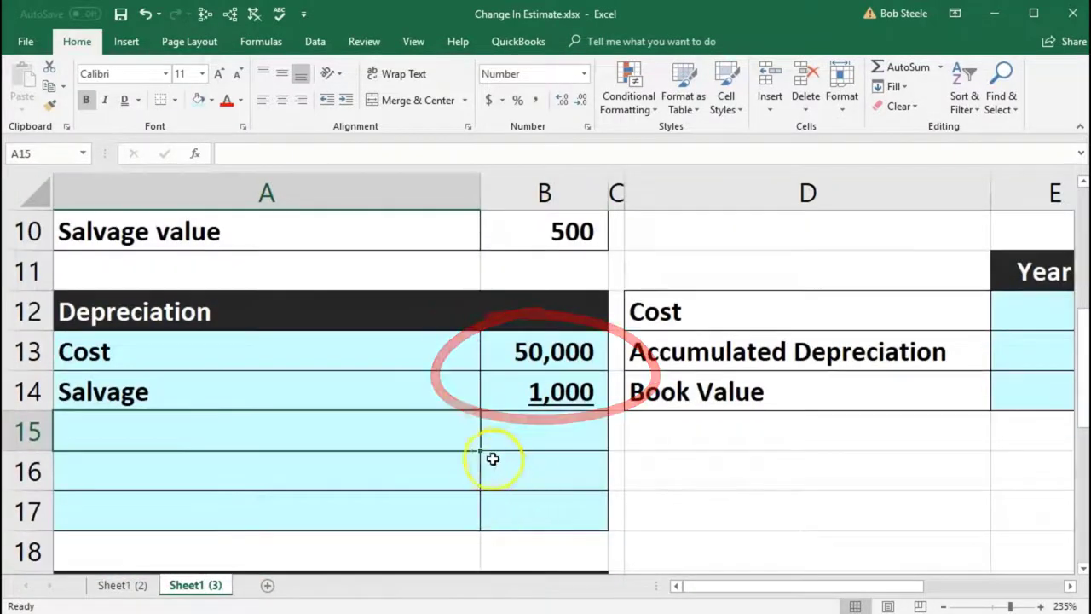
{"action": "type", "text": "Amount"}
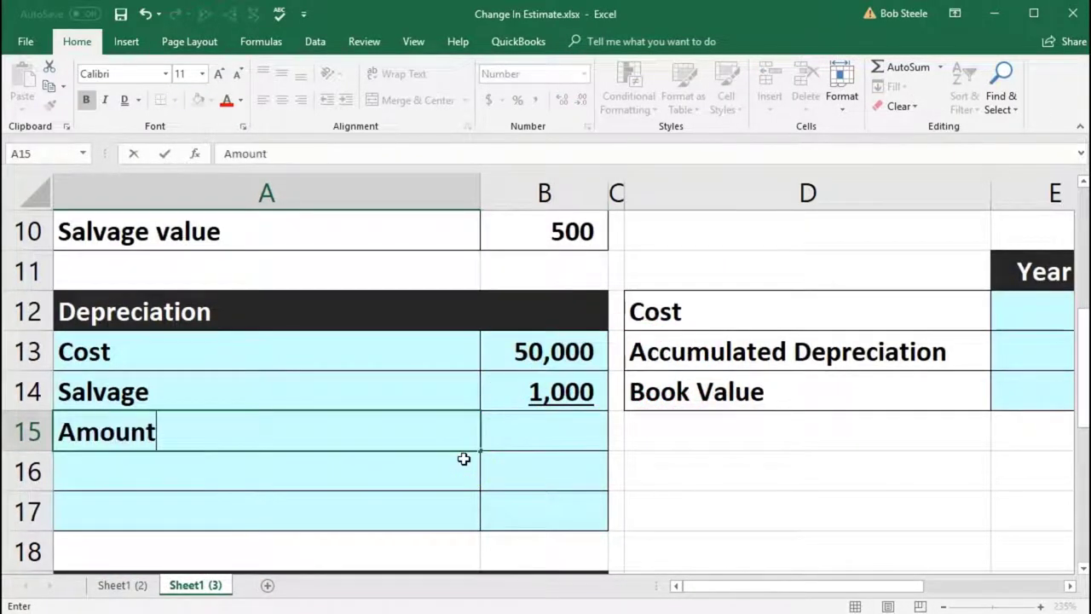
{"action": "type", "text": " to be depre"}
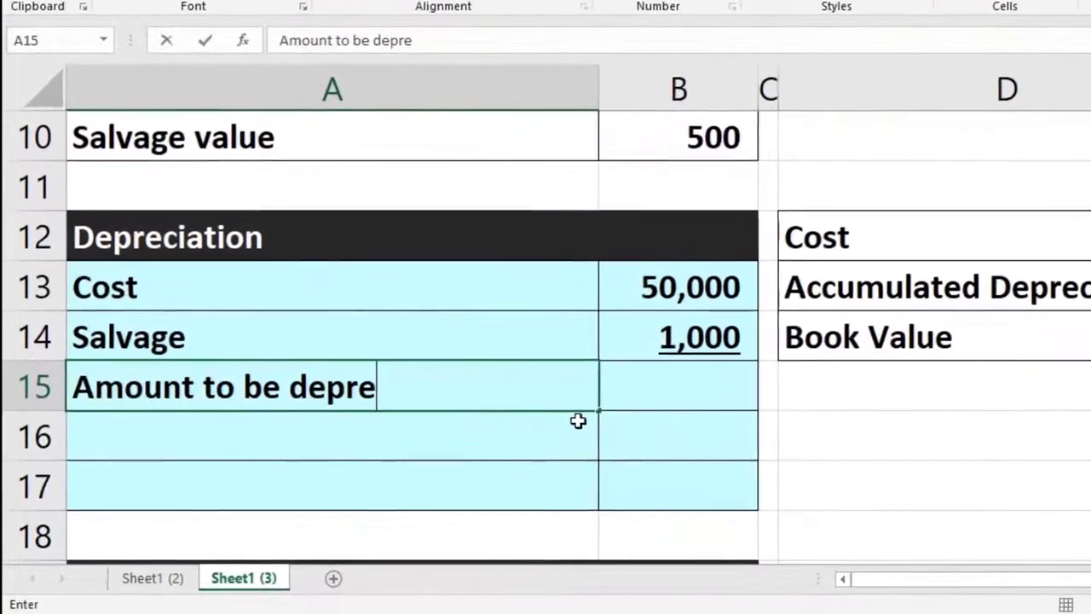
{"action": "type", "text": "ciated"}
{"action": "key", "text": "Tab"}
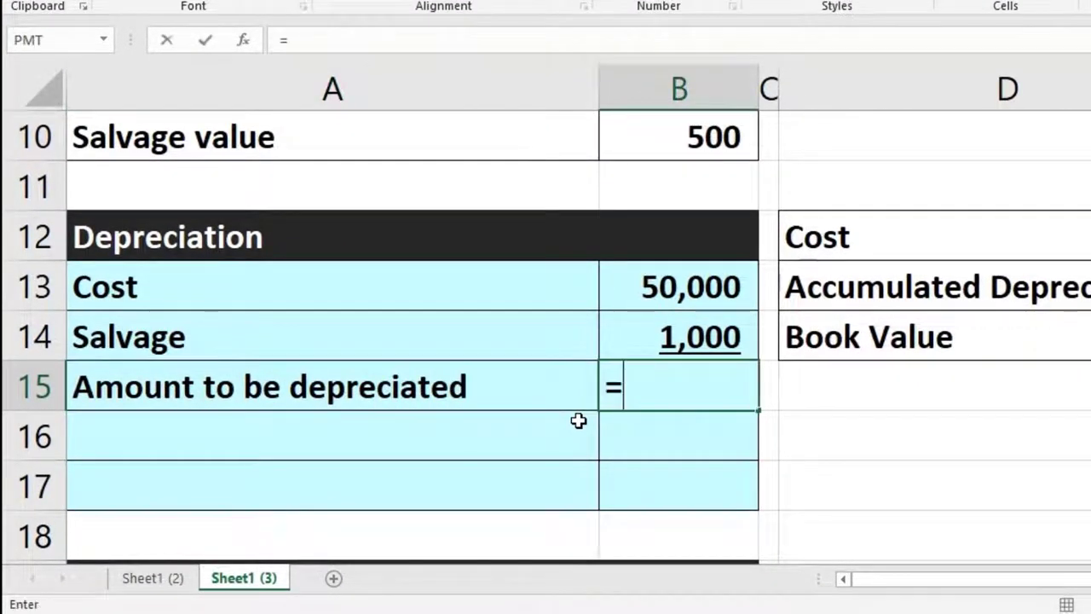
{"action": "type", "text": "="}
{"action": "left_click", "coordinate": [636, 296]}
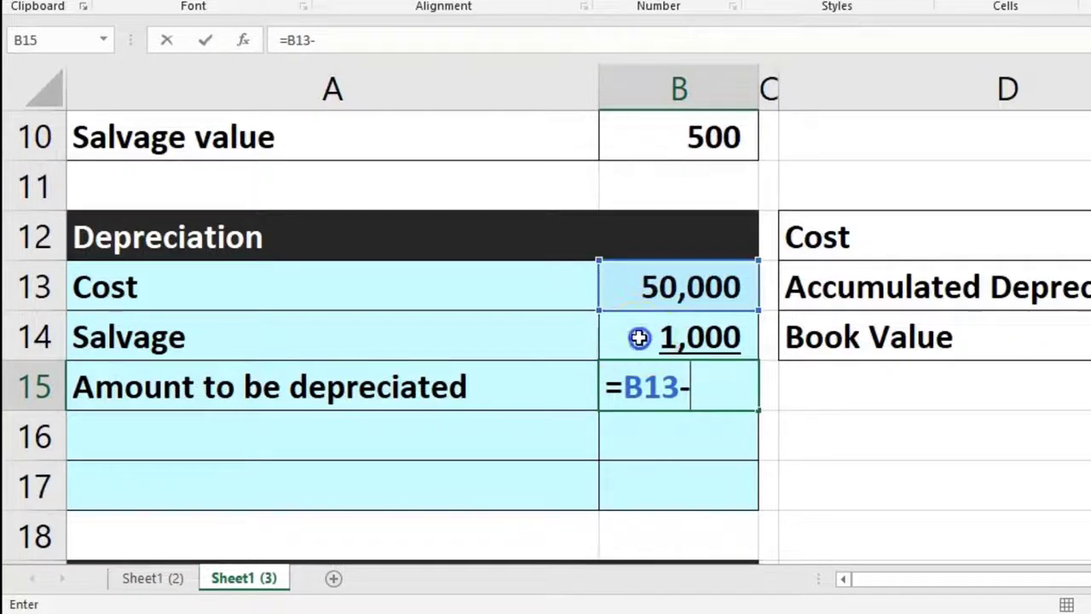
{"action": "left_click", "coordinate": [639, 338]}
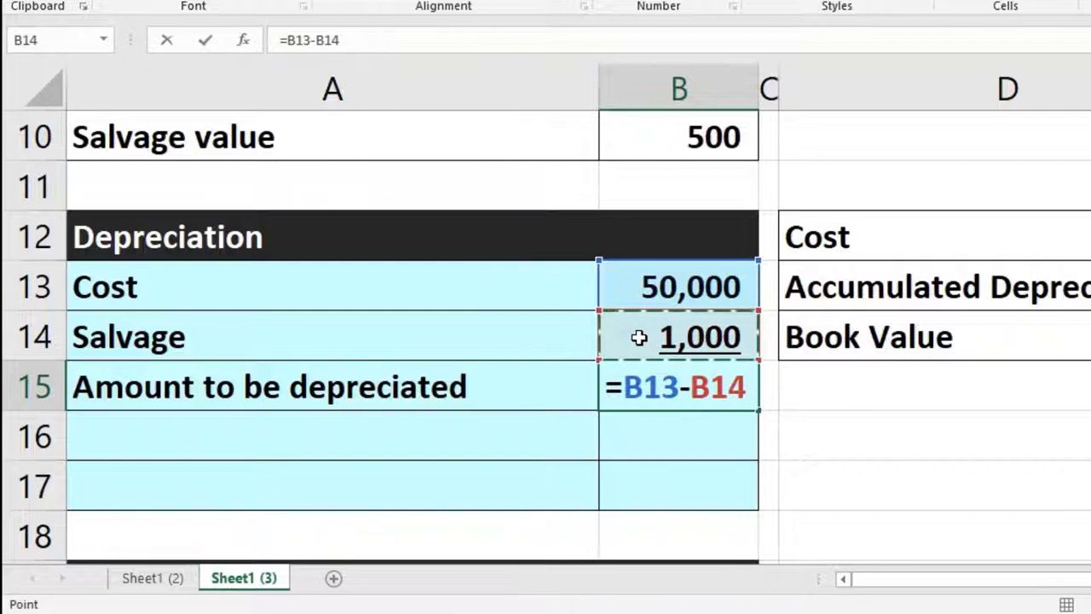
{"action": "key", "text": "Return"}
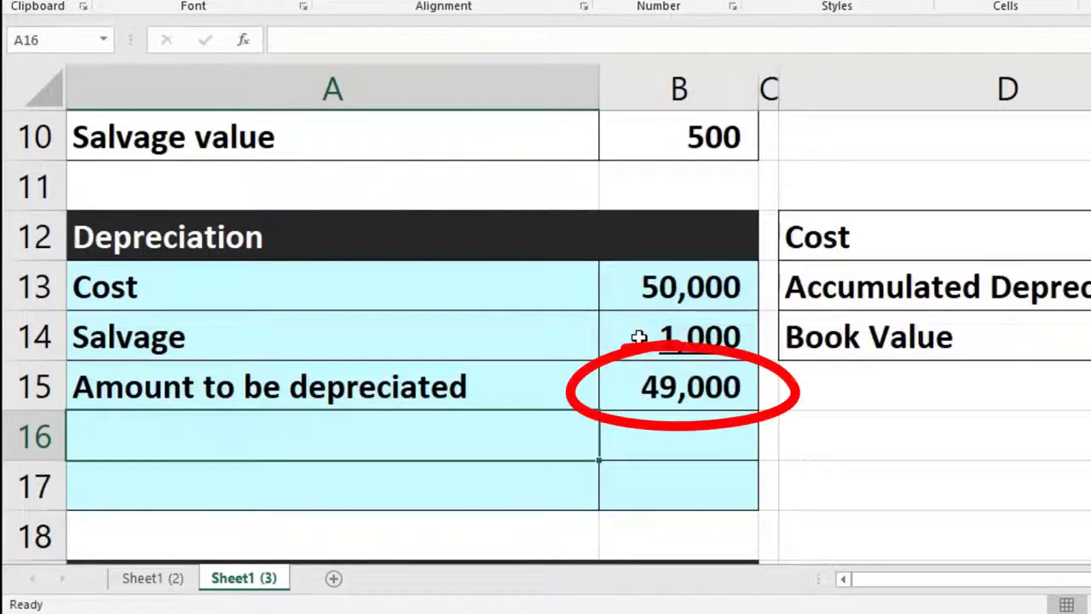
Add a "Useful life" row with the value 3 in A16:B16
{"action": "type", "text": "Useful life"}
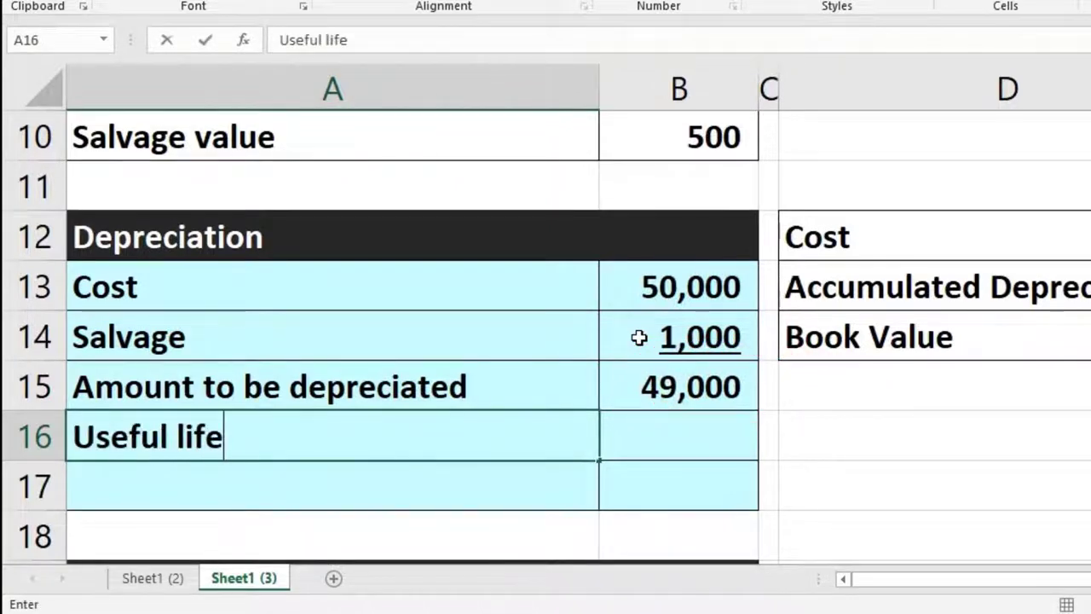
{"action": "key", "text": "Tab"}
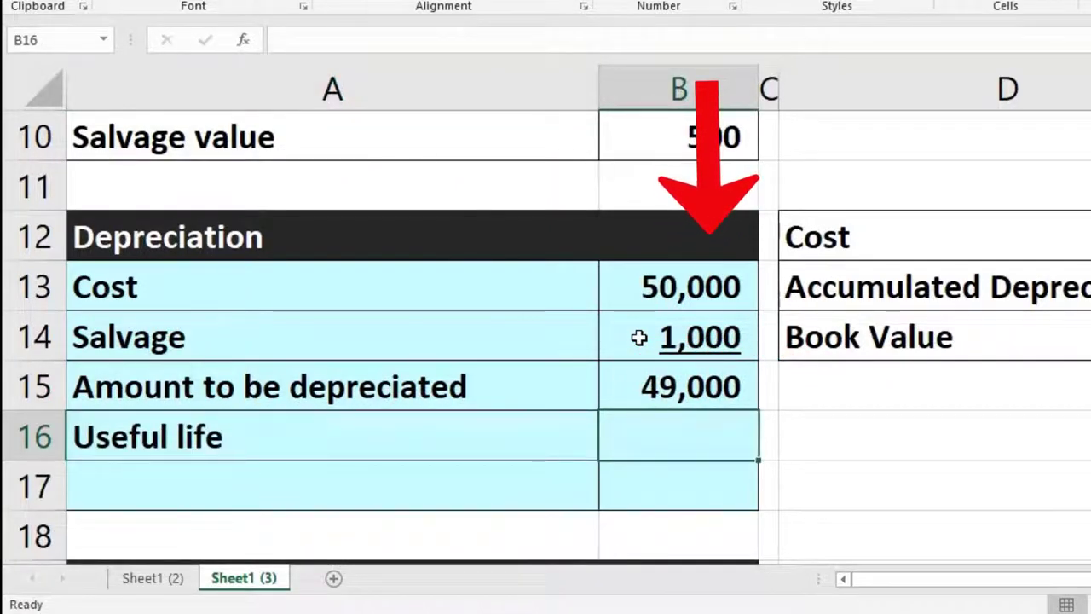
{"action": "type", "text": "3"}
{"action": "key", "text": "Return"}
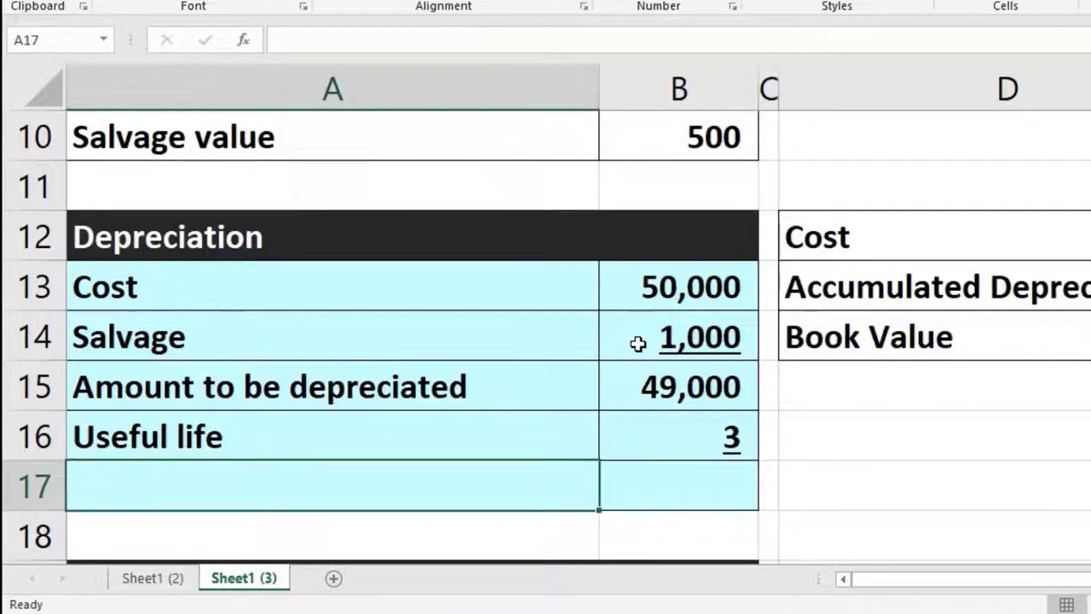
Label A17 "Depreciation per year" and calculate it in B17 as the depreciable amount divided by useful life with =B15/B16
{"action": "scroll", "coordinate": [636, 362], "scroll_direction": "up", "scroll_amount": 2}
{"action": "left_click", "coordinate": [646, 242]}
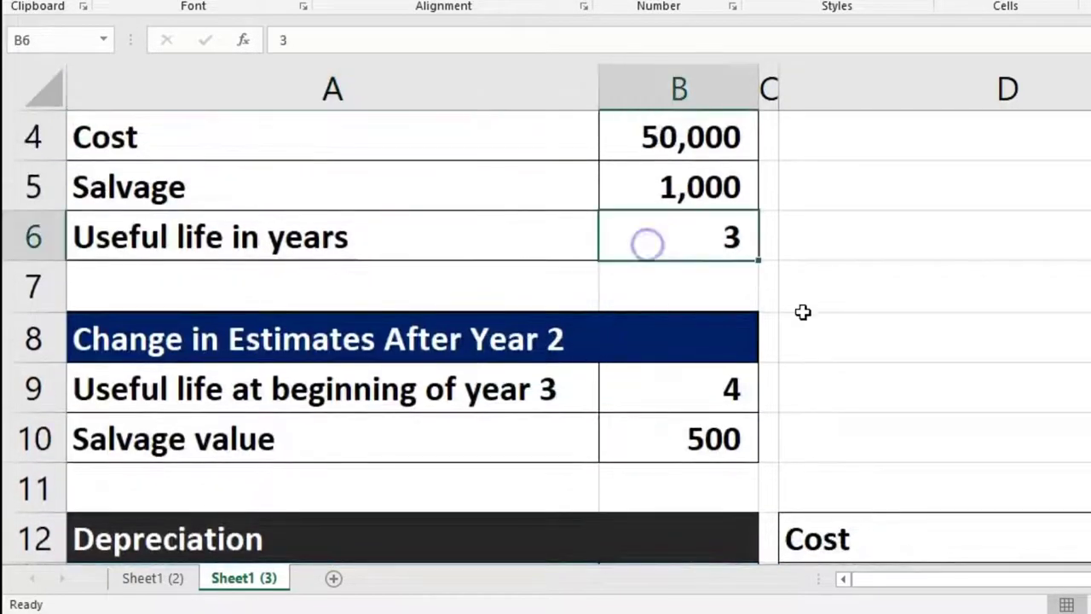
{"action": "scroll", "coordinate": [817, 315], "scroll_direction": "down", "scroll_amount": 3}
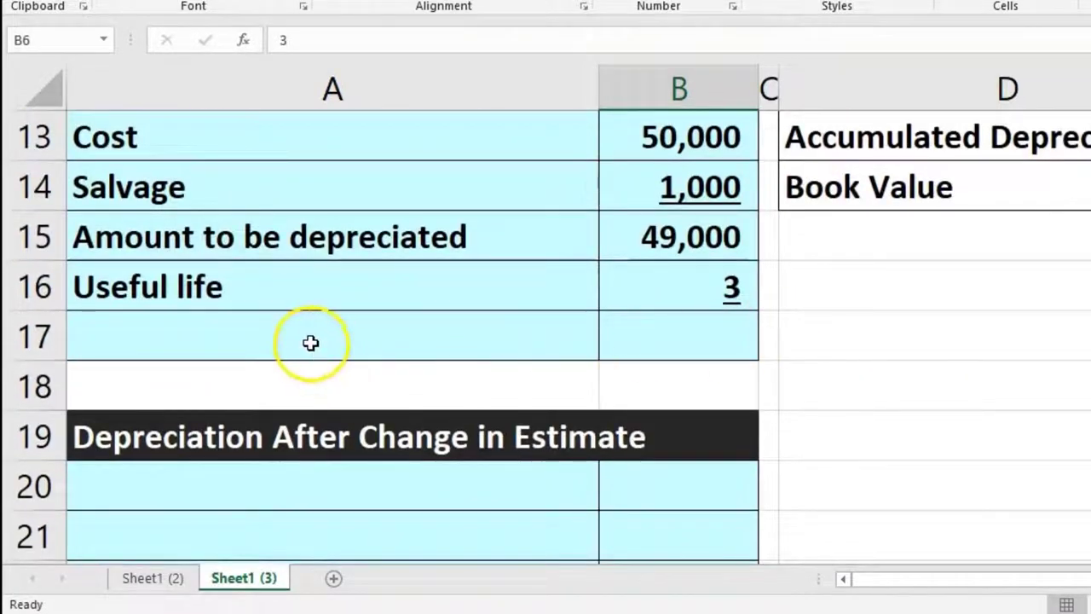
{"action": "left_click", "coordinate": [311, 343]}
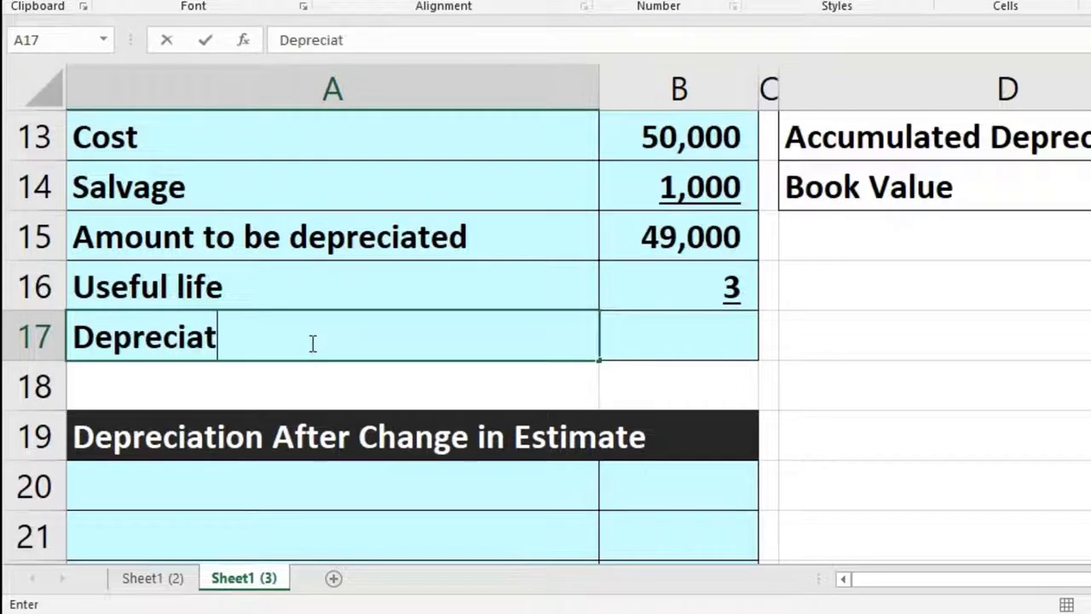
{"action": "key", "text": "Tab"}
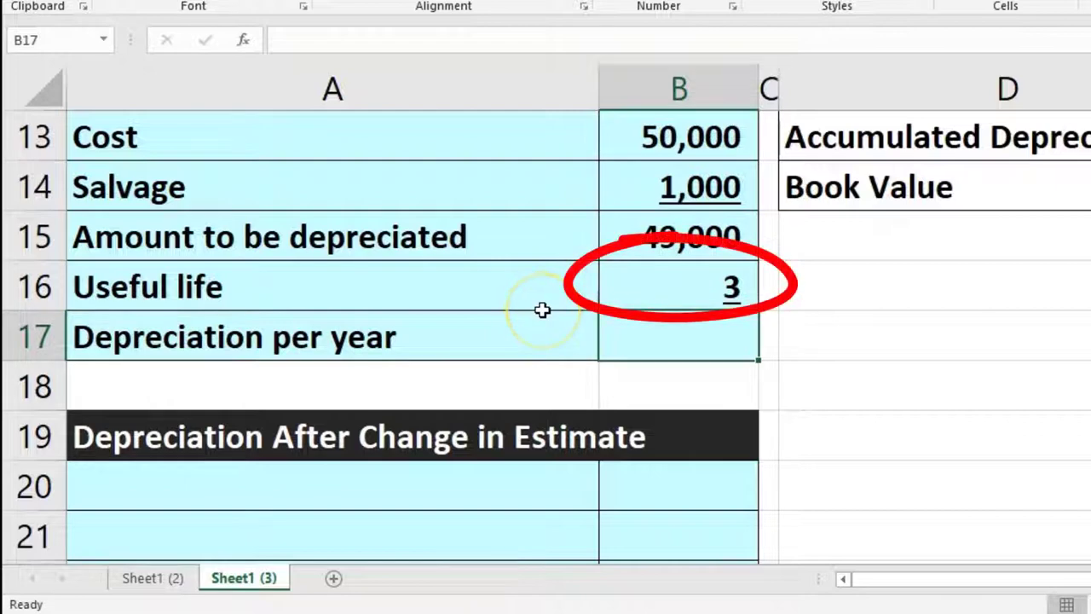
{"action": "type", "text": "="}
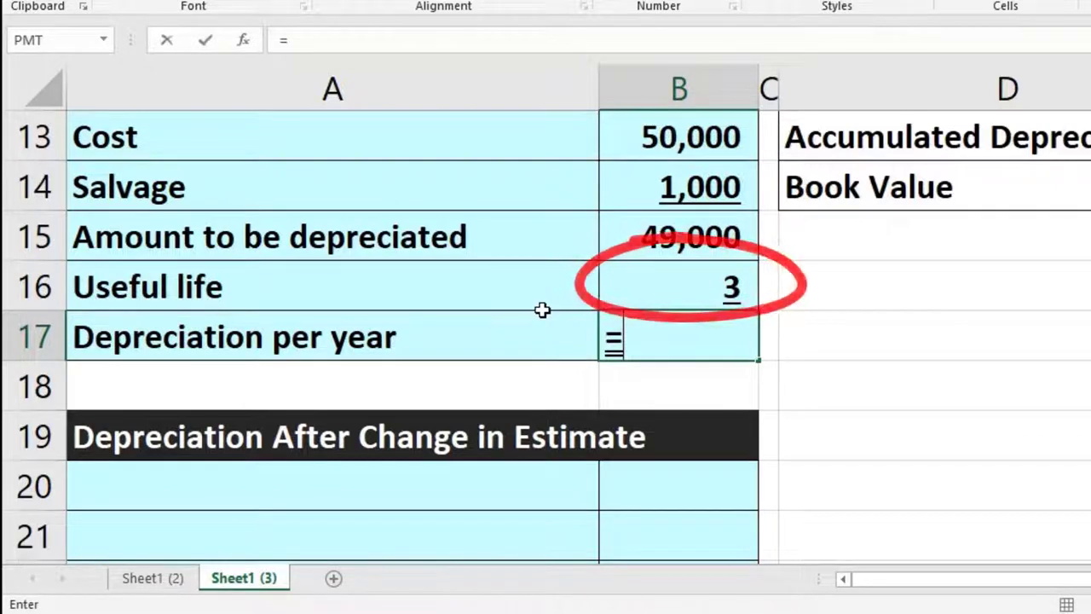
{"action": "left_click", "coordinate": [630, 252]}
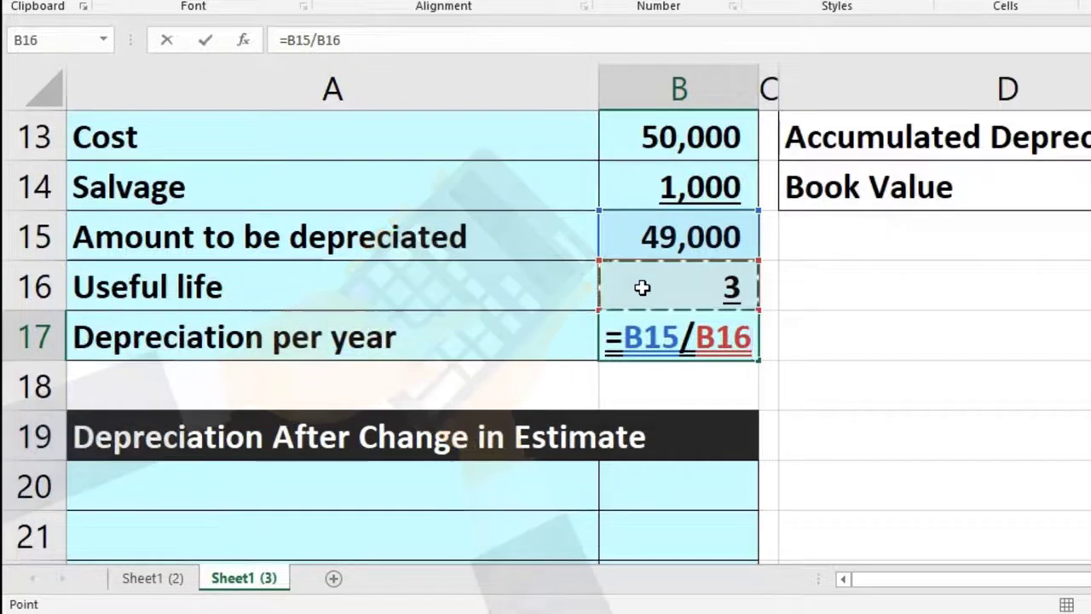
{"action": "key", "text": "Return"}
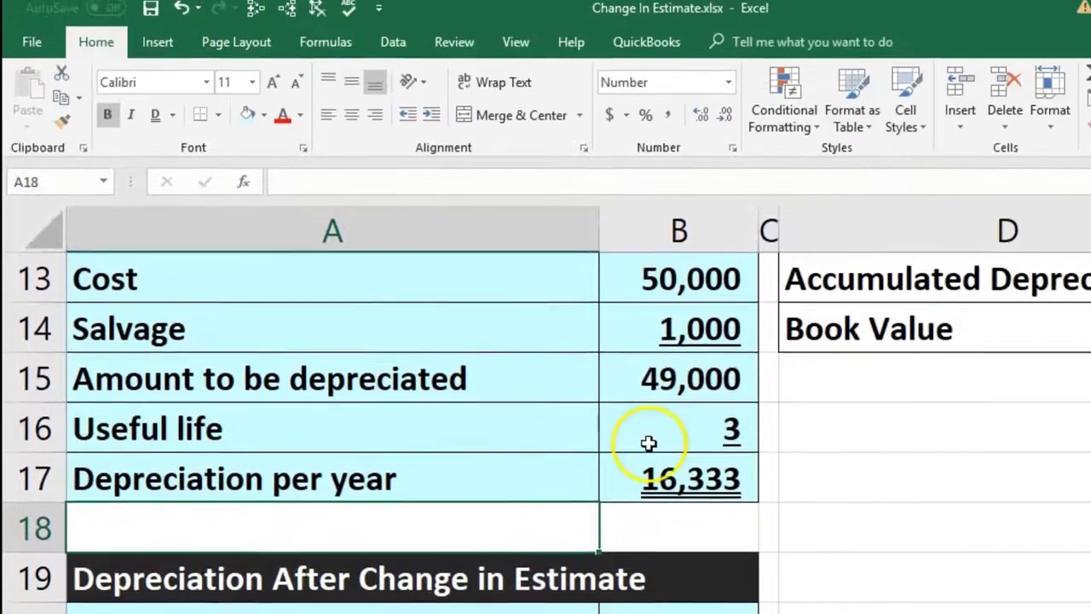
Show the depreciation per year in B17 with two decimal places, and return it to whole numbers
{"action": "left_click", "coordinate": [716, 432]}
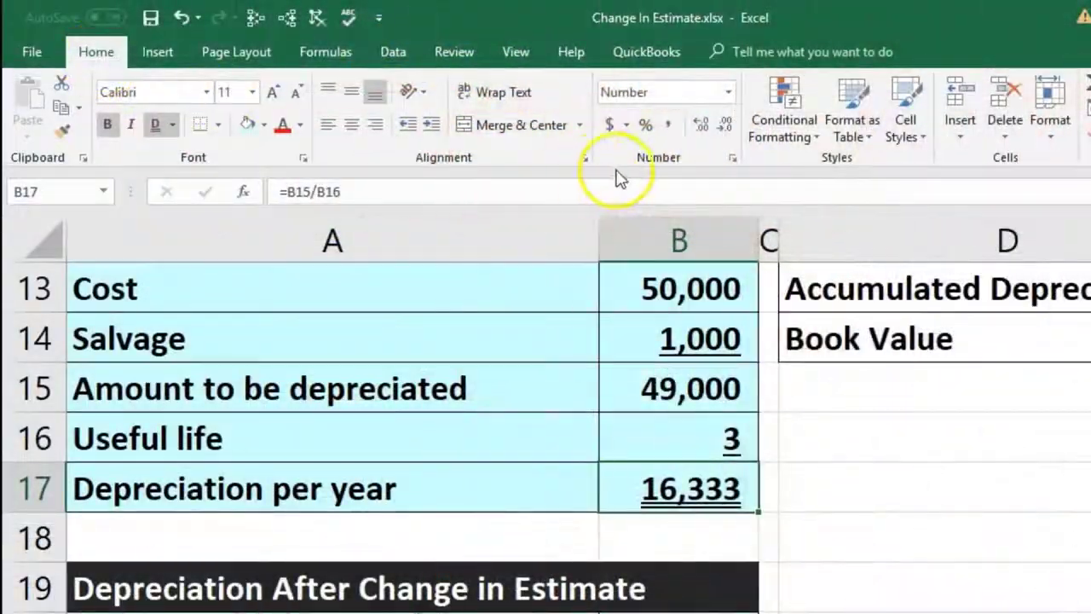
{"action": "left_click", "coordinate": [699, 125]}
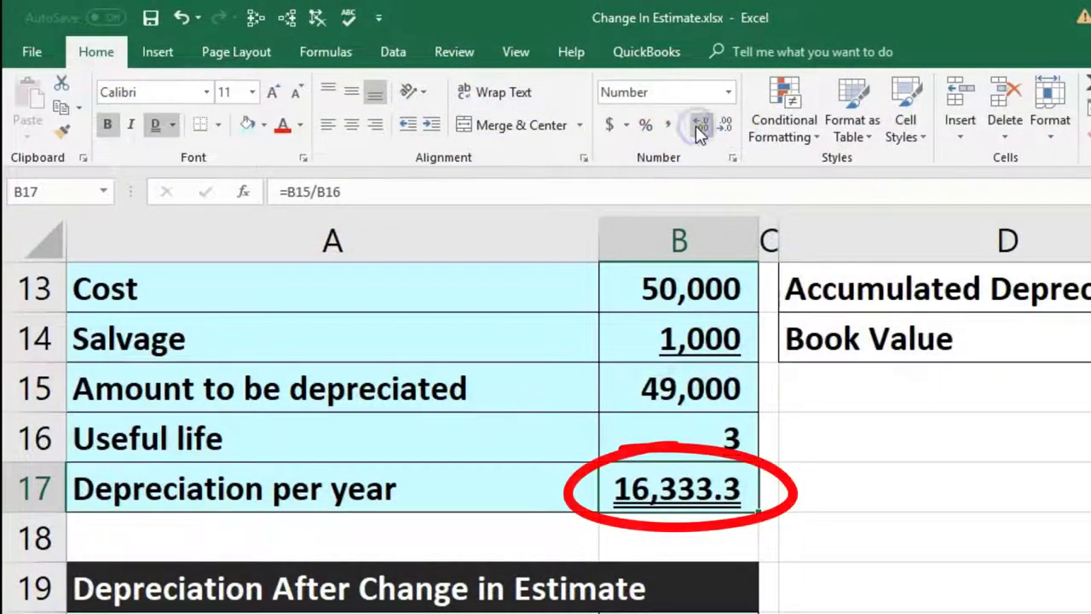
{"action": "left_click", "coordinate": [699, 125]}
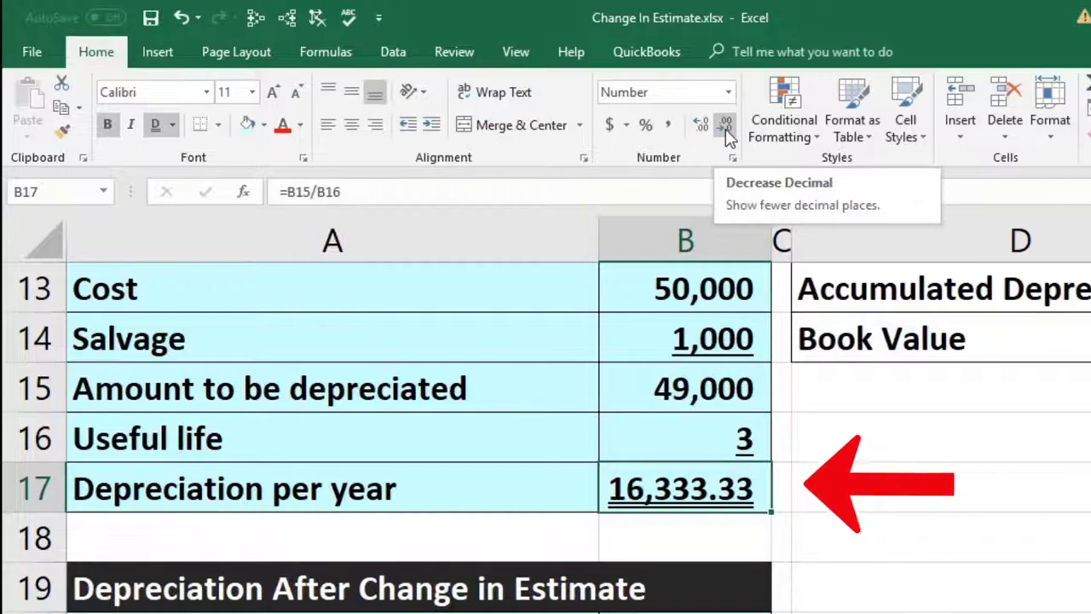
{"action": "left_click", "coordinate": [725, 129]}
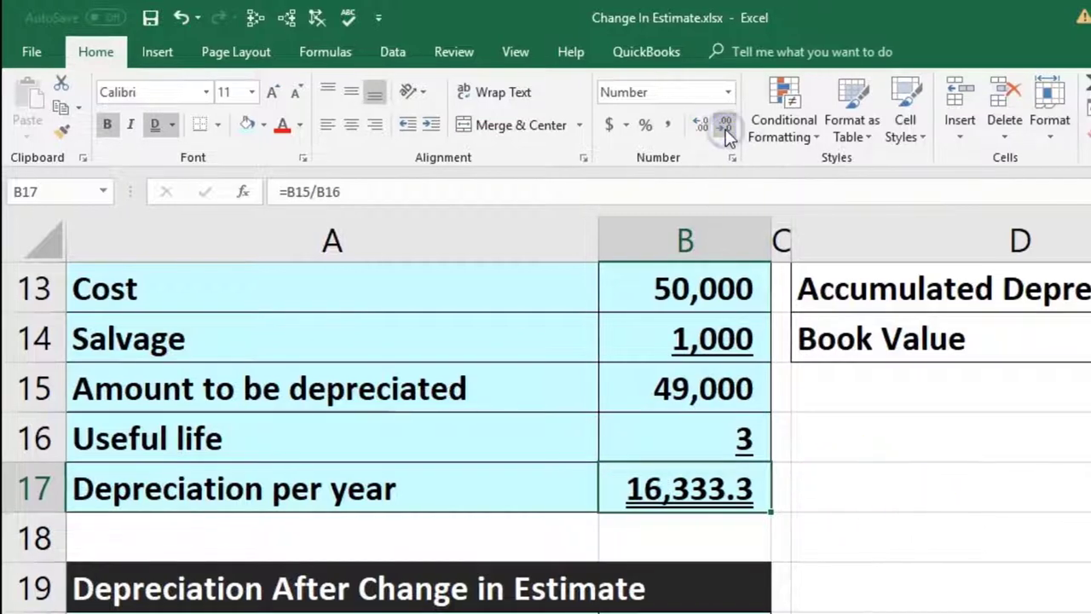
{"action": "left_click", "coordinate": [725, 129]}
Enter the Year 1 cost of 50,000 in E12
{"action": "left_click", "coordinate": [844, 498]}
{"action": "scroll", "coordinate": [845, 498], "scroll_direction": "up", "scroll_amount": 1}
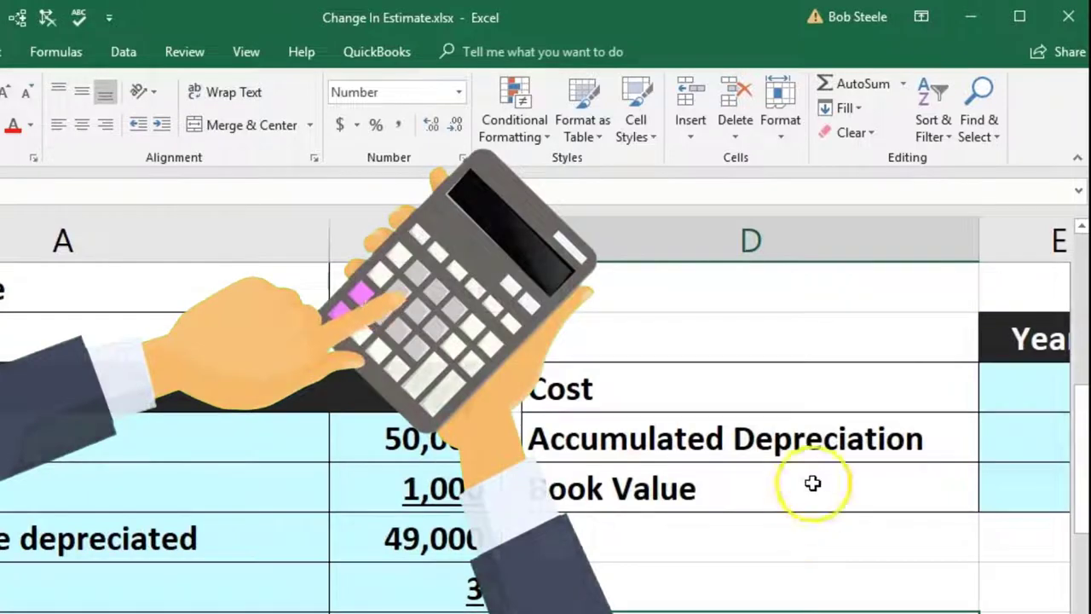
{"action": "left_click", "coordinate": [821, 395]}
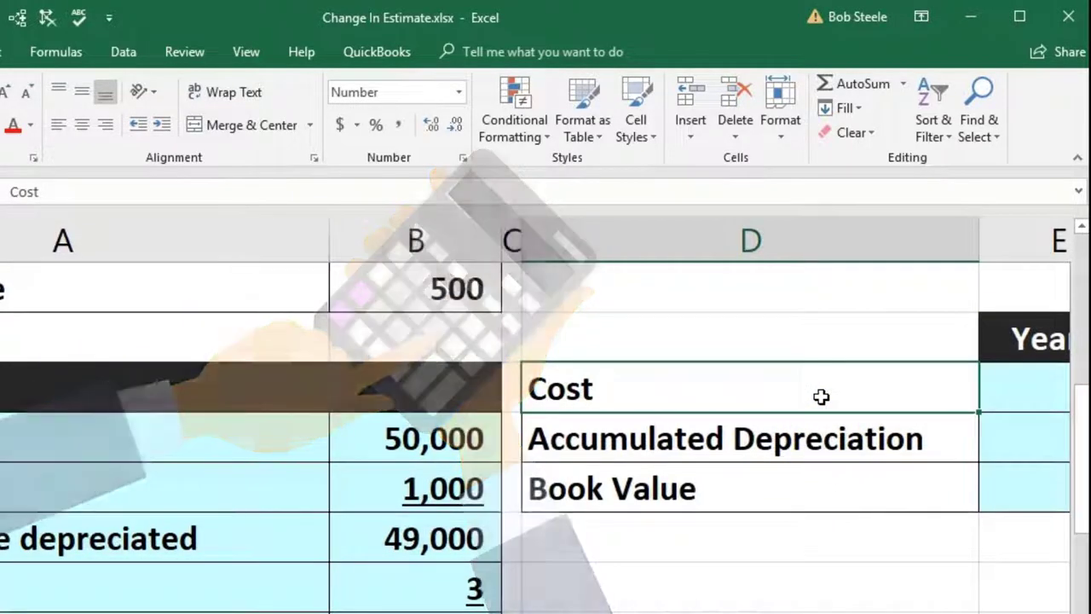
{"action": "key", "text": "Right"}
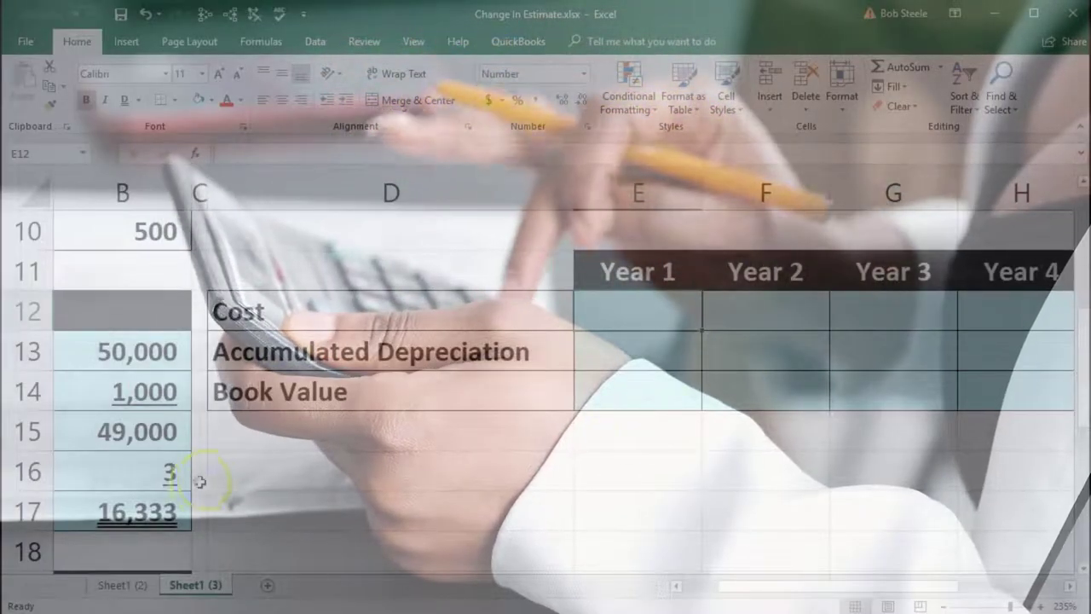
{"action": "left_click", "coordinate": [162, 507]}
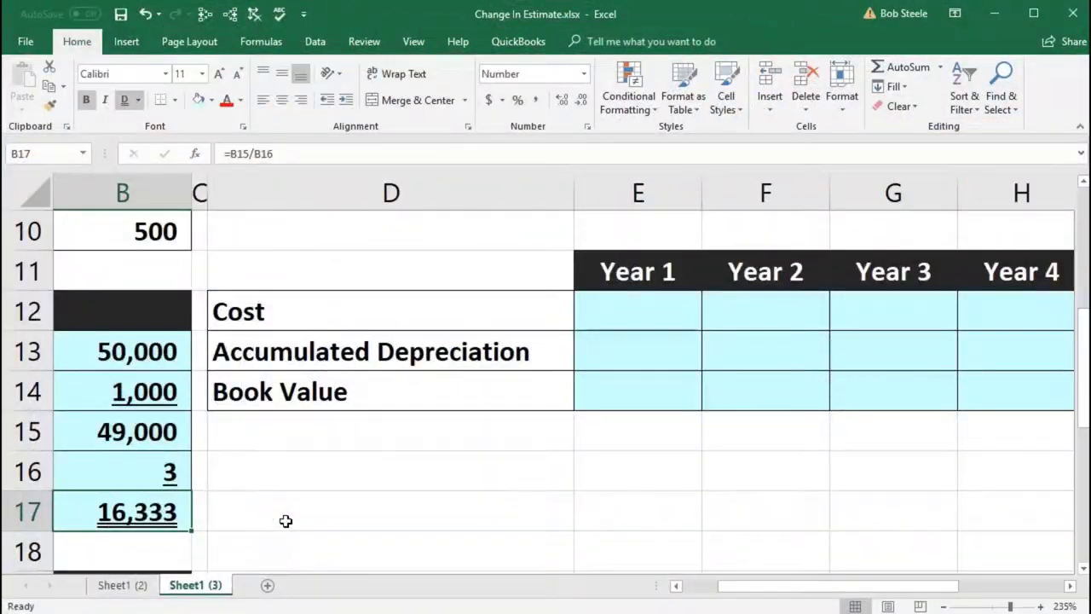
{"action": "left_click", "coordinate": [340, 362]}
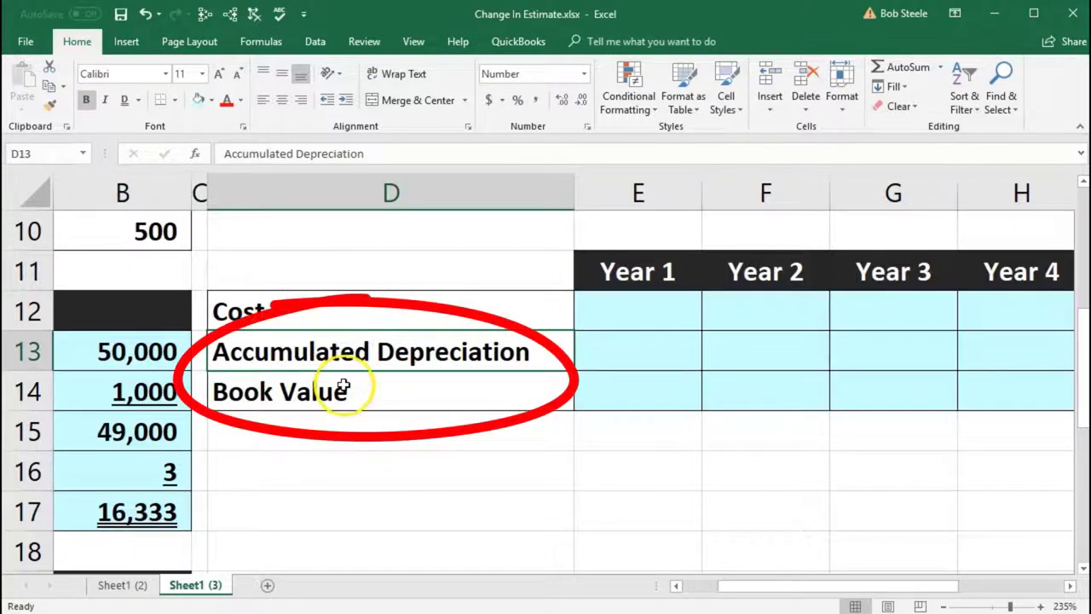
{"action": "left_click", "coordinate": [343, 386]}
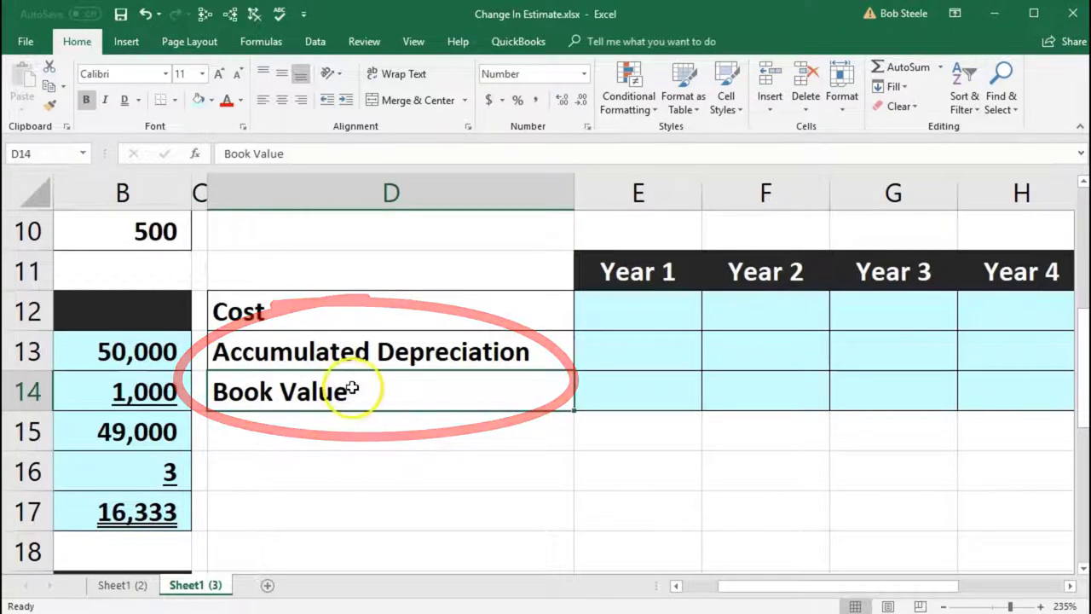
{"action": "left_click", "coordinate": [595, 321]}
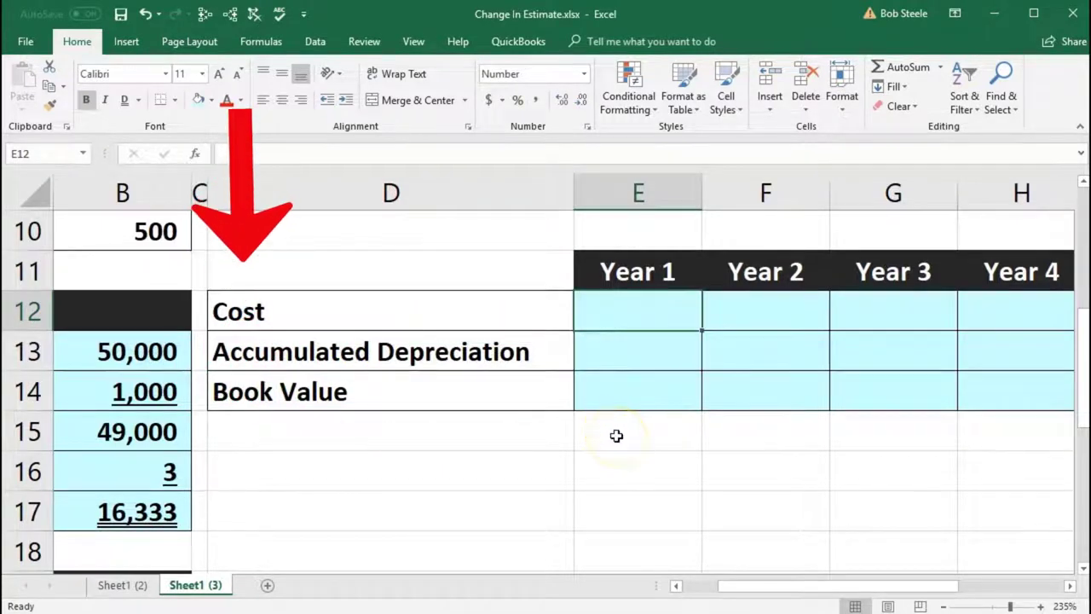
{"action": "type", "text": "50,000"}
{"action": "key", "text": "Return"}
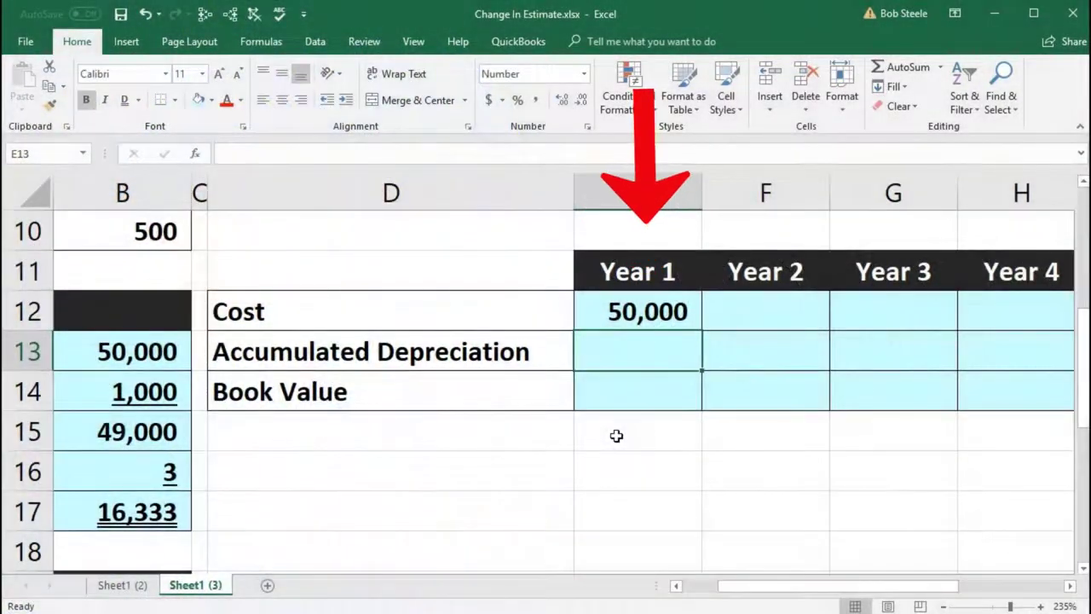
Calculate Year 1 accumulated depreciation in E13 with =B17 and book value in E14 with =E12-E13
{"action": "type", "text": "="}
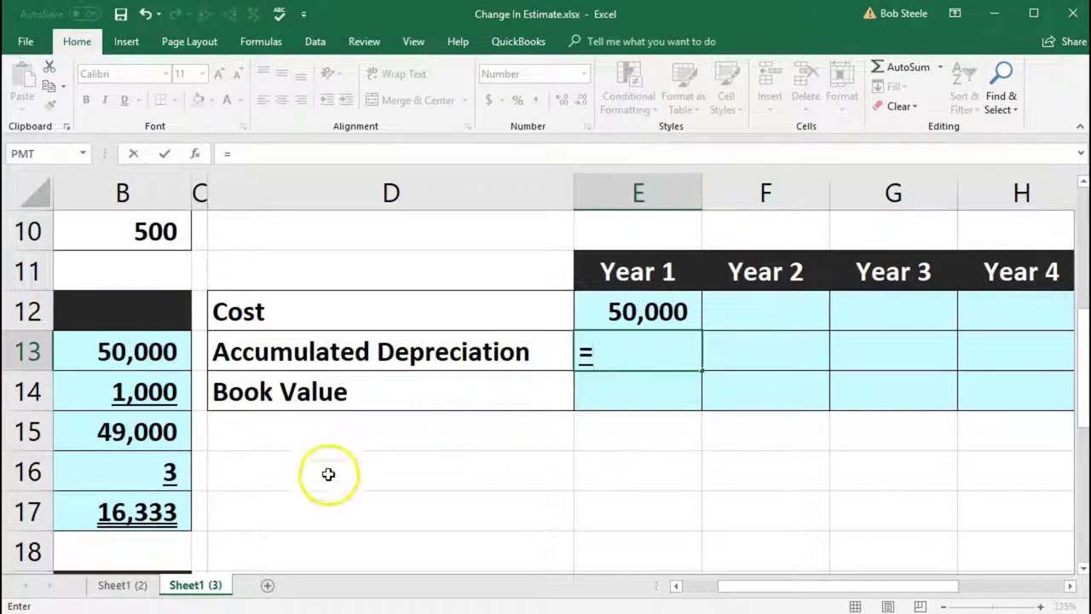
{"action": "left_click", "coordinate": [162, 512]}
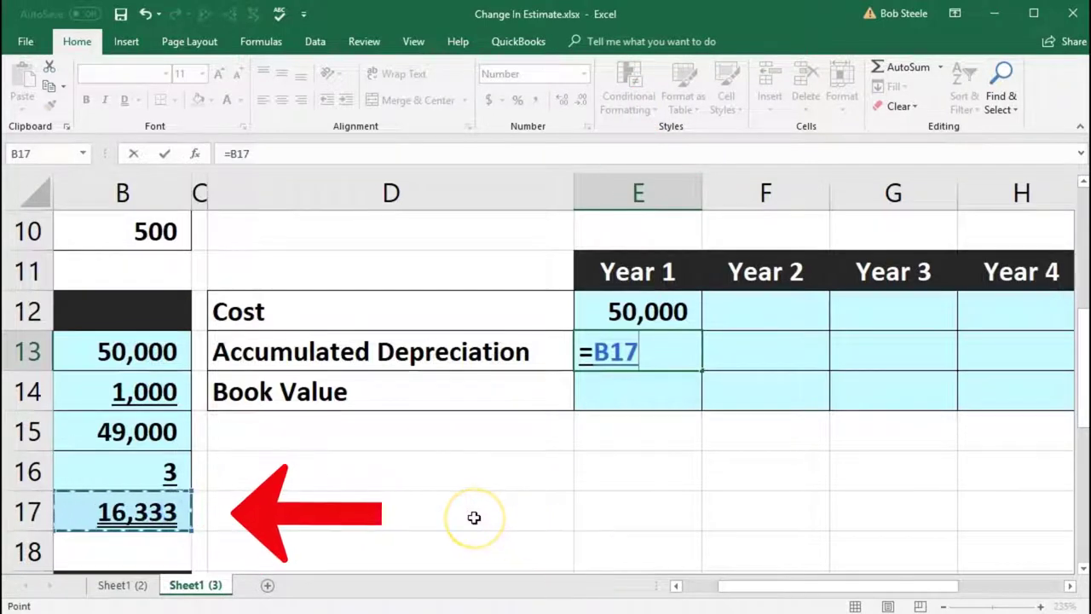
{"action": "key", "text": "Return"}
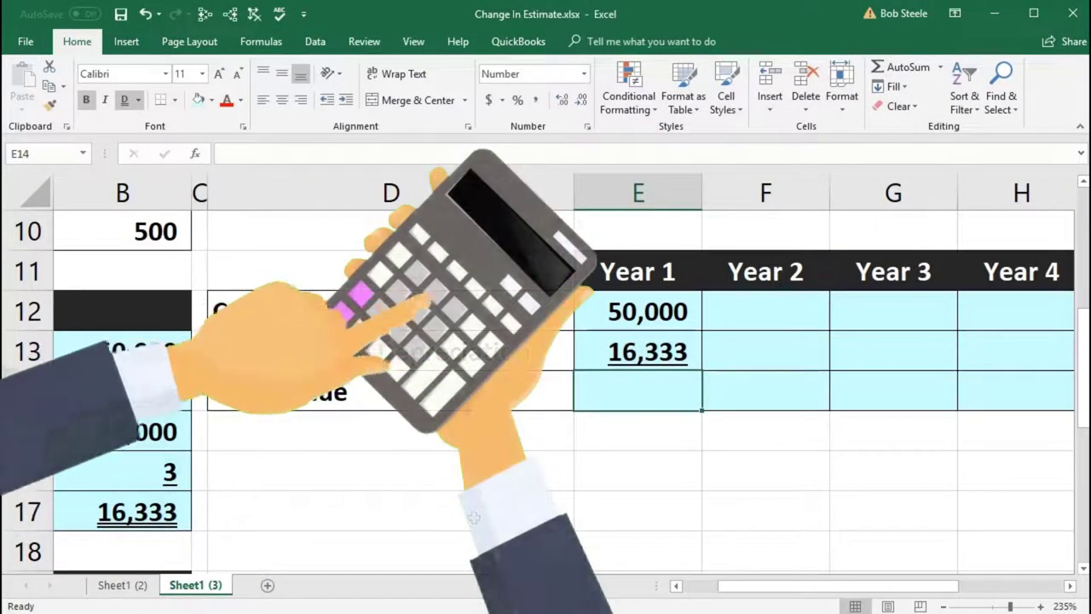
{"action": "type", "text": "="}
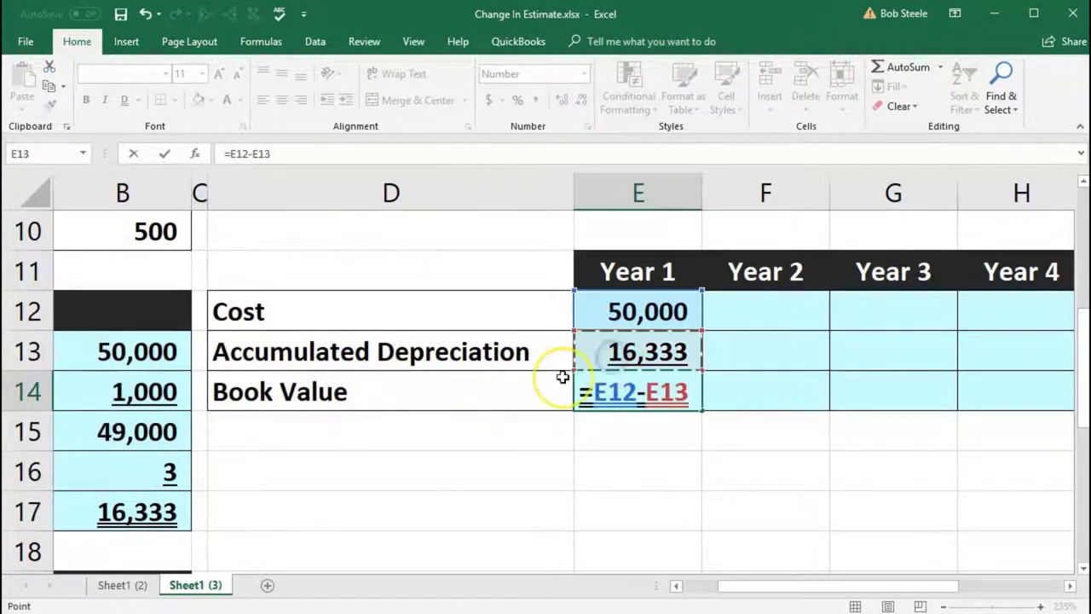
{"action": "key", "text": "Return"}
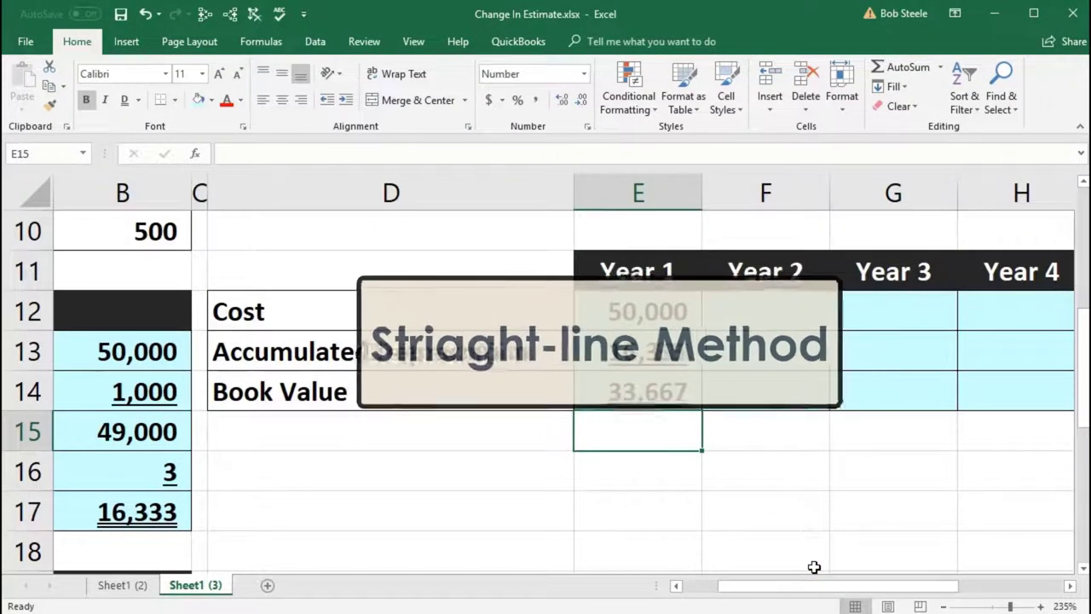
Carry the Year 1 cost over to Year 2 by referencing E12 in cell F12
{"action": "left_click", "coordinate": [720, 314]}
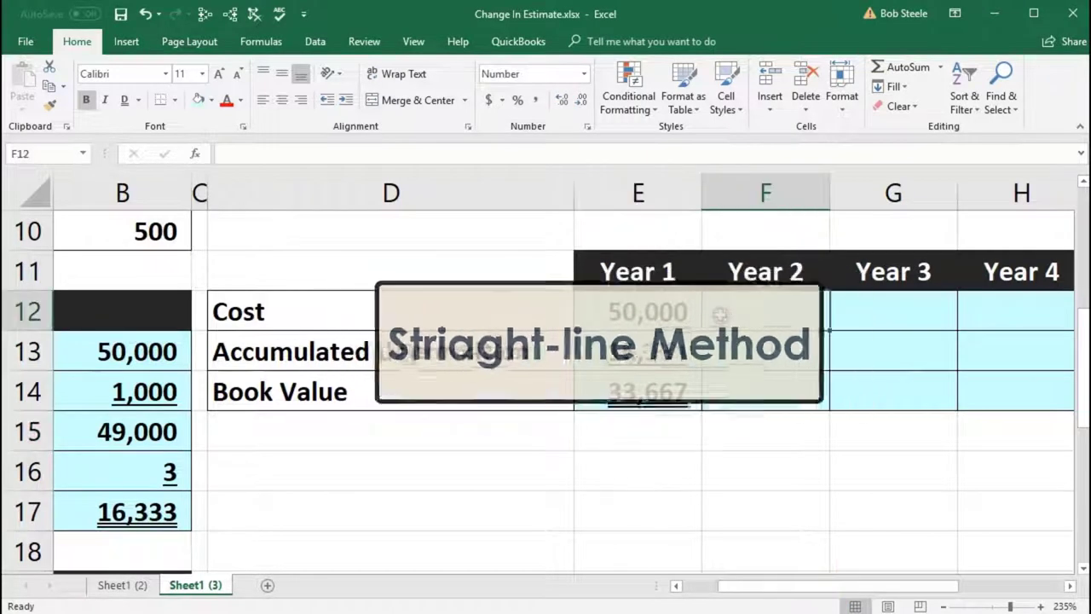
{"action": "type", "text": "="}
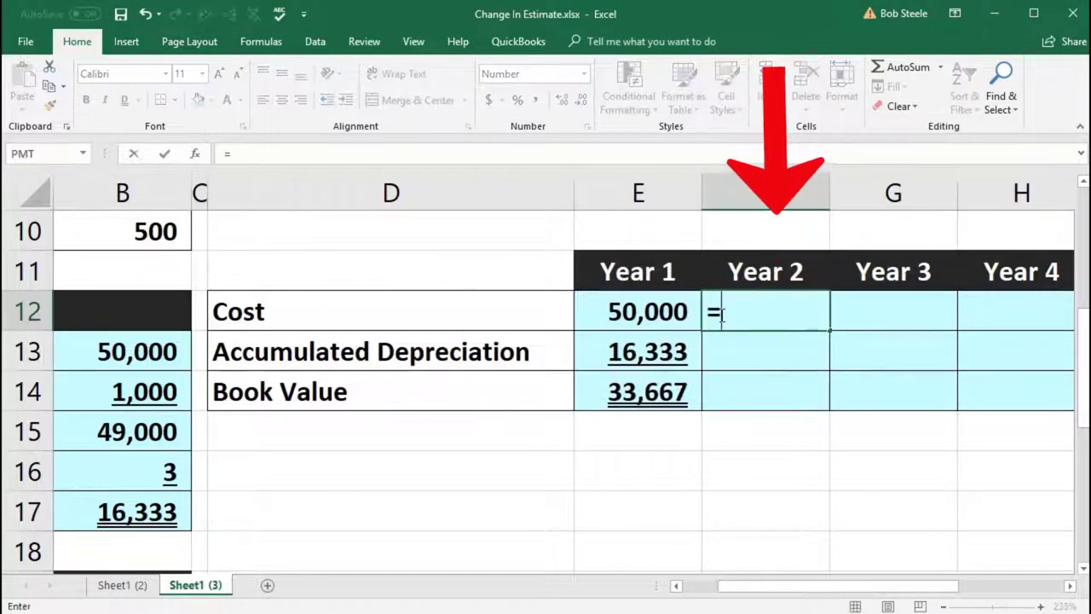
{"action": "key", "text": "Left"}
{"action": "key", "text": "Return"}
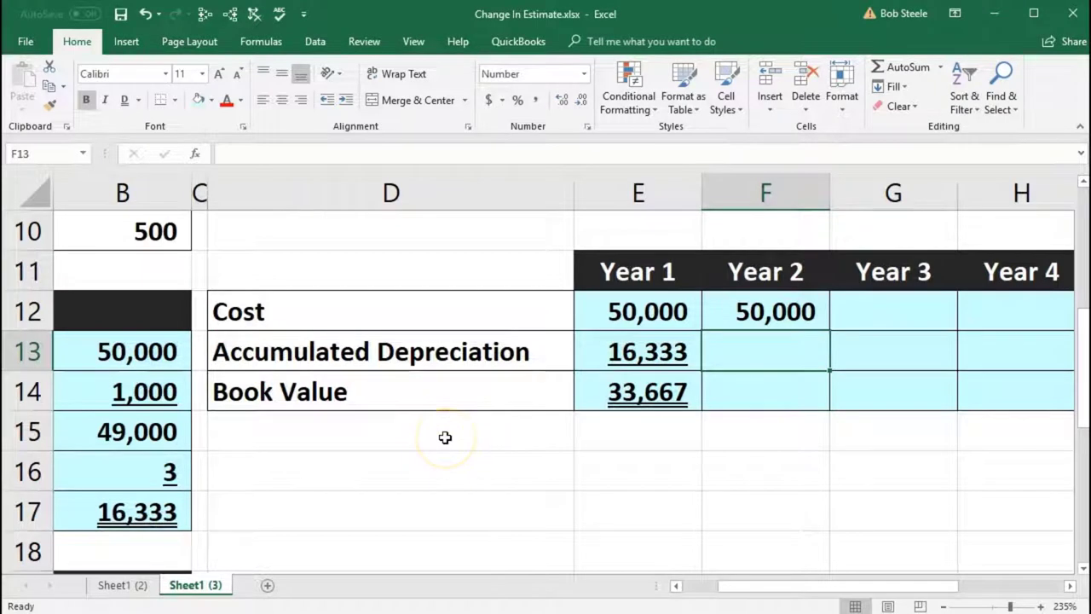
{"action": "type", "text": "="}
{"action": "left_click", "coordinate": [629, 356]}
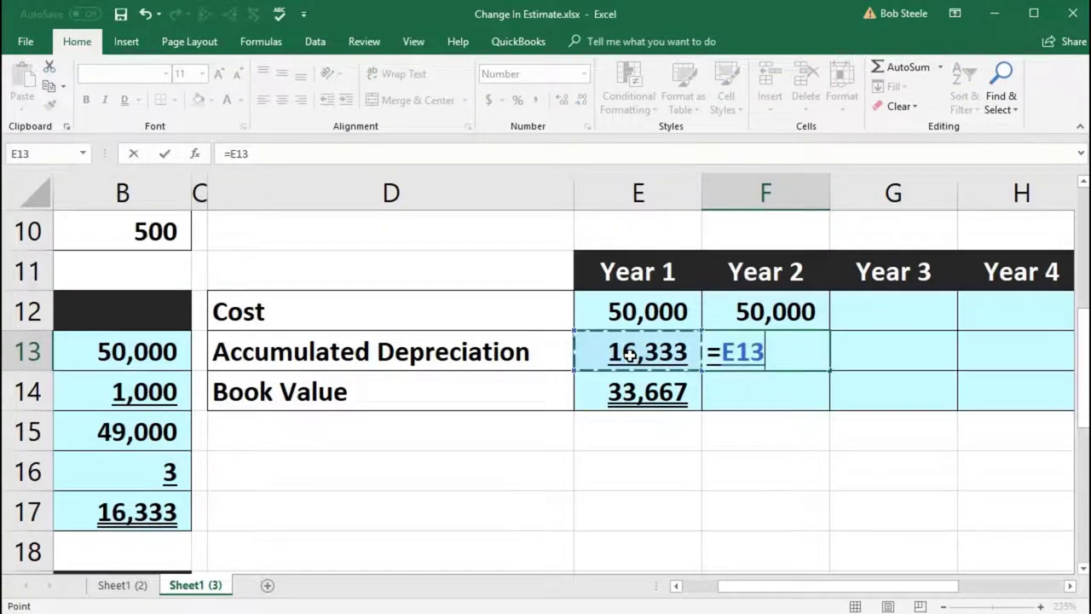
{"action": "left_click", "coordinate": [166, 527]}
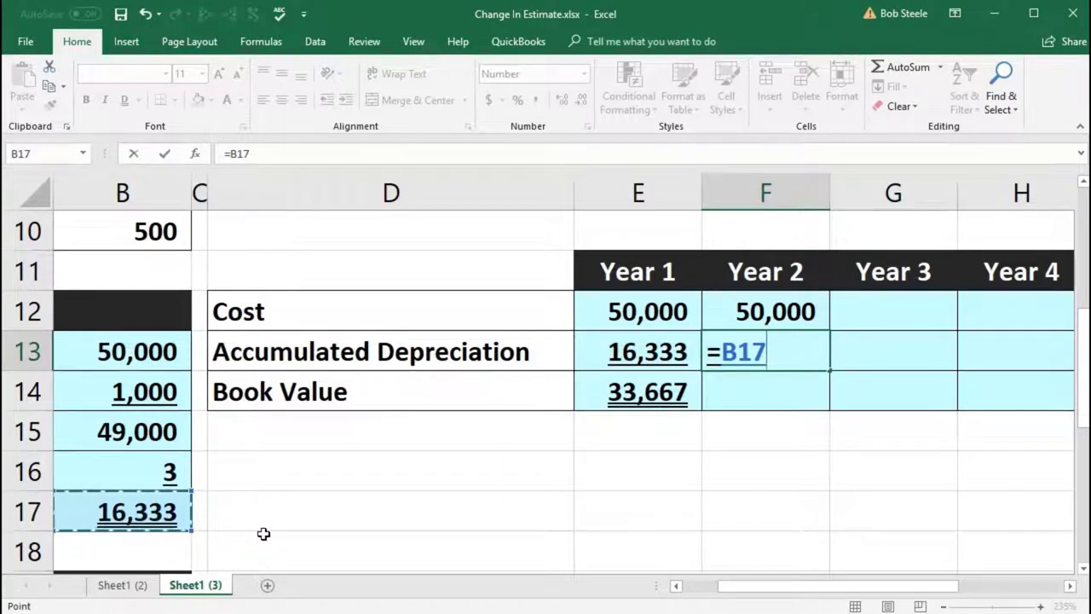
{"action": "key", "text": "Return"}
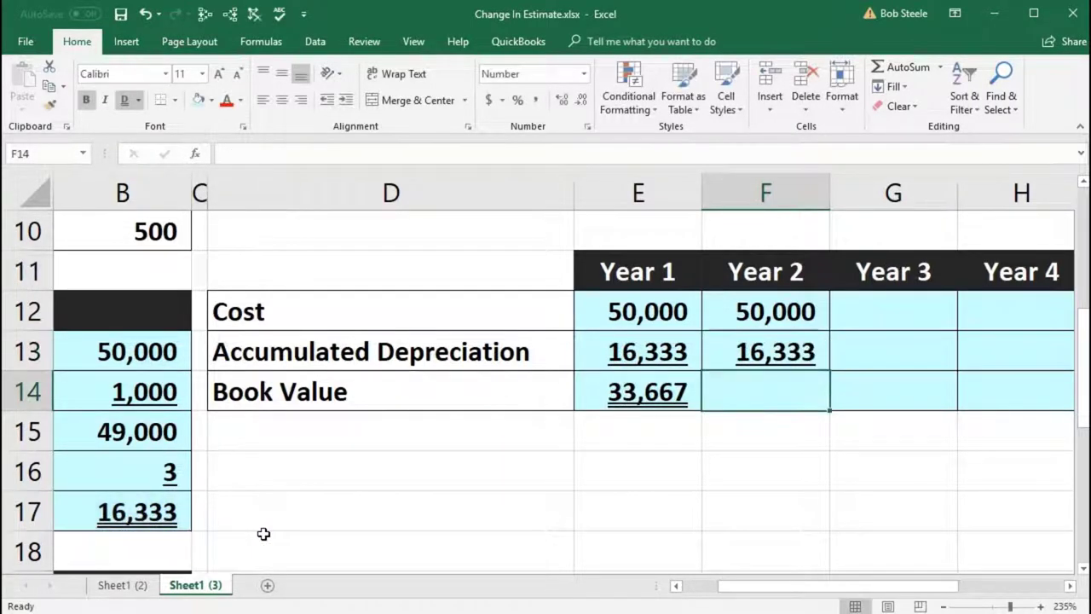
Calculate Year 2 accumulated depreciation in F13 as the prior balance plus annual depreciation with =E13+B17
{"action": "left_click", "coordinate": [748, 354]}
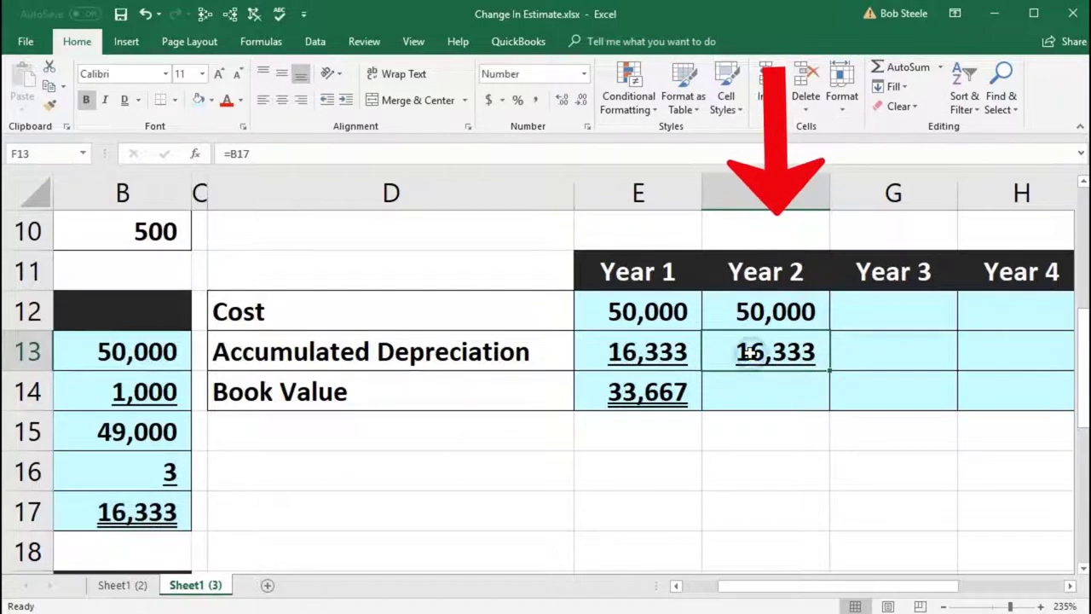
{"action": "type", "text": "="}
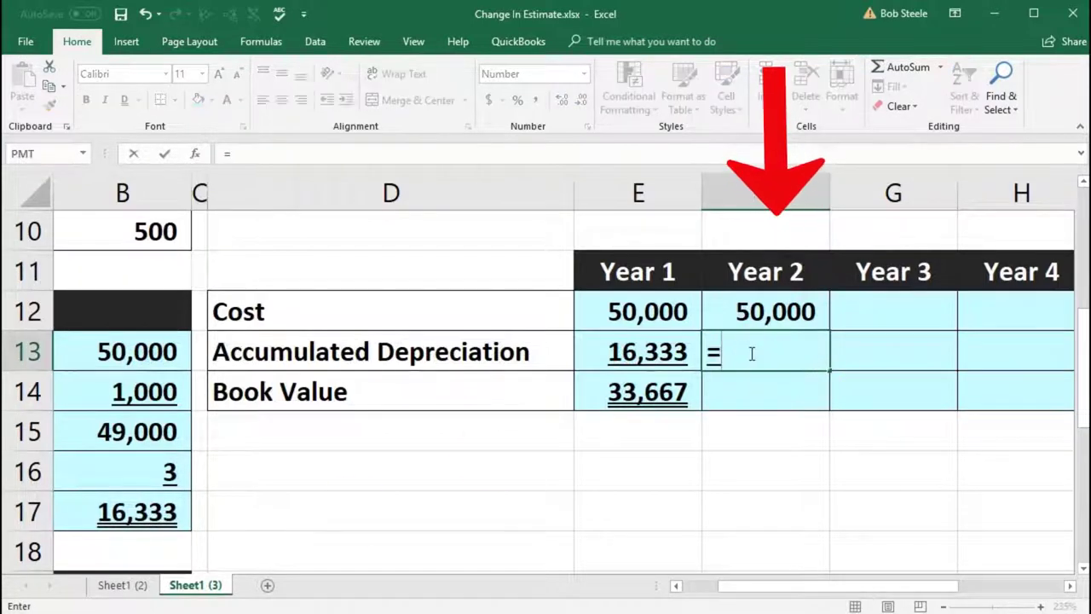
{"action": "left_click", "coordinate": [651, 347]}
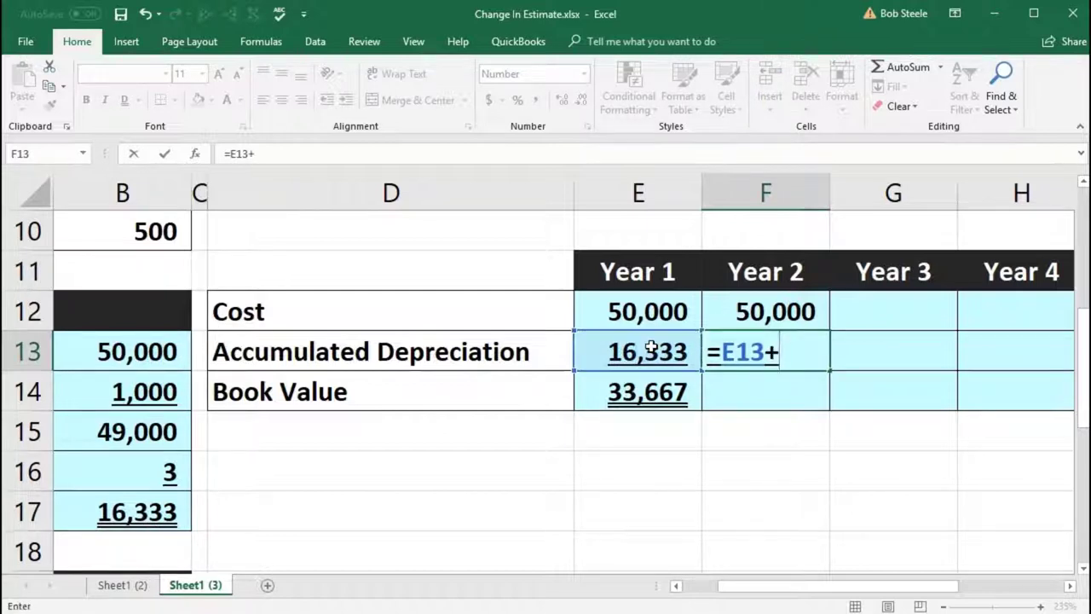
{"action": "left_click", "coordinate": [147, 509]}
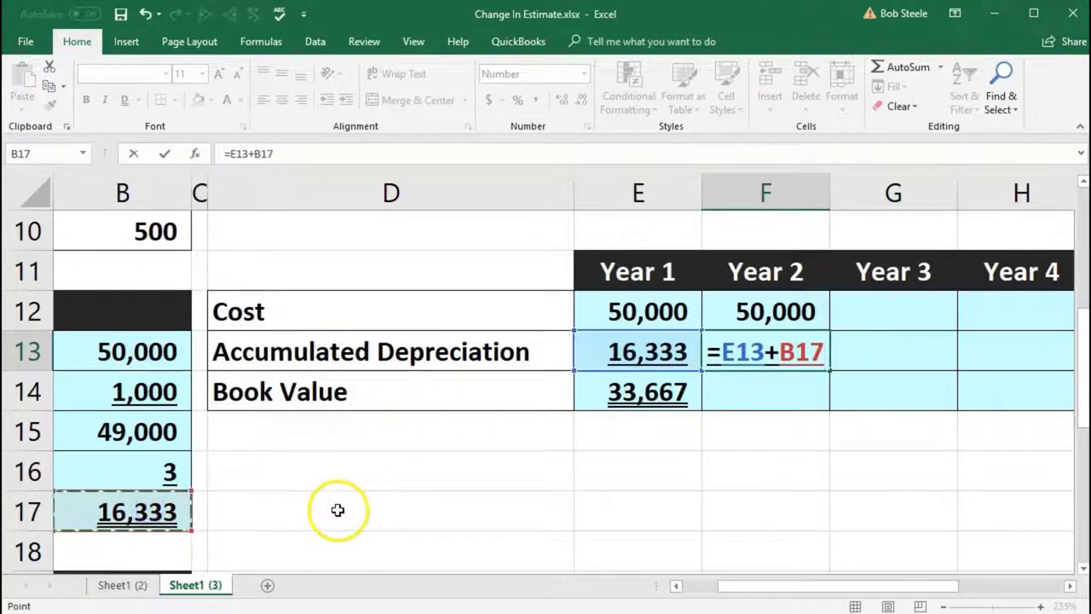
{"action": "key", "text": "Return"}
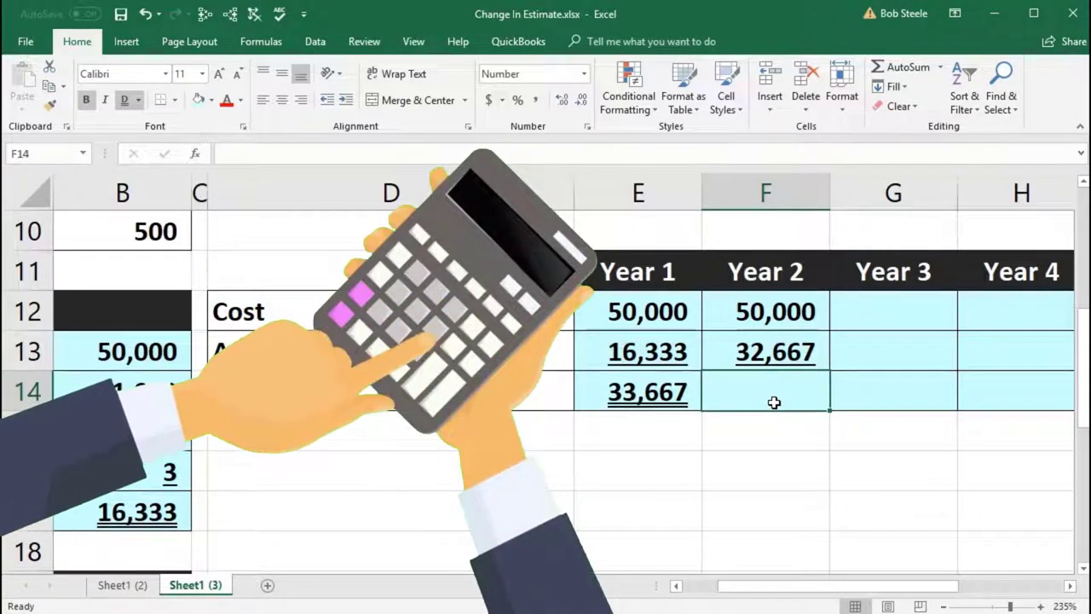
Calculate the Year 2 book value in F14 as cost less accumulated depreciation with =F12-F13
{"action": "type", "text": "="}
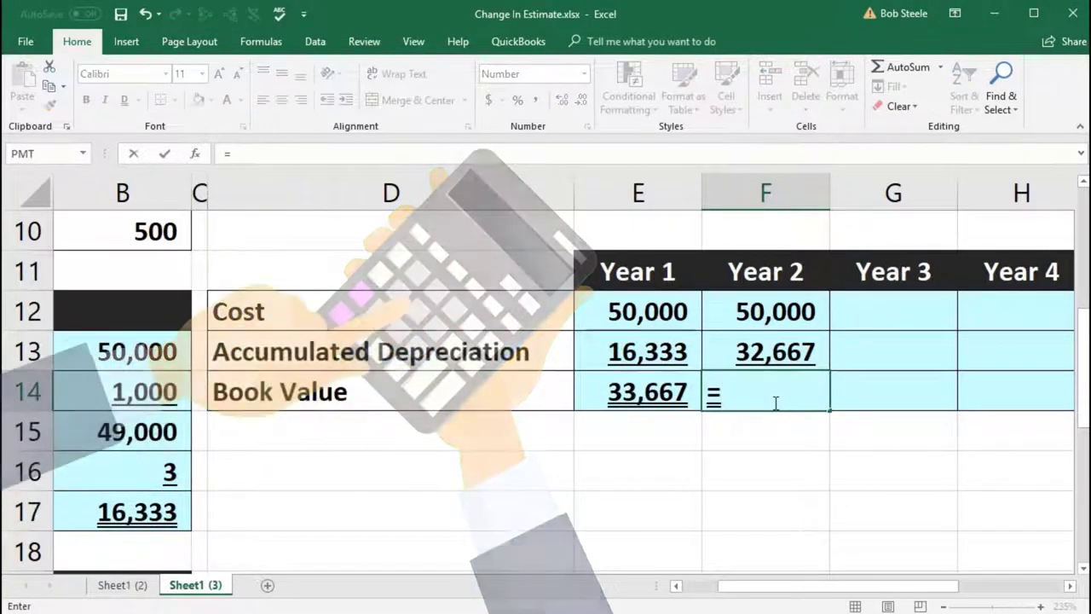
{"action": "left_click", "coordinate": [779, 314]}
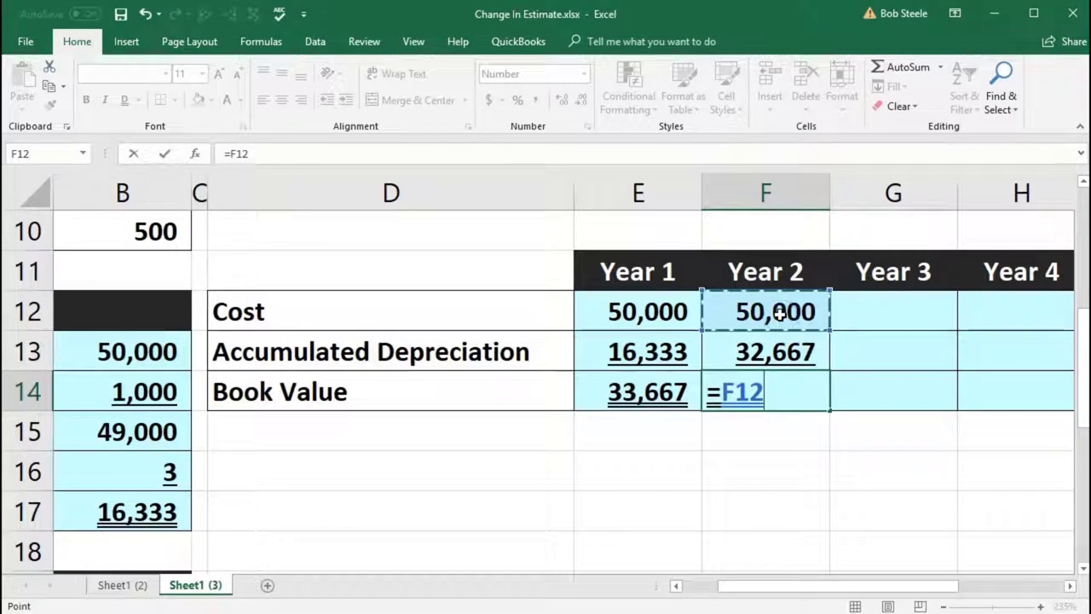
{"action": "left_click", "coordinate": [760, 341]}
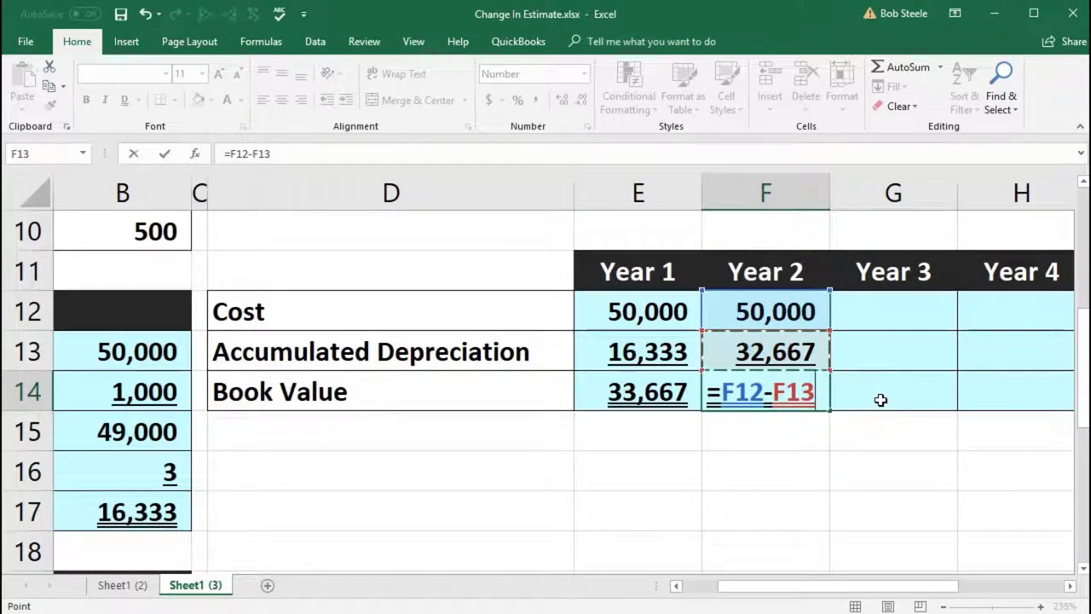
{"action": "key", "text": "Return"}
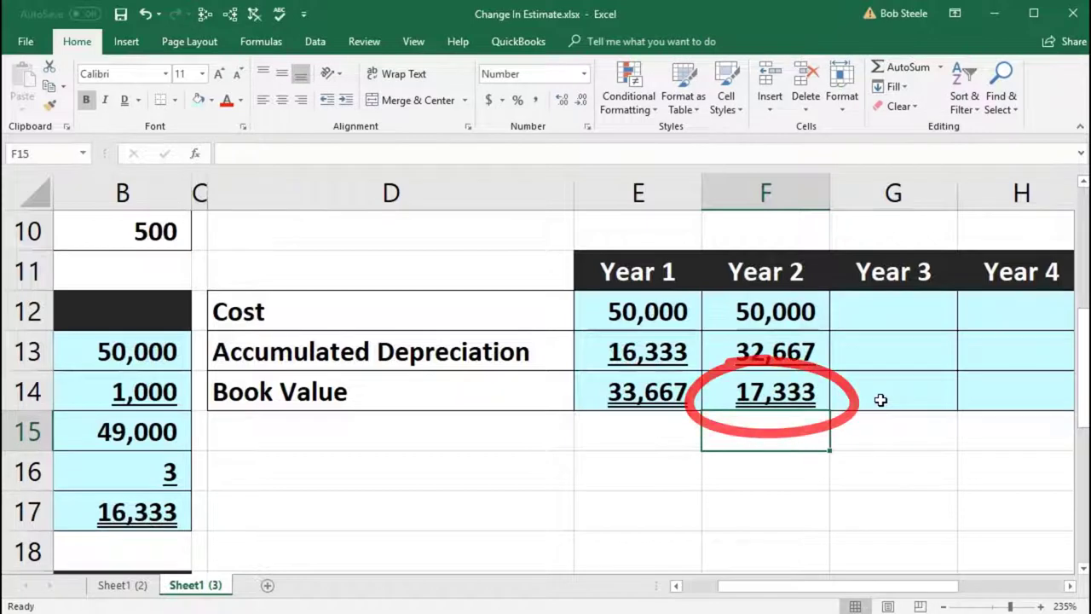
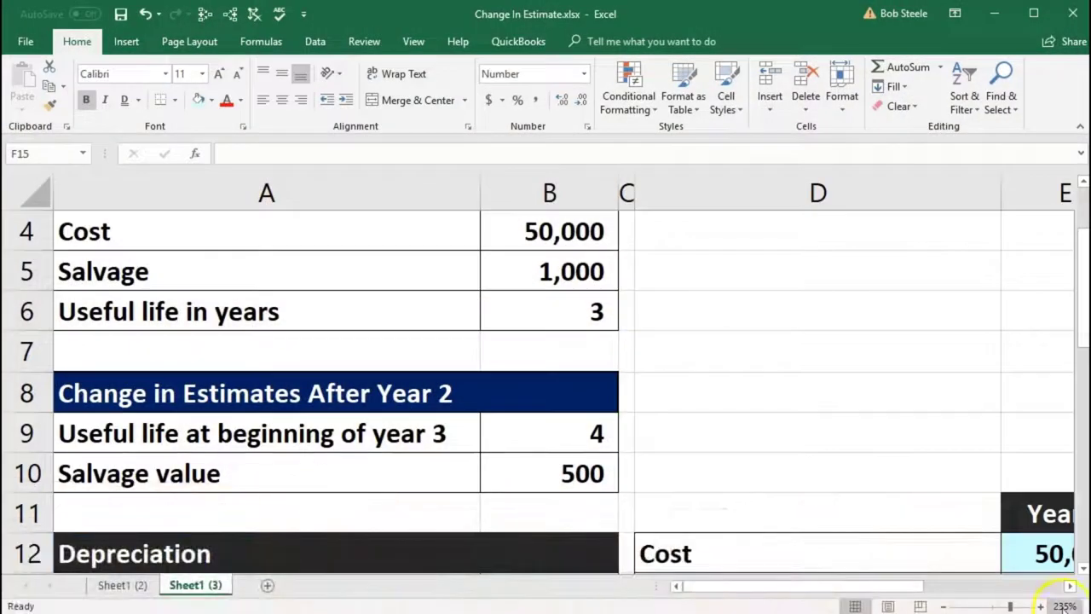
{"action": "left_click", "coordinate": [1072, 594]}
{"action": "scroll", "coordinate": [986, 540], "scroll_direction": "down", "scroll_amount": 2}
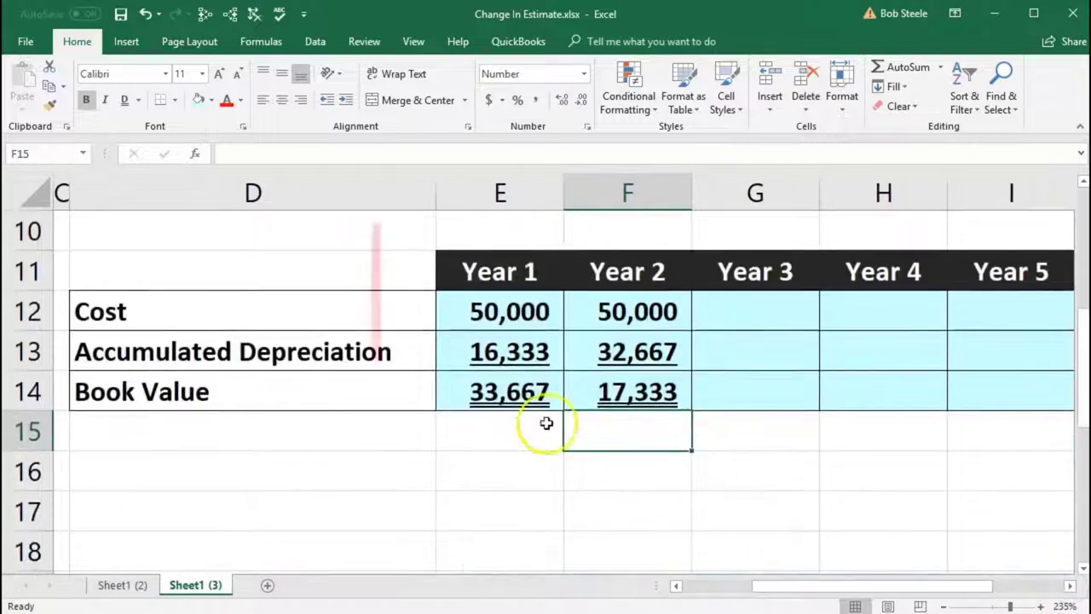
{"action": "left_click", "coordinate": [517, 395]}
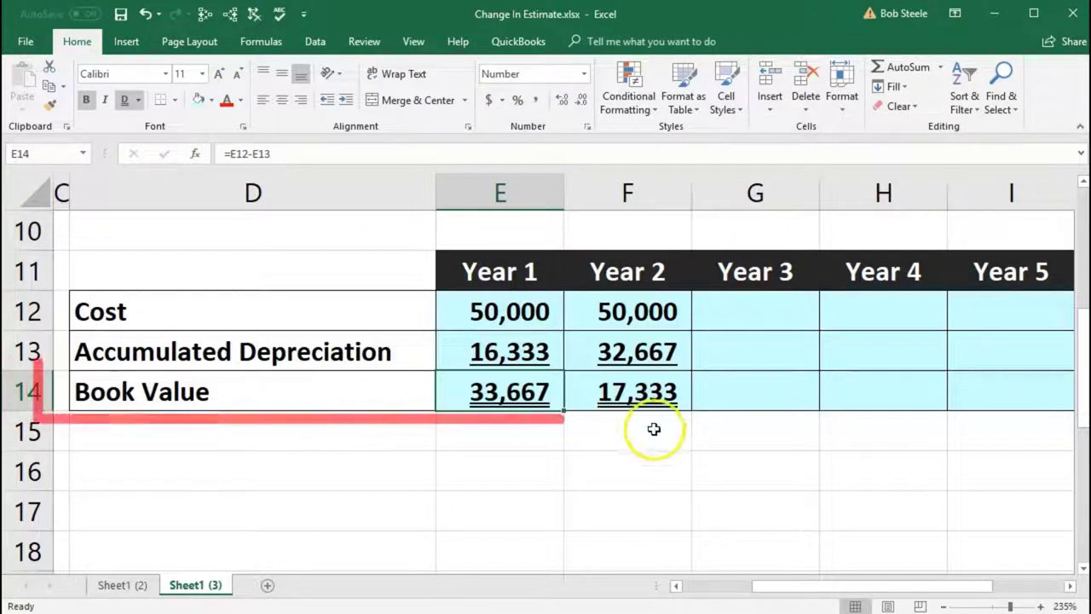
{"action": "left_click", "coordinate": [641, 405]}
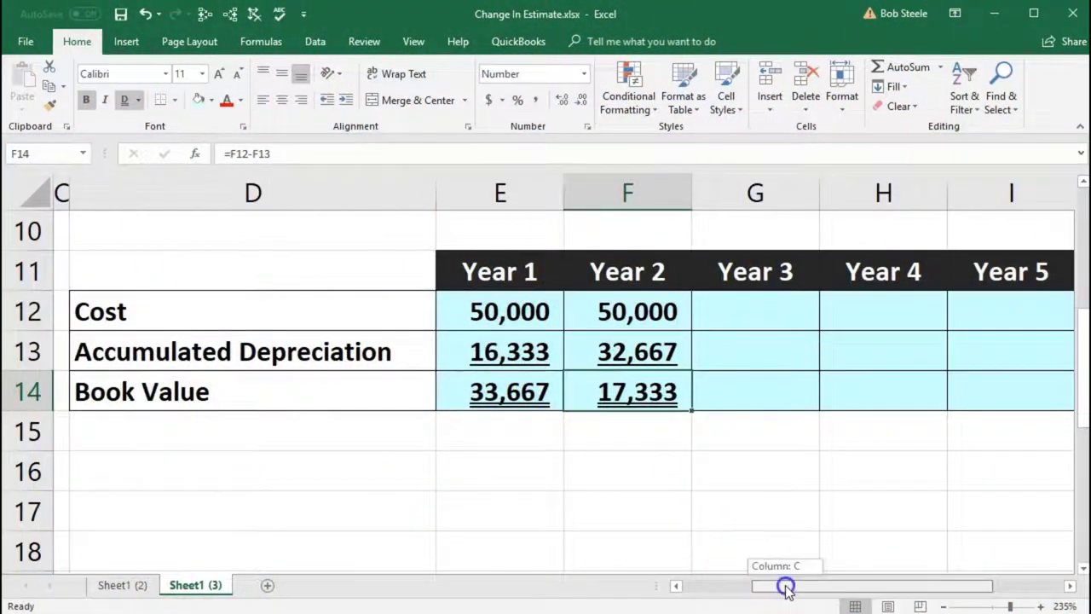
Label cell A20 under Depreciation After Change in Estimate as "Book value at year 2 end"
{"action": "left_click_drag", "start_coordinate": [786, 587], "coordinate": [675, 578]}
{"action": "scroll", "coordinate": [499, 504], "scroll_direction": "down", "scroll_amount": 2}
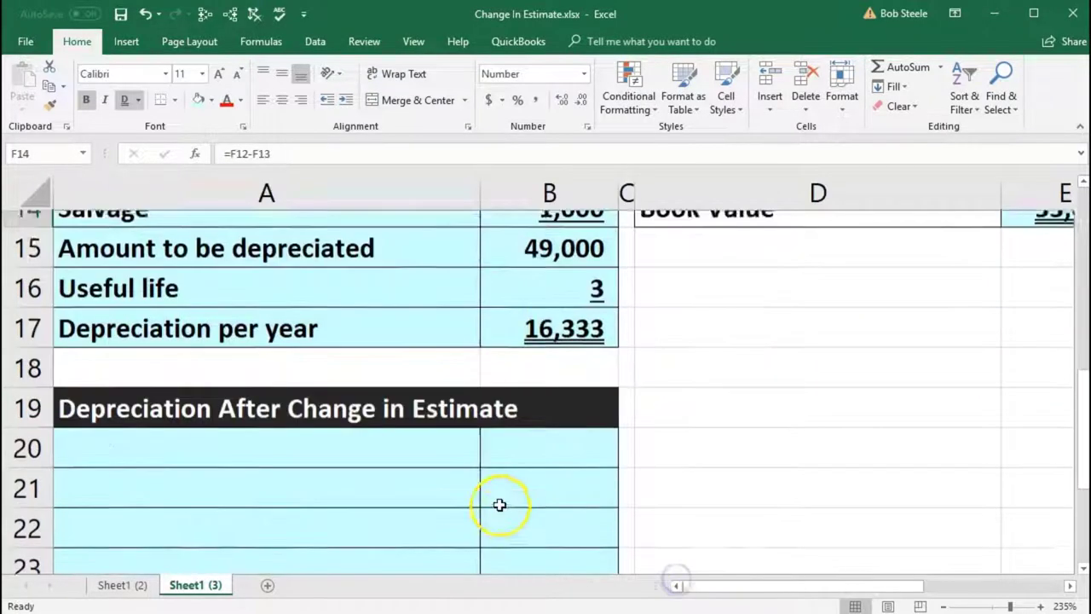
{"action": "left_click", "coordinate": [373, 378]}
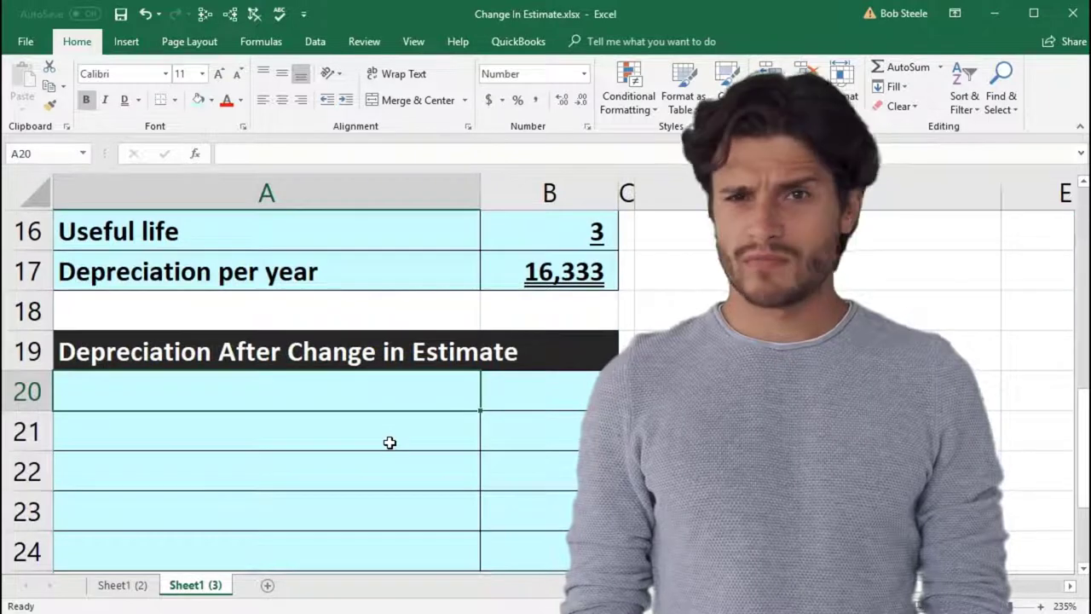
{"action": "type", "text": "Book value at year 2 end"}
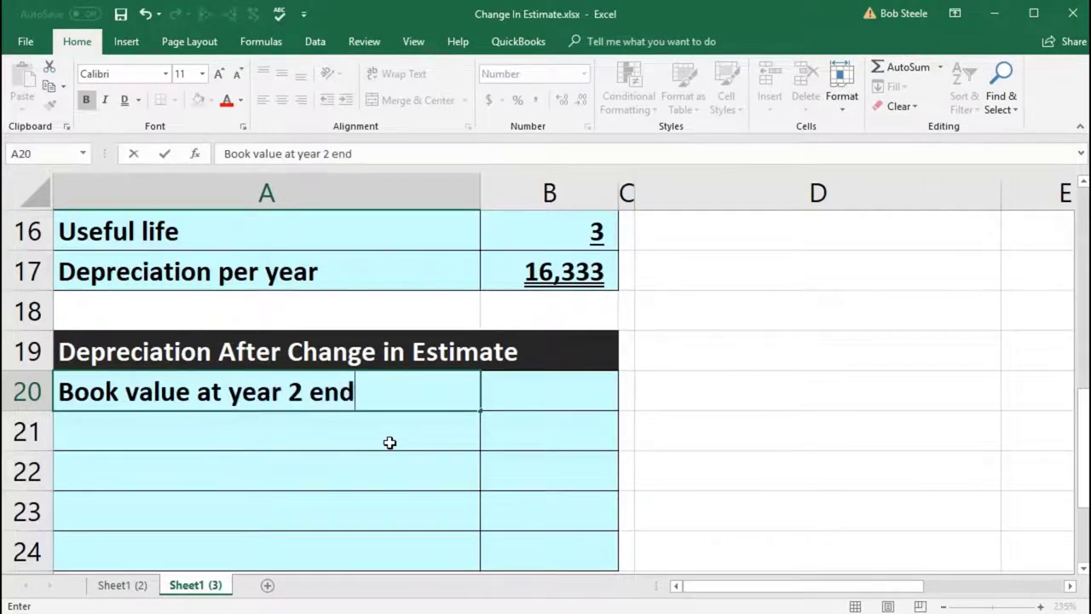
{"action": "key", "text": "Tab"}
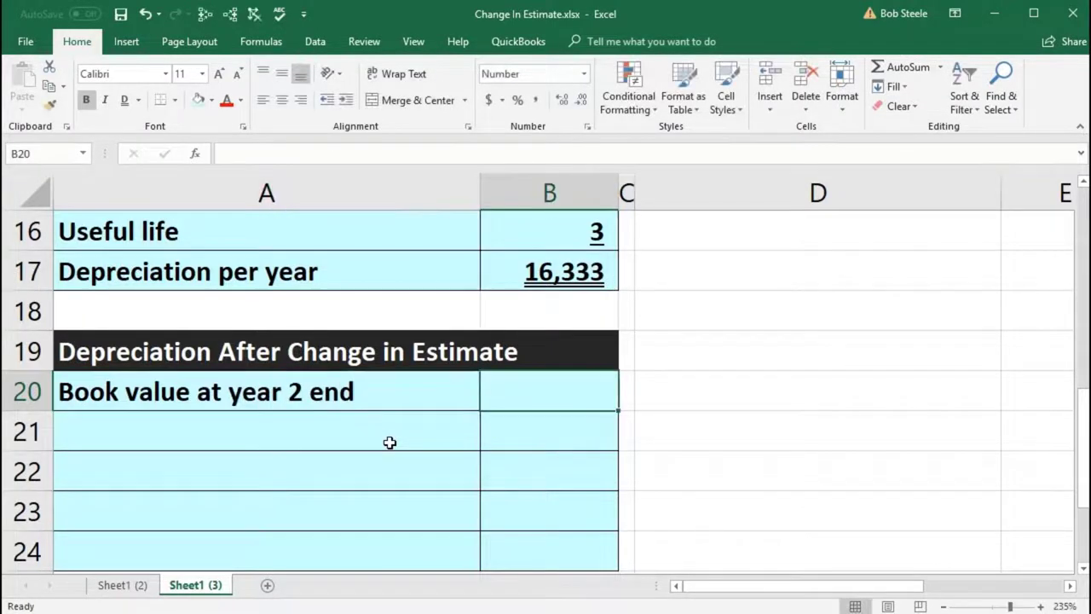
Bring the Year 2 book value into B20 by referencing cell F14
{"action": "type", "text": "="}
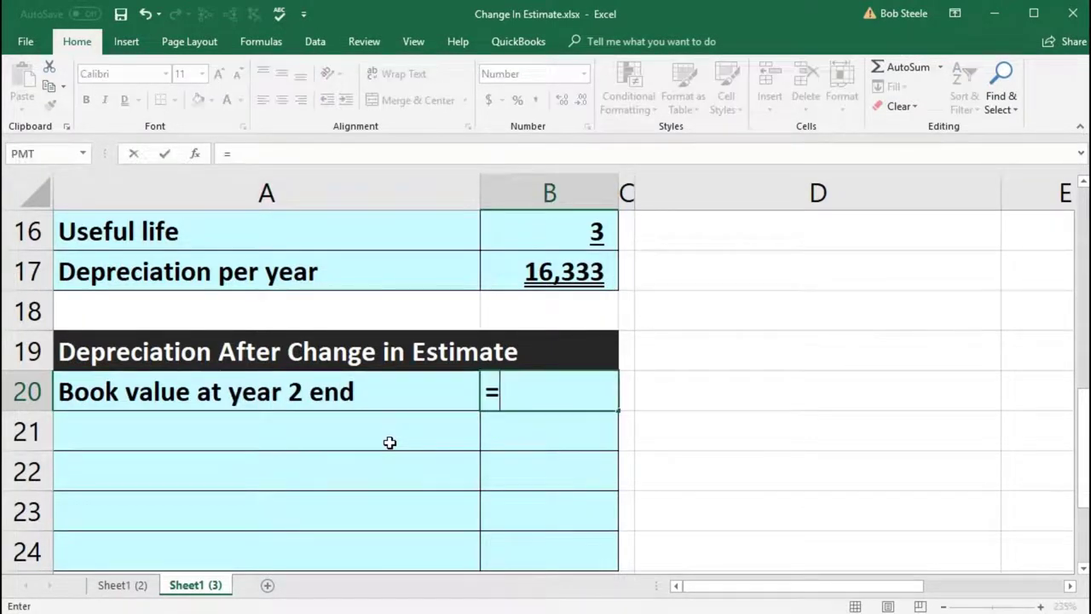
{"action": "scroll", "coordinate": [524, 438], "scroll_direction": "up", "scroll_amount": 2}
{"action": "left_click", "coordinate": [924, 391]}
{"action": "key", "text": "Right"}
{"action": "key", "text": "Right"}
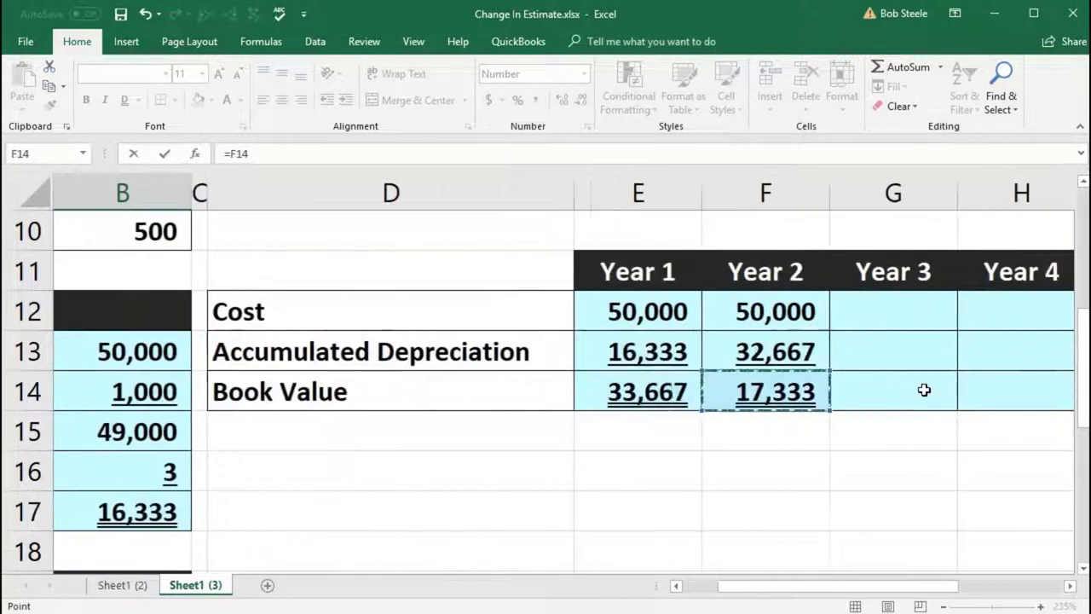
{"action": "key", "text": "Left"}
{"action": "key", "text": "Right"}
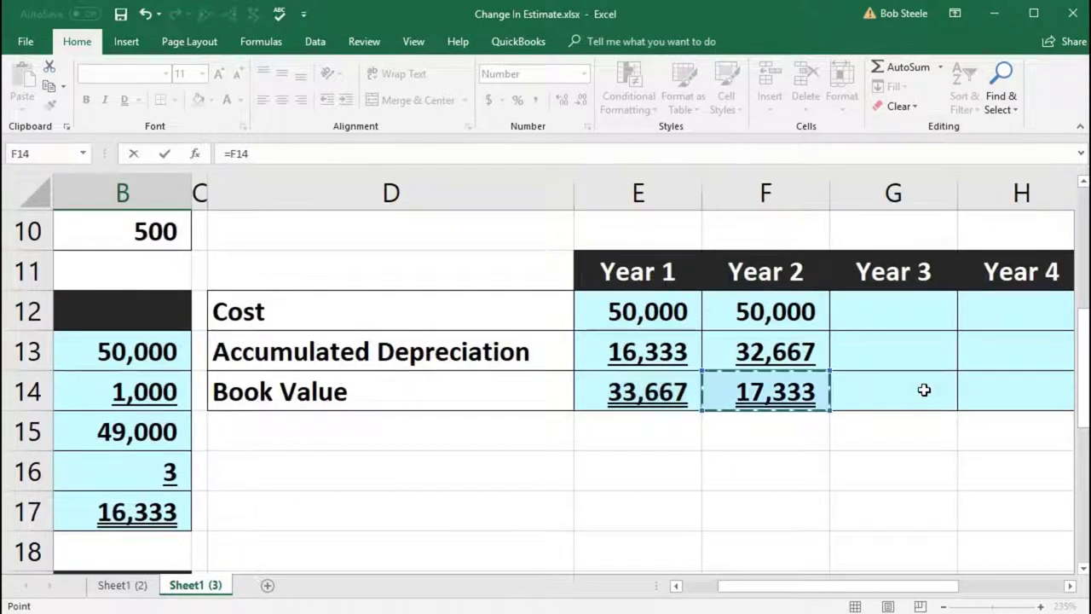
{"action": "key", "text": "Return"}
{"action": "key", "text": "Down"}
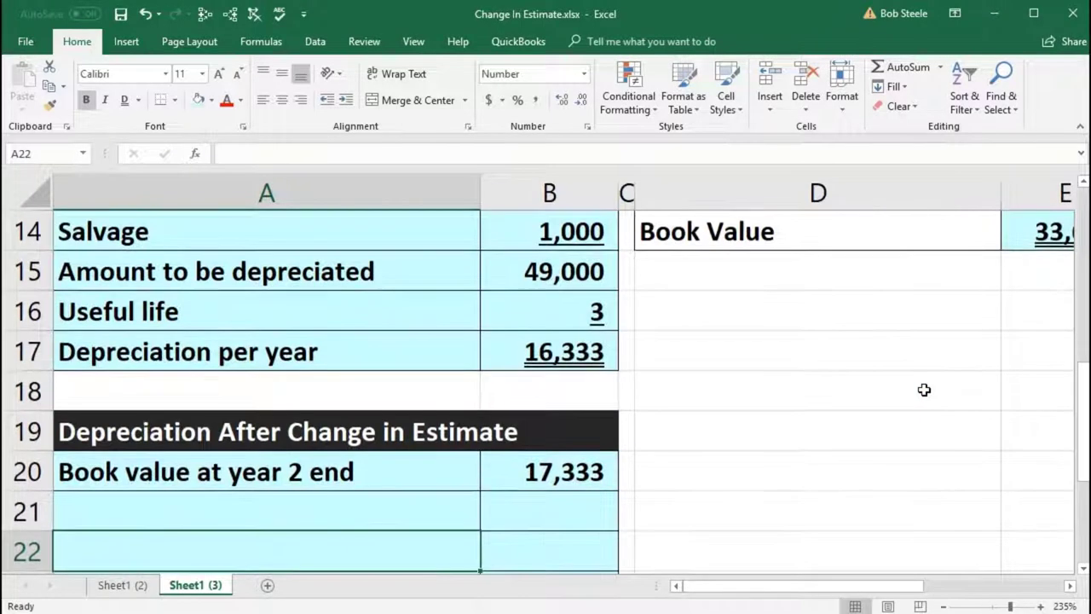
{"action": "key", "text": "Up"}
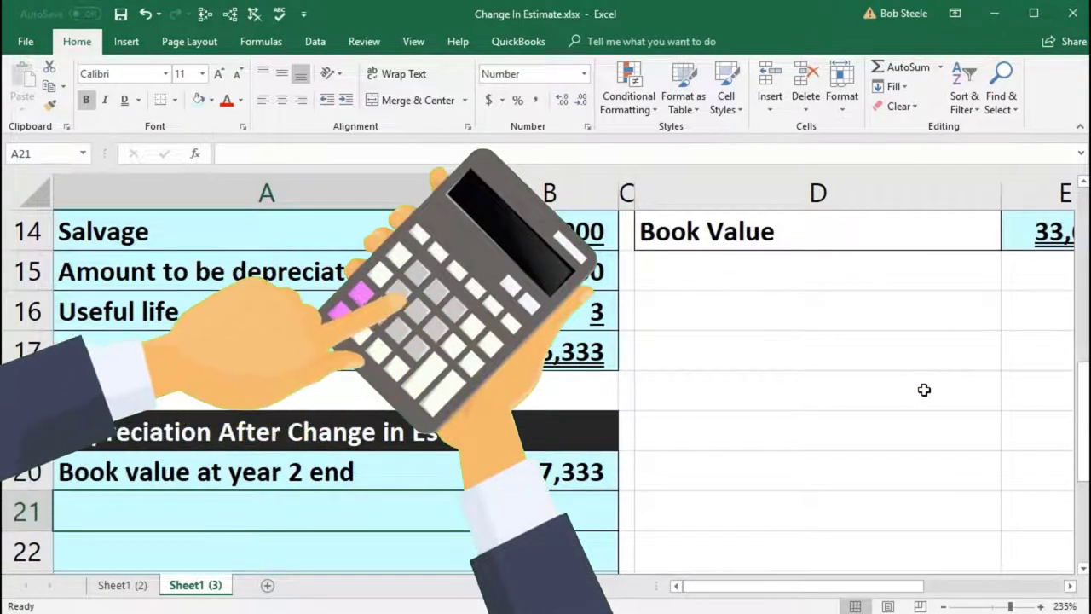
Add a "Salvage" label in A21 and enter the revised salvage value of 500 in B21
{"action": "type", "text": "s"}
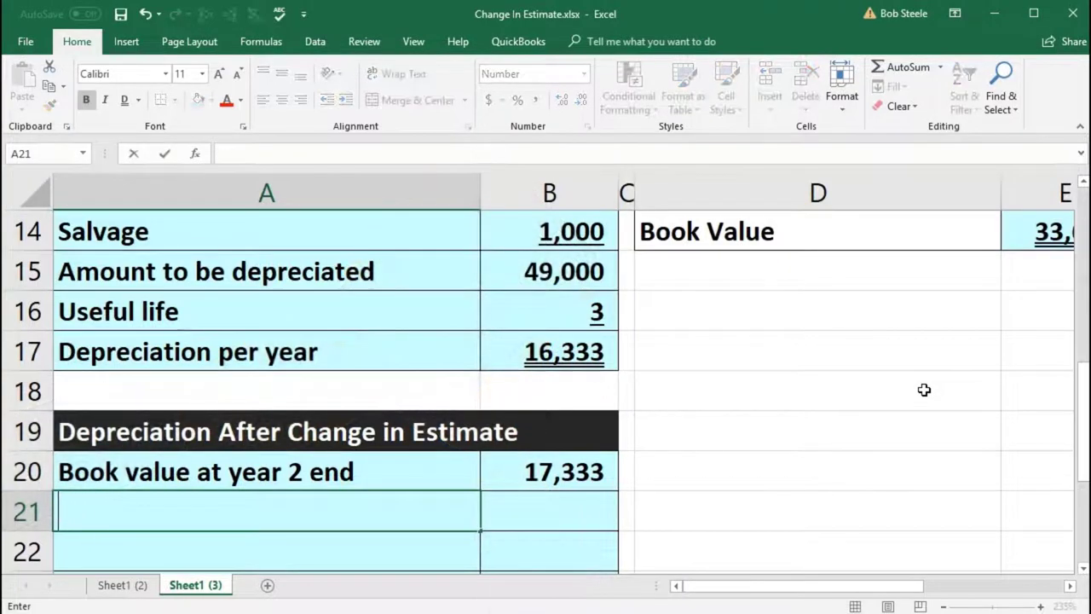
{"action": "type", "text": "alvage"}
{"action": "key", "text": "Tab"}
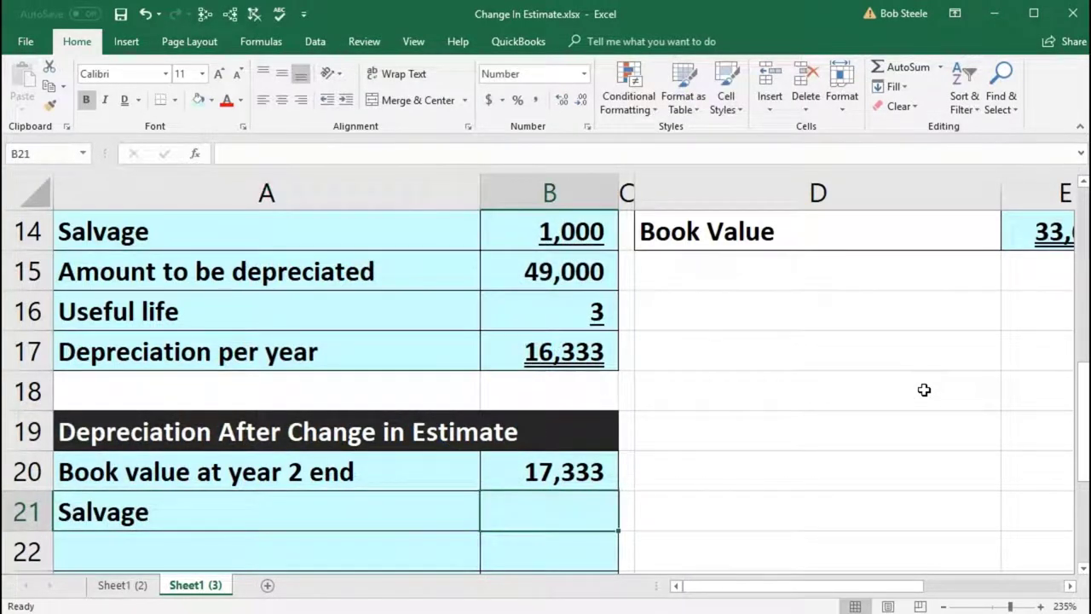
{"action": "scroll", "coordinate": [792, 436], "scroll_direction": "up", "scroll_amount": 2}
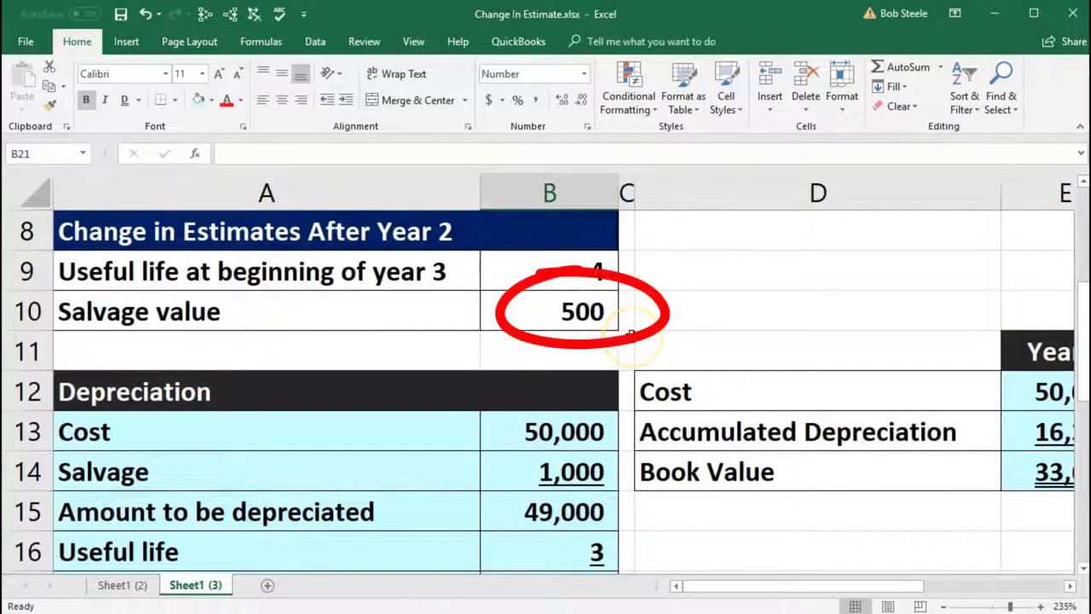
{"action": "scroll", "coordinate": [635, 358], "scroll_direction": "down", "scroll_amount": 3}
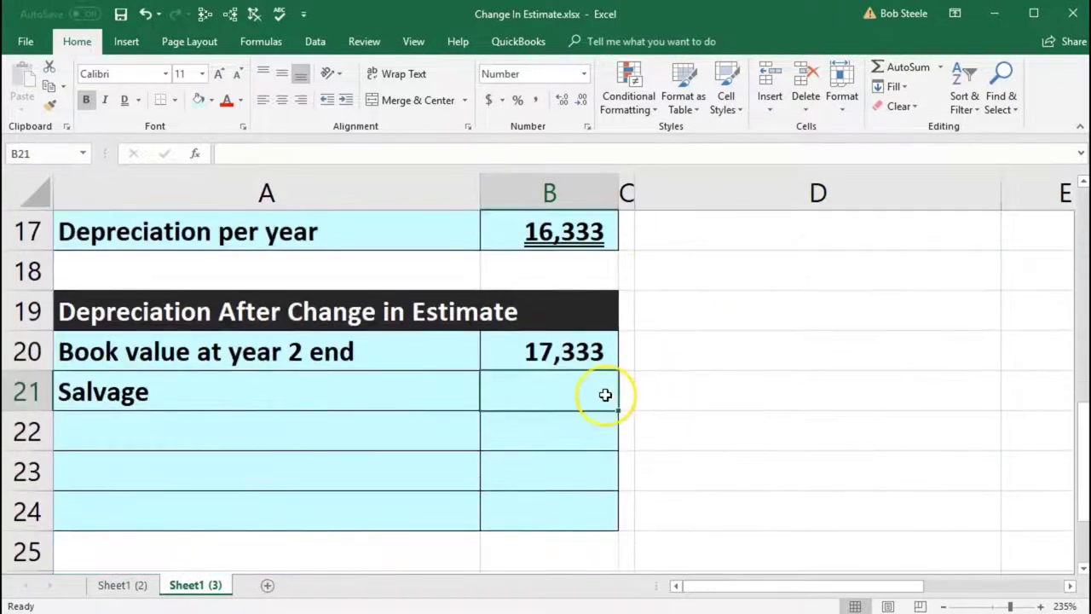
{"action": "type", "text": "500"}
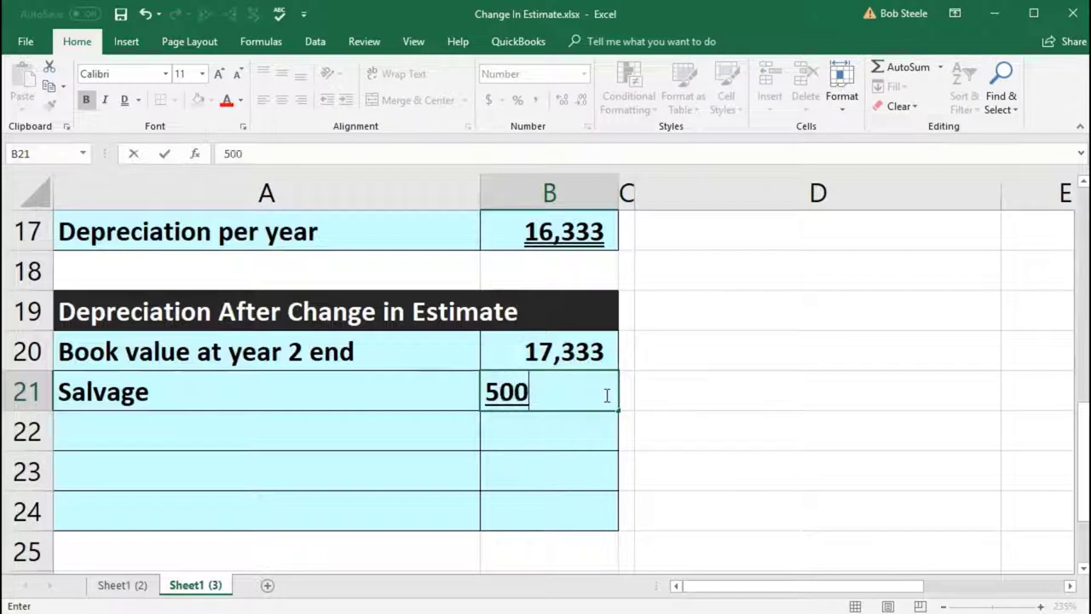
{"action": "key", "text": "Return"}
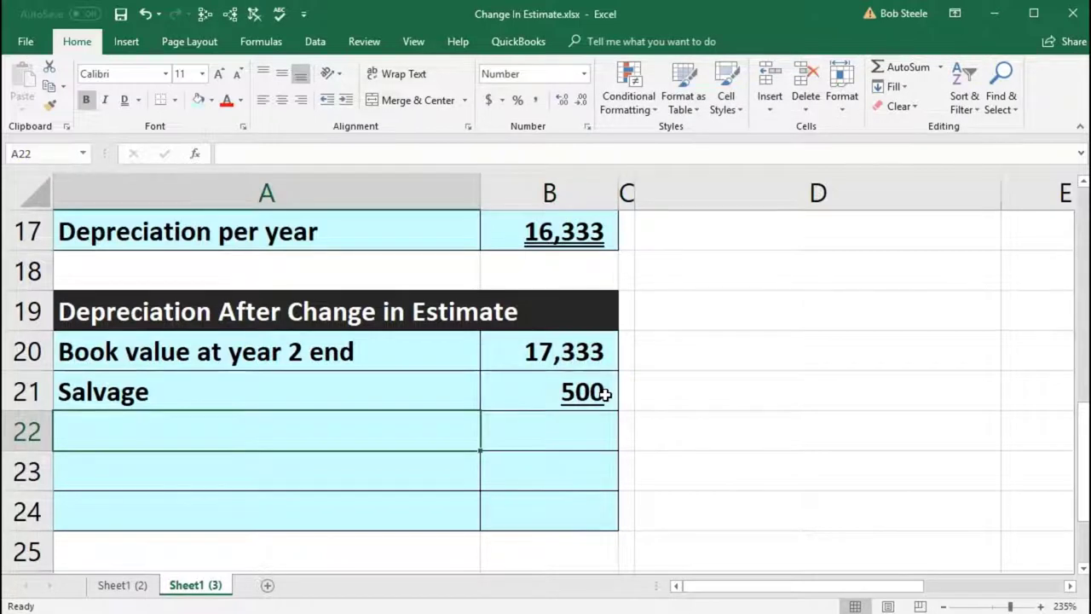
Label A22 "Amount to be depreciated" and calculate it in B22 as book value less salvage with =B20-B21
{"action": "type", "text": "Amount to be depreciated"}
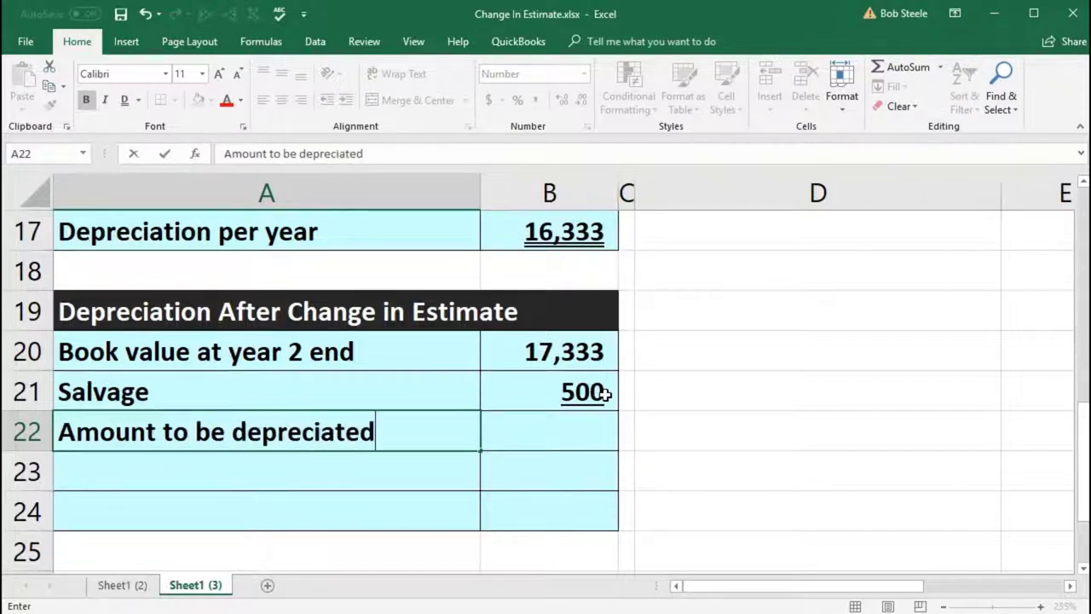
{"action": "key", "text": "Tab"}
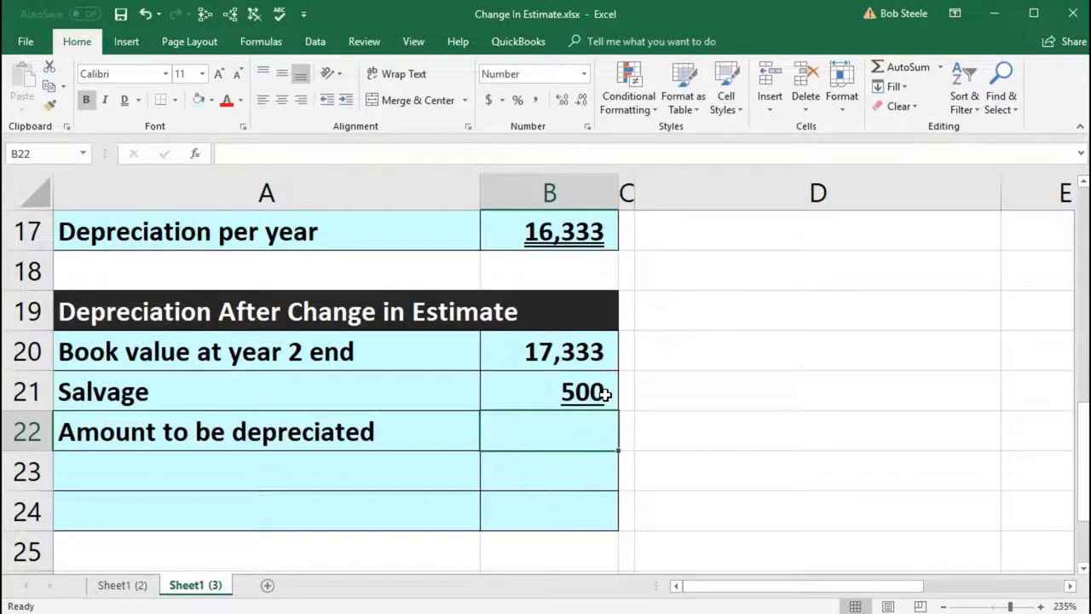
{"action": "type", "text": "="}
{"action": "left_click", "coordinate": [578, 352]}
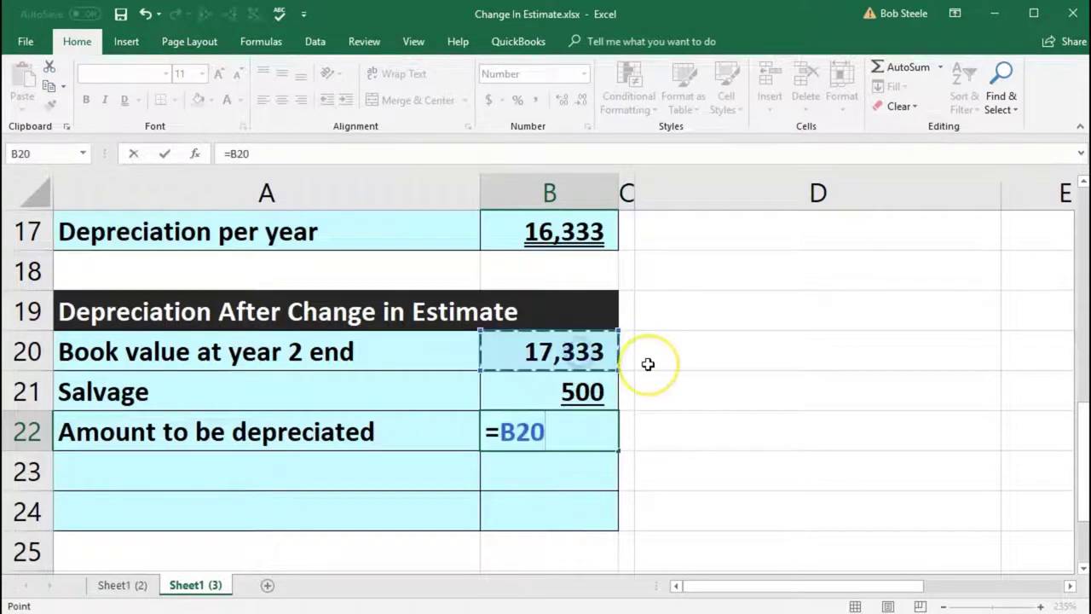
{"action": "type", "text": "-"}
{"action": "left_click", "coordinate": [611, 382]}
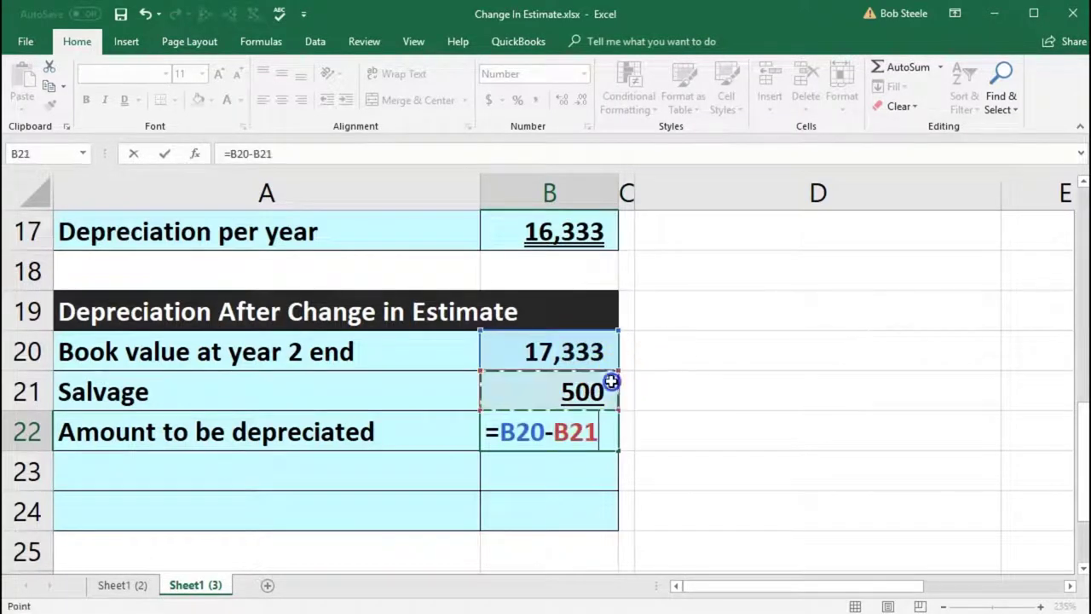
{"action": "key", "text": "Return"}
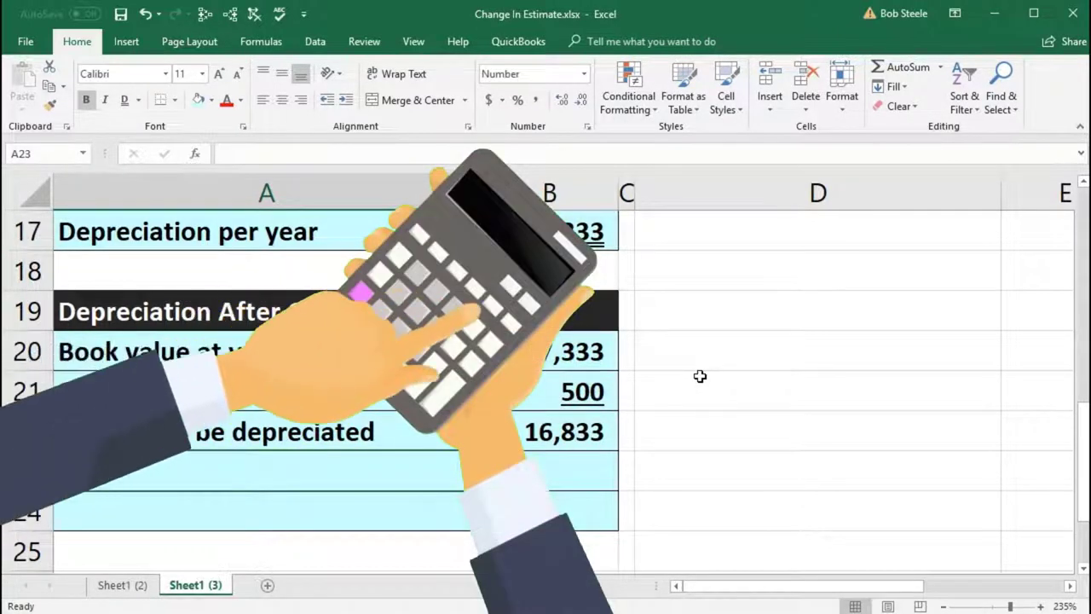
Label A23 "Useful life" and enter the revised useful life of 4 in B23
{"action": "type", "text": "u"}
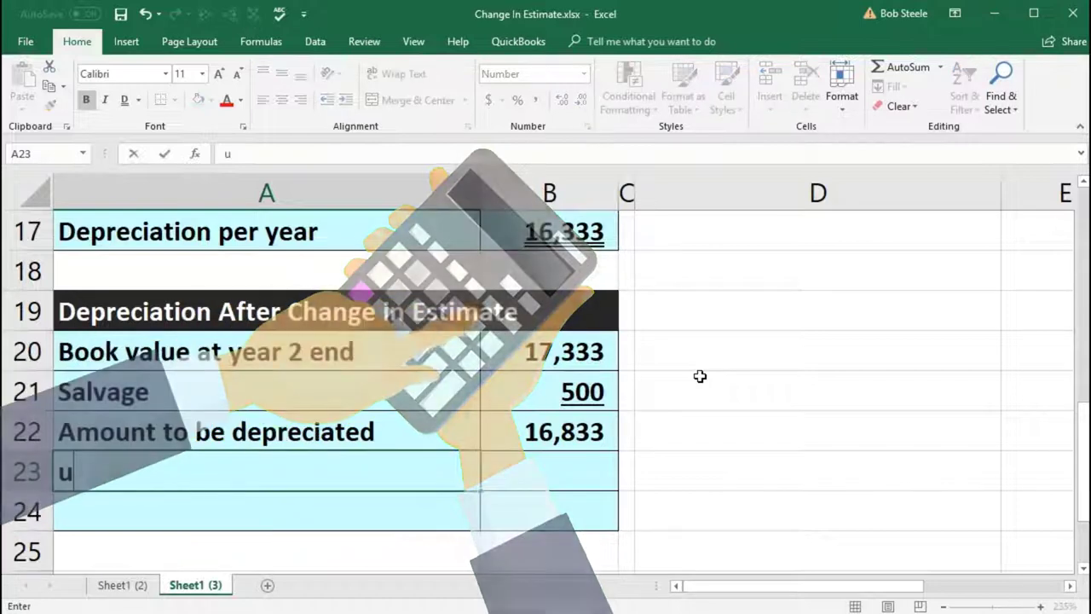
{"action": "key", "text": "BackSpace"}
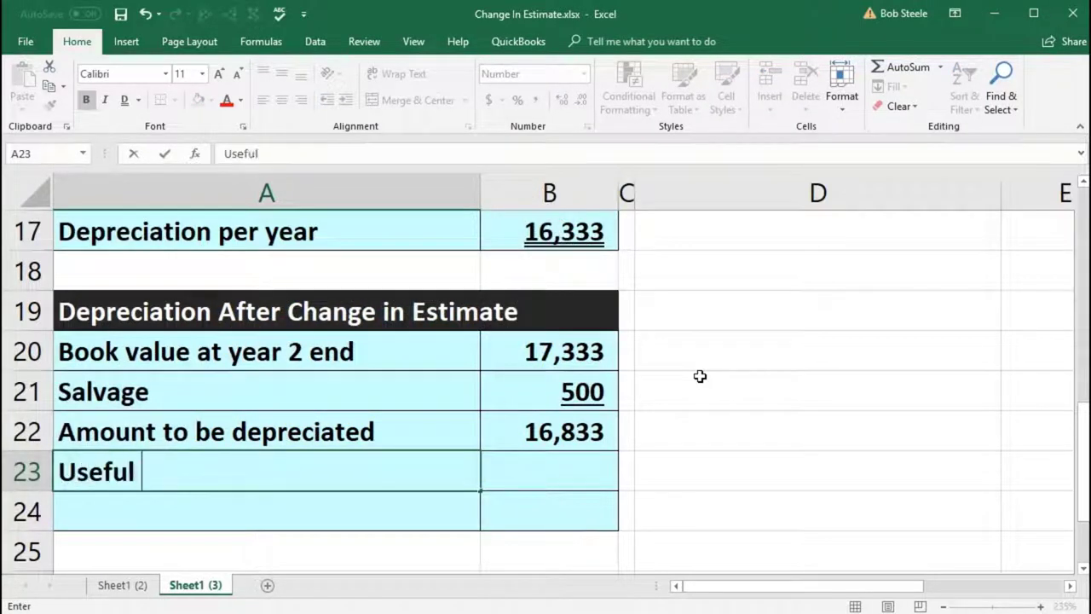
{"action": "type", "text": "Useful life"}
{"action": "key", "text": "Tab"}
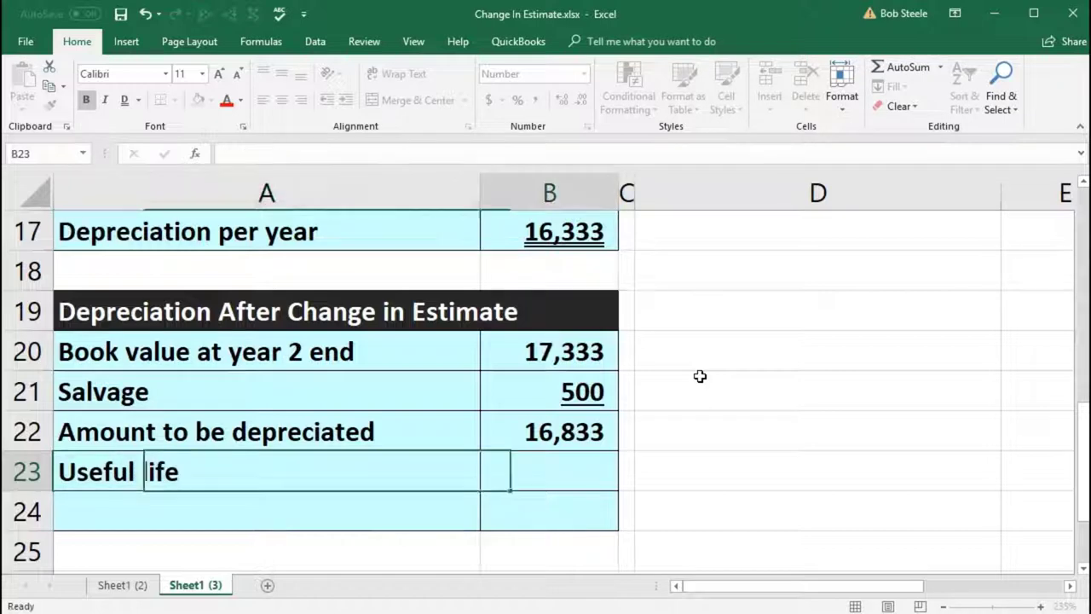
{"action": "type", "text": "4"}
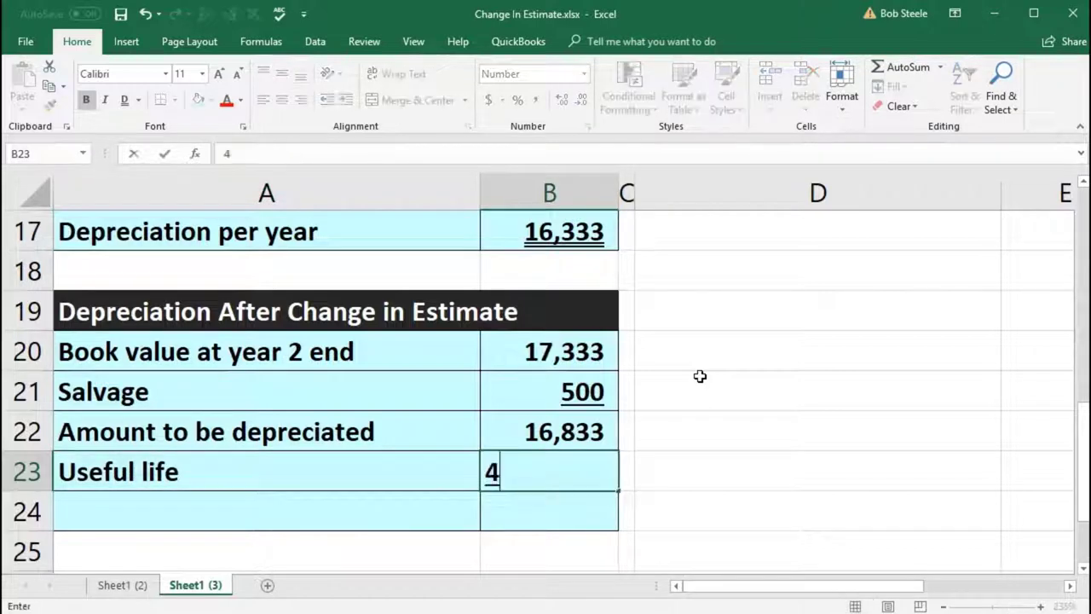
{"action": "key", "text": "Return"}
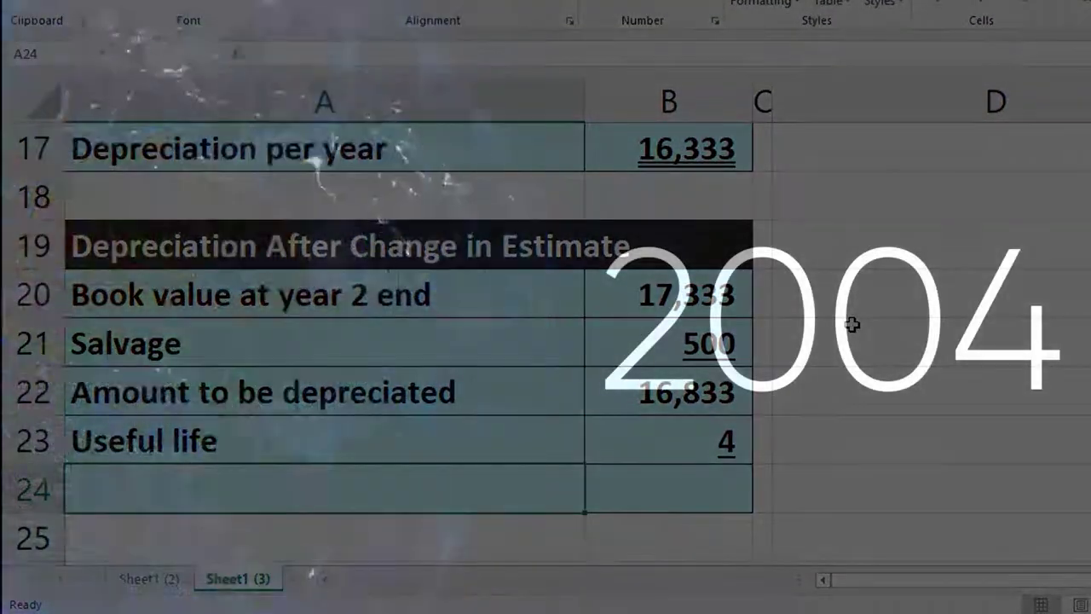
Label A24 "Depreciation per year" and calculate it in B24 by dividing the amount to be depreciated in B22 by the useful life in B23
{"action": "type", "text": "Depreciation per year"}
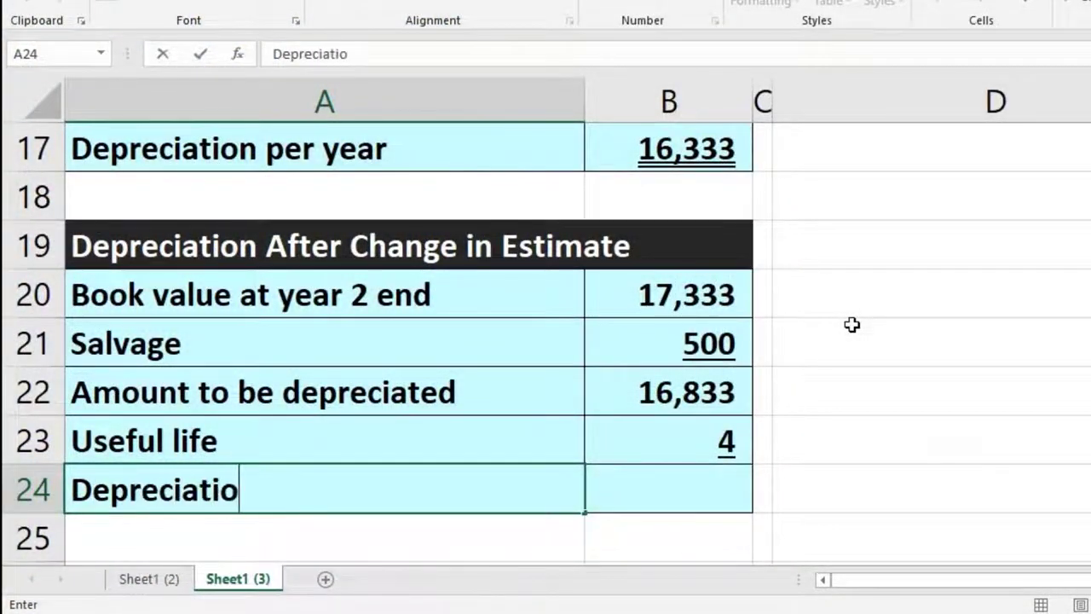
{"action": "key", "text": "Tab"}
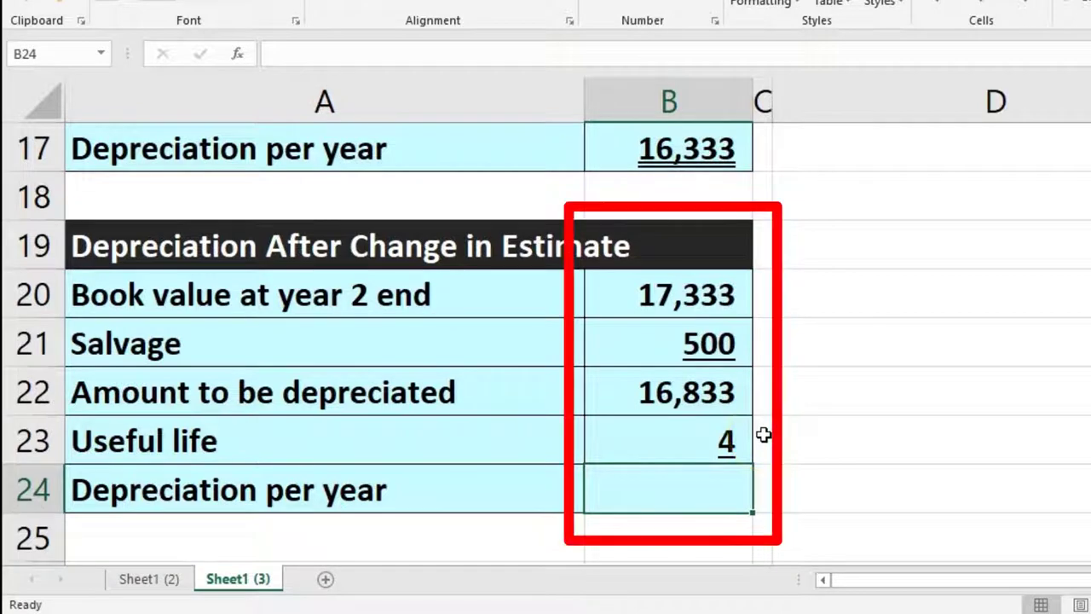
{"action": "type", "text": "="}
{"action": "left_click", "coordinate": [695, 394]}
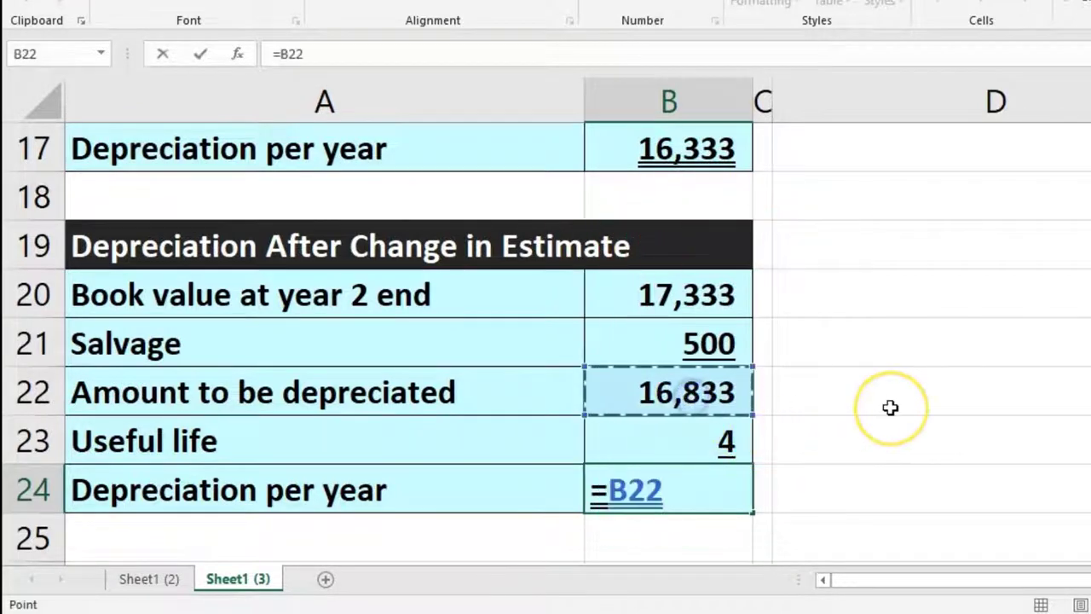
{"action": "left_click", "coordinate": [708, 451]}
{"action": "key", "text": "Return"}
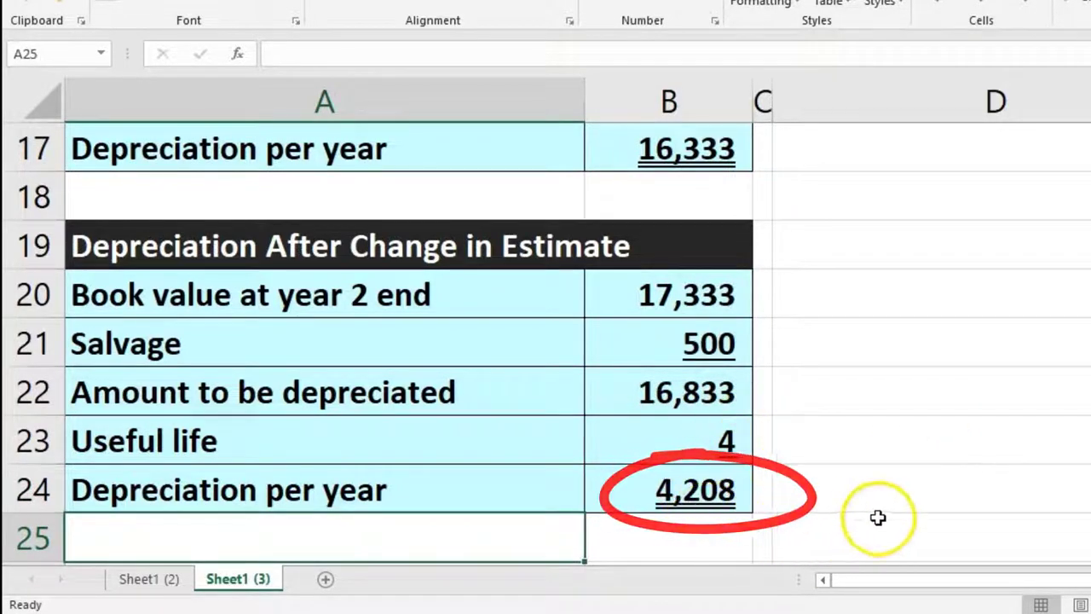
Carry the asset cost into Year 3 by referencing the Year 2 cost cell F12 in G12
{"action": "scroll", "coordinate": [927, 510], "scroll_direction": "up", "scroll_amount": 3}
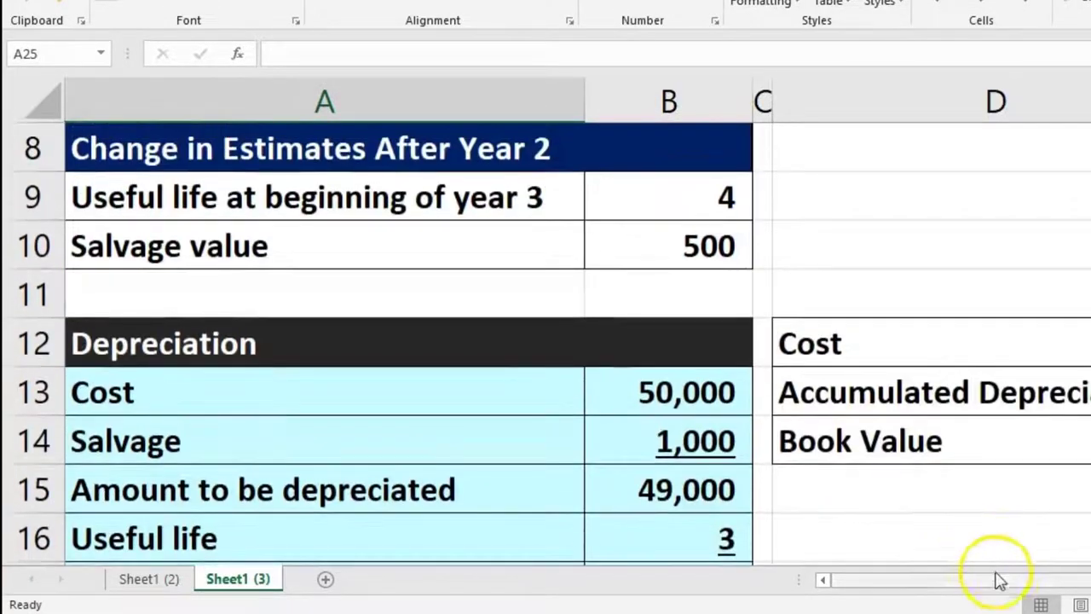
{"action": "left_click_drag", "start_coordinate": [994, 578], "coordinate": [1001, 580]}
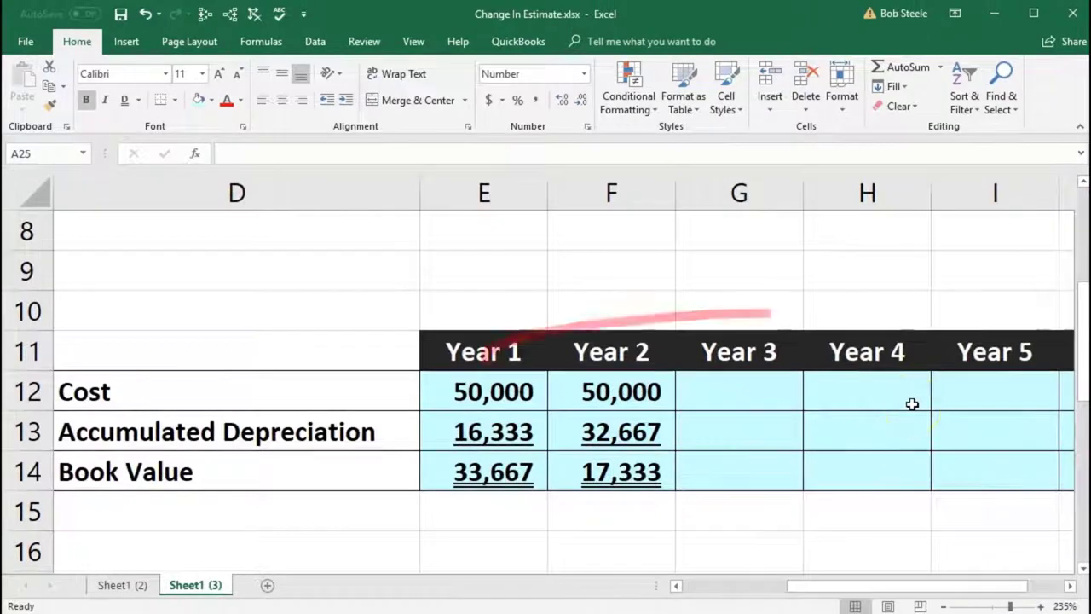
{"action": "left_click_drag", "start_coordinate": [989, 585], "coordinate": [1002, 585]}
{"action": "left_click", "coordinate": [757, 389]}
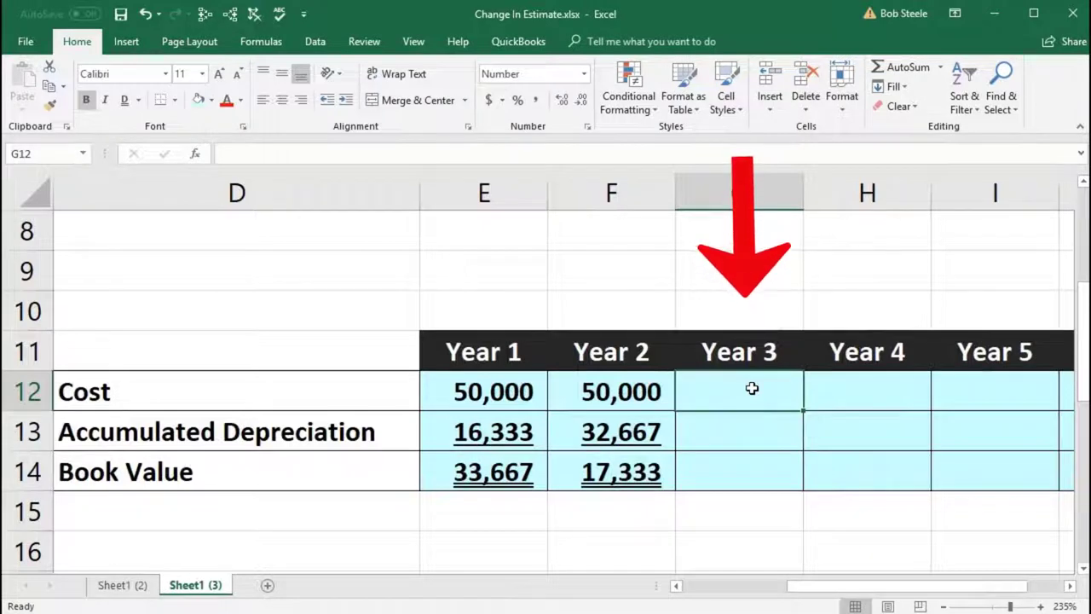
{"action": "type", "text": "="}
{"action": "key", "text": "Left"}
{"action": "key", "text": "Return"}
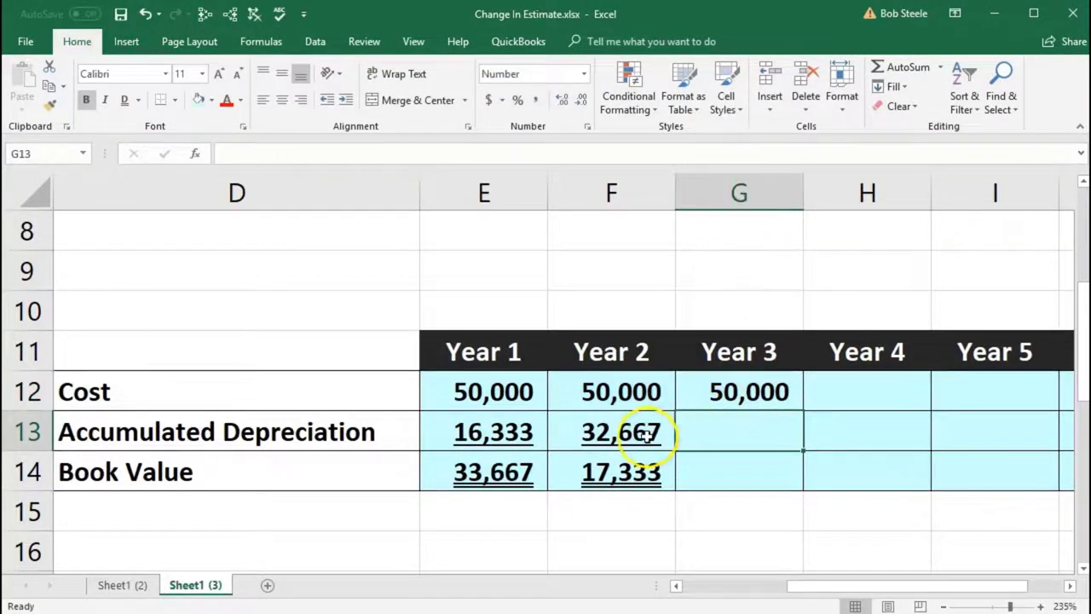
Calculate Year 3 accumulated depreciation in G13 by adding the revised annual depreciation to the Year 2 balance with =F13+B24
{"action": "type", "text": "="}
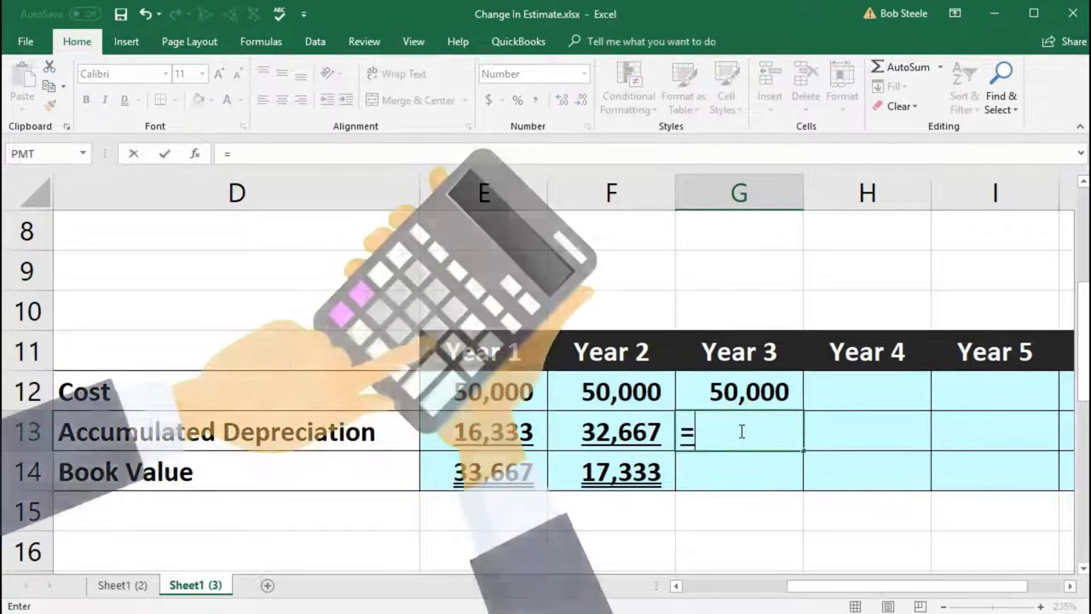
{"action": "left_click", "coordinate": [619, 428]}
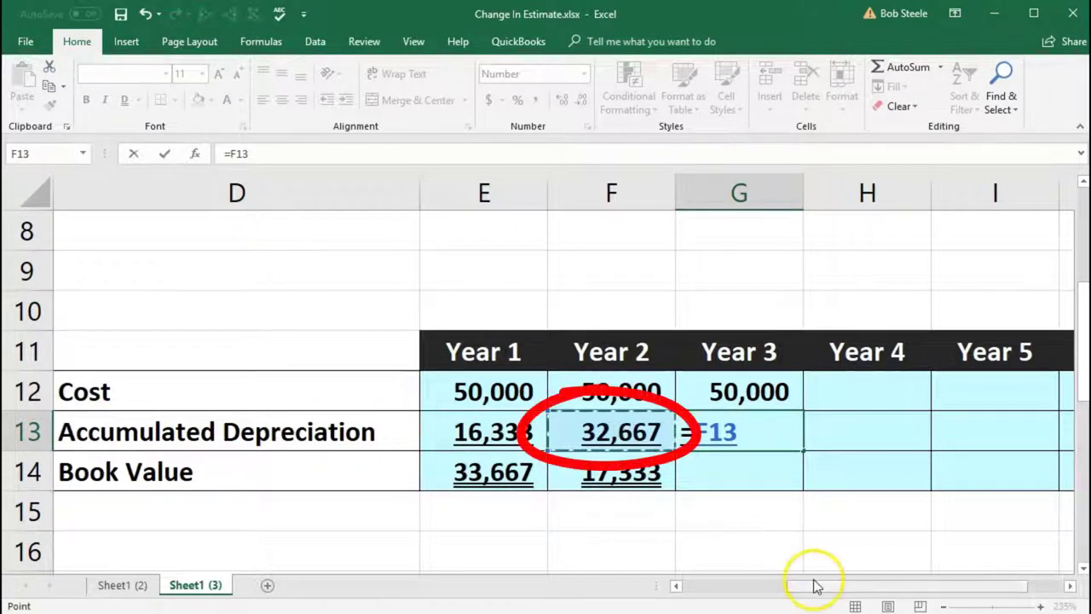
{"action": "left_click_drag", "start_coordinate": [820, 585], "coordinate": [512, 531]}
{"action": "scroll", "coordinate": [503, 527], "scroll_direction": "down", "scroll_amount": 3}
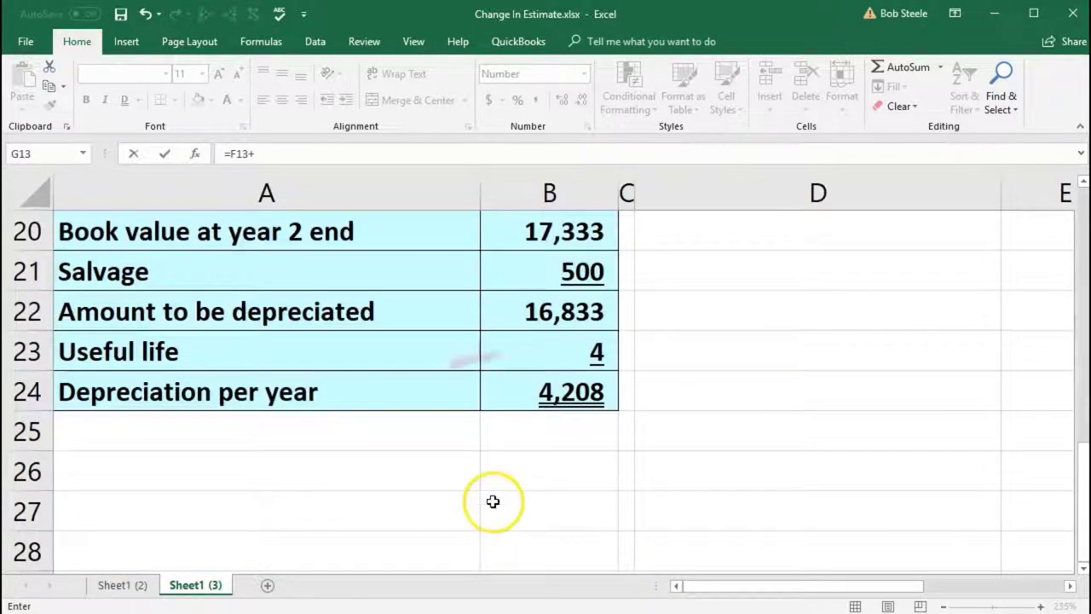
{"action": "left_click", "coordinate": [547, 416]}
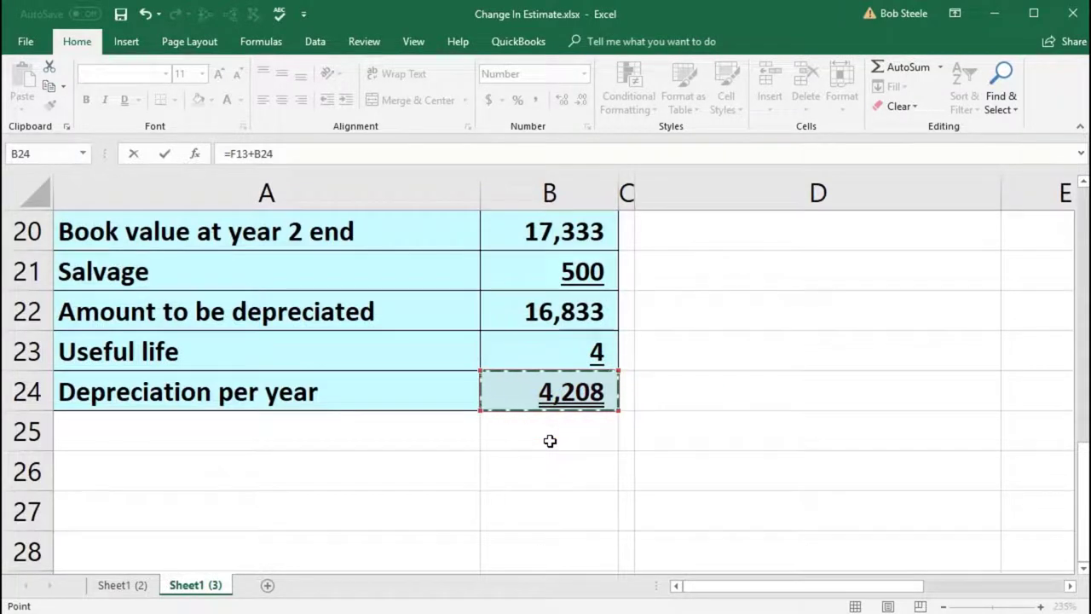
{"action": "key", "text": "Return"}
Calculate the Year 3 book value in G14 as cost less accumulated depreciation with =G12-G13
{"action": "key", "text": "Up"}
{"action": "key", "text": "Up"}
{"action": "key", "text": "Right"}
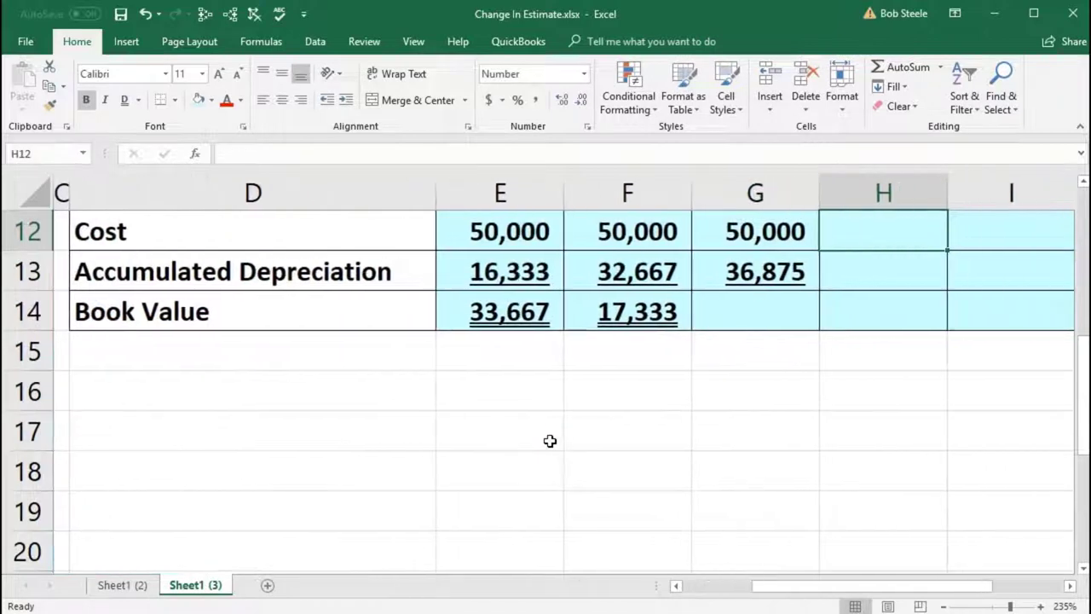
{"action": "scroll", "coordinate": [550, 441], "scroll_direction": "up", "scroll_amount": 1}
{"action": "key", "text": "Down"}
{"action": "key", "text": "Down"}
{"action": "key", "text": "Left"}
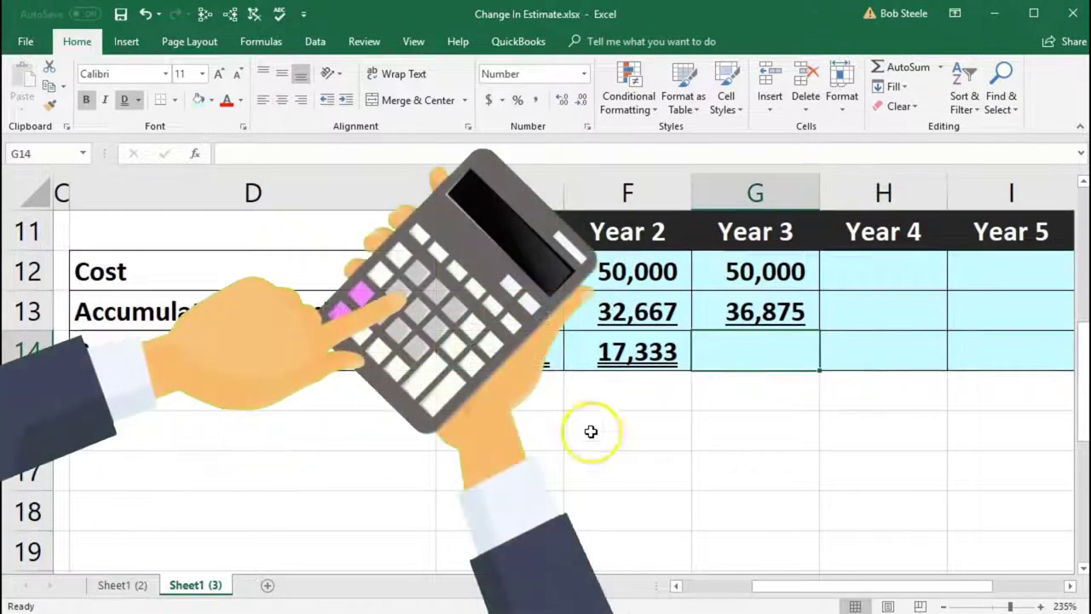
{"action": "type", "text": "="}
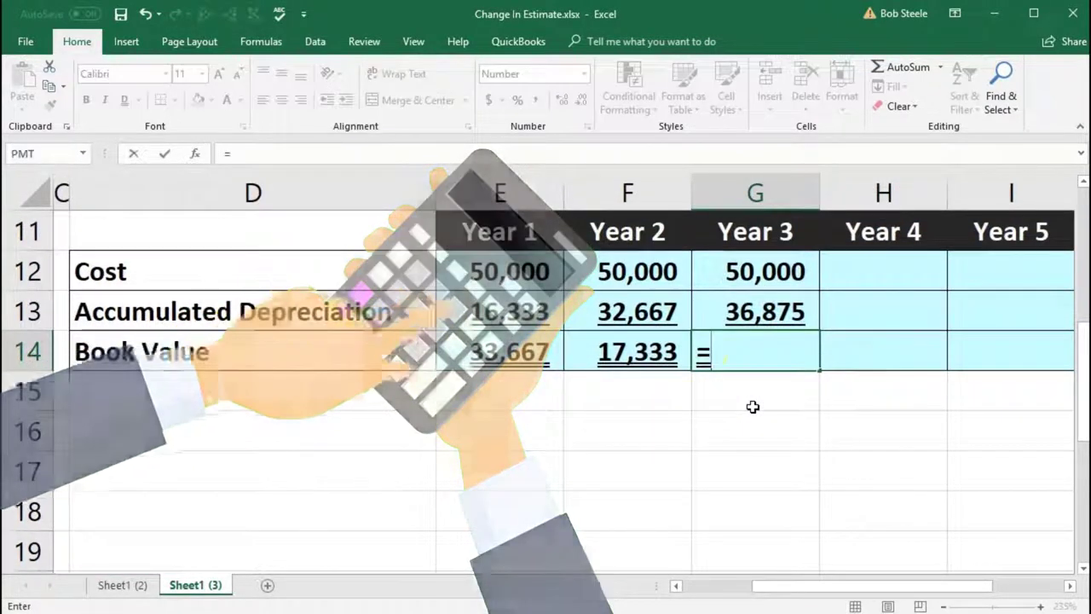
{"action": "left_click", "coordinate": [753, 269]}
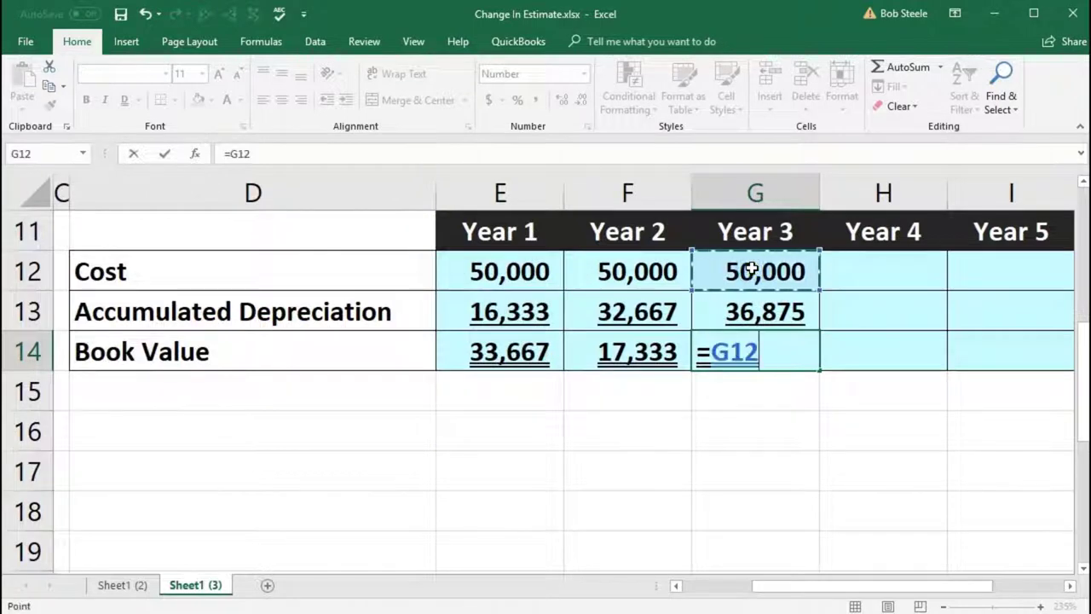
{"action": "type", "text": "-"}
{"action": "left_click", "coordinate": [745, 309]}
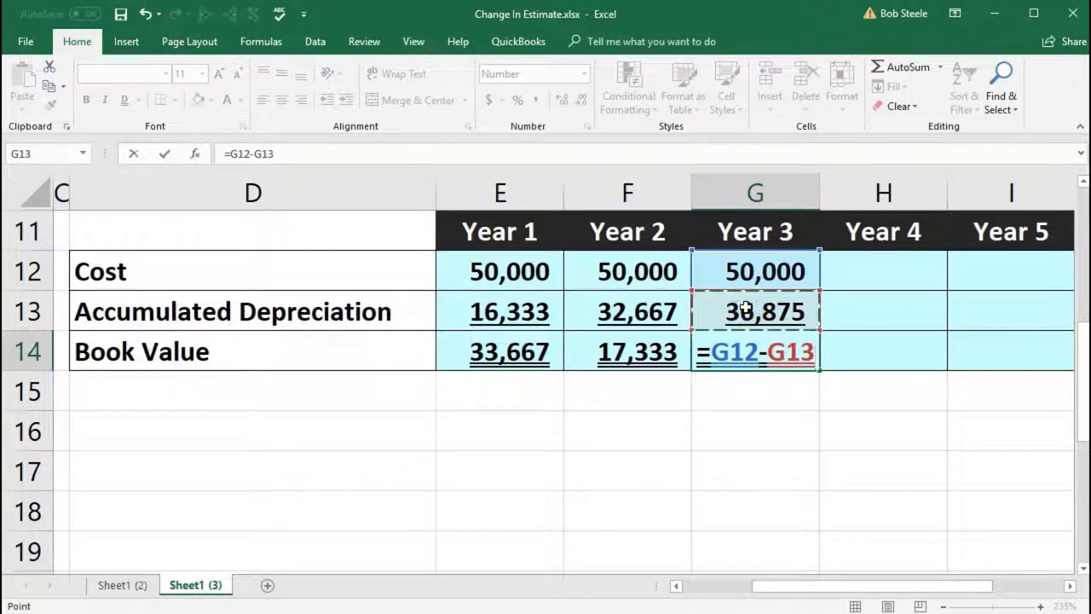
{"action": "key", "text": "Return"}
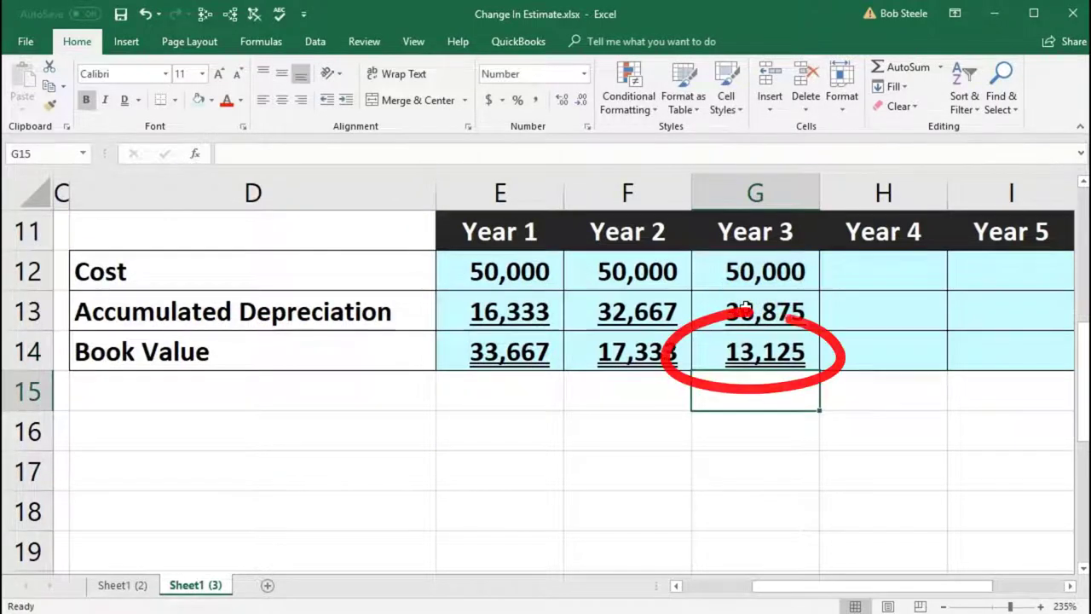
Carry the asset cost into Year 4 by referencing the Year 3 cost cell G12 in H12
{"action": "key", "text": "Right"}
{"action": "key", "text": "Up"}
{"action": "key", "text": "Up"}
{"action": "key", "text": "Up"}
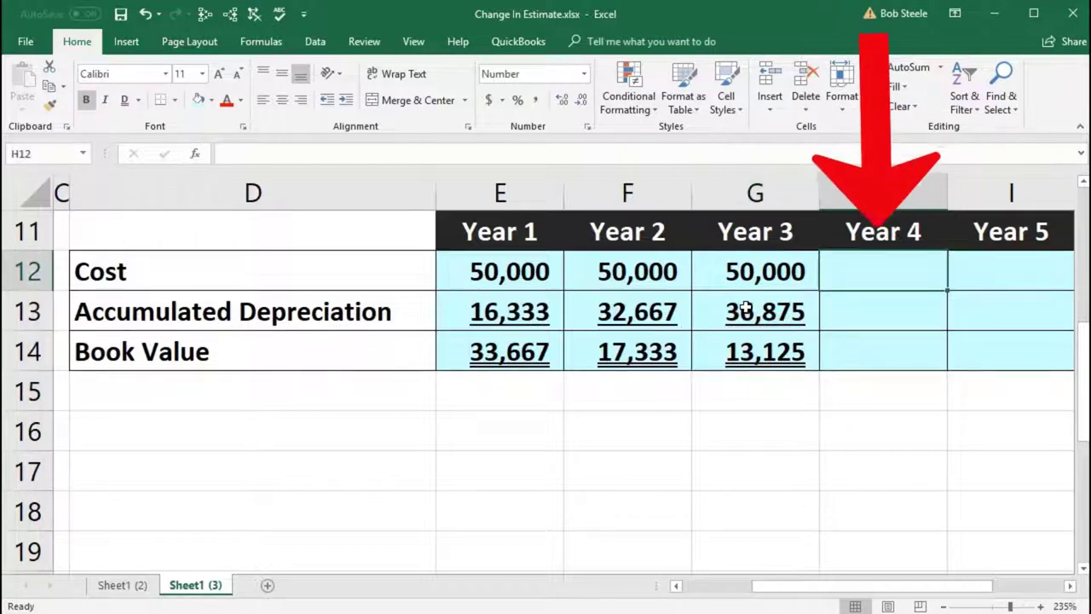
{"action": "type", "text": "="}
{"action": "key", "text": "Left"}
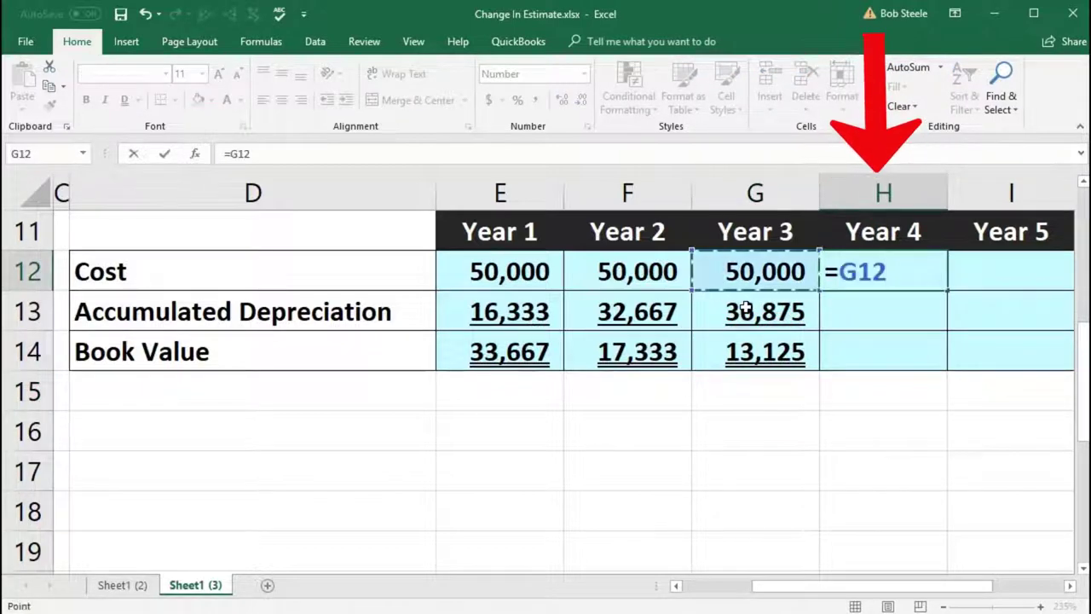
{"action": "key", "text": "Return"}
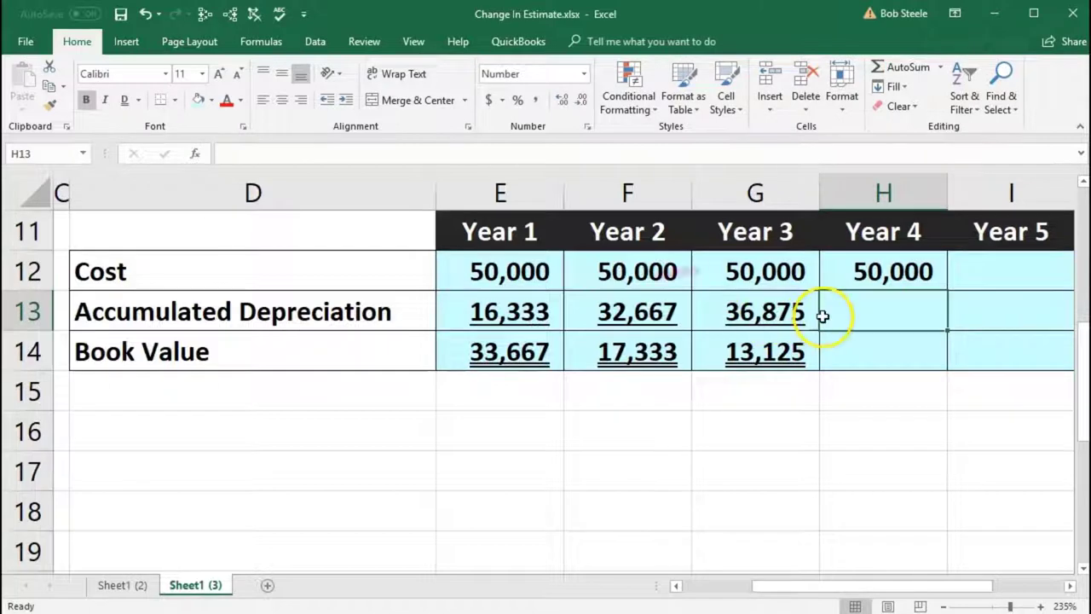
Make the annual depreciation reference absolute in the Year 3 accumulated depreciation formula in G13, giving =F13+$B$24
{"action": "left_click", "coordinate": [795, 308]}
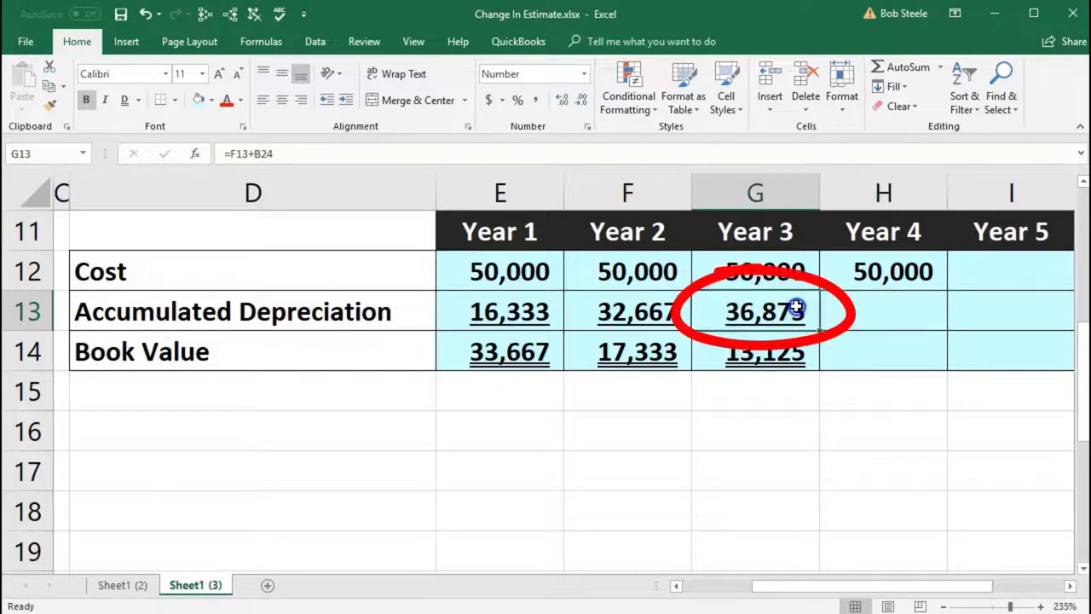
{"action": "double_click", "coordinate": [748, 311]}
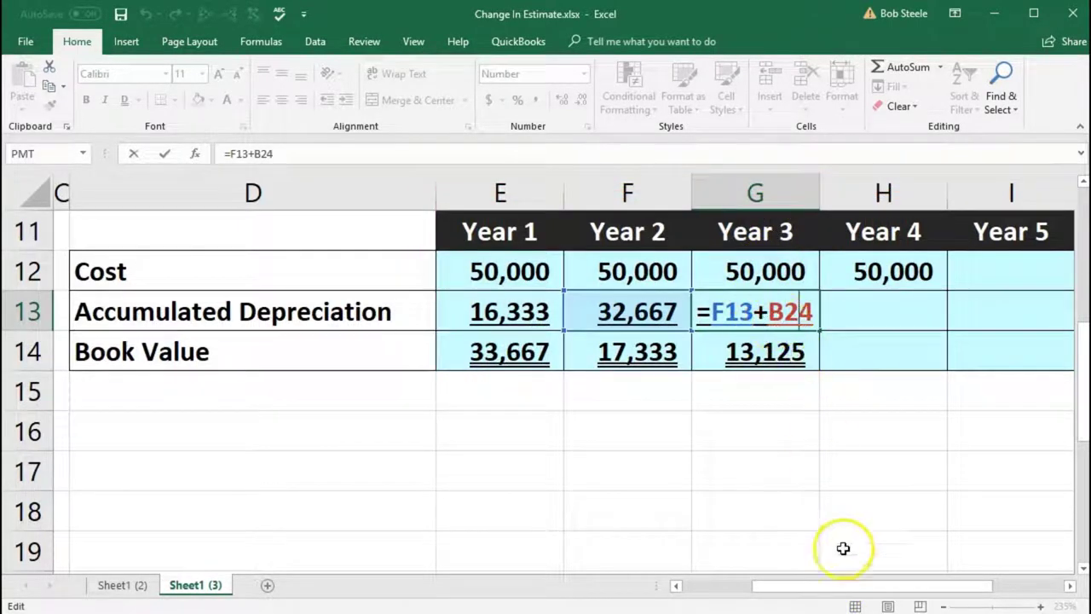
{"action": "left_click_drag", "start_coordinate": [841, 586], "coordinate": [772, 586]}
{"action": "scroll", "coordinate": [639, 504], "scroll_direction": "down", "scroll_amount": 3}
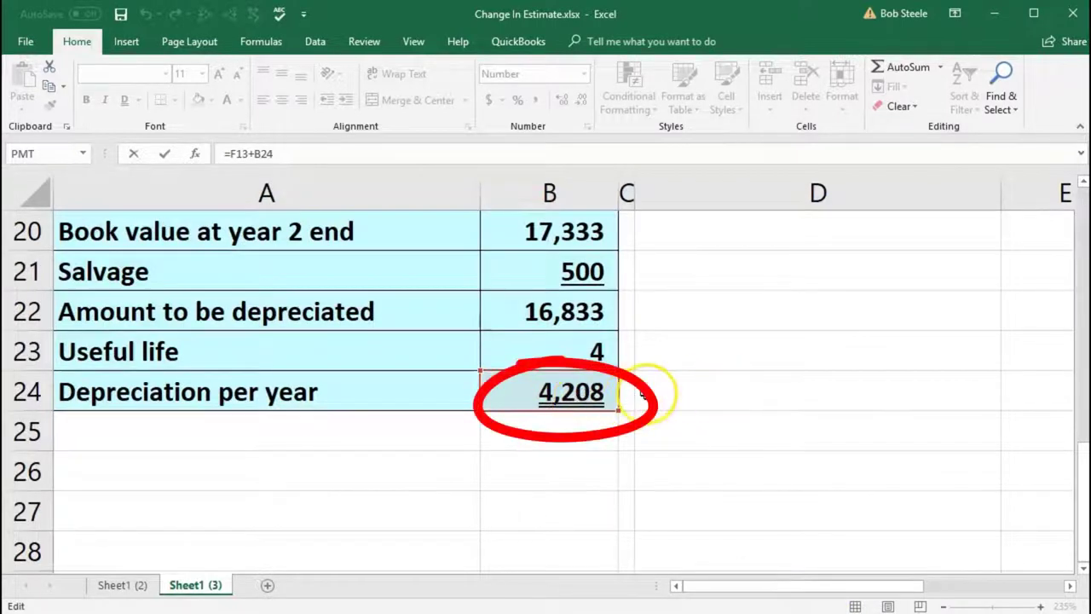
{"action": "left_click_drag", "start_coordinate": [803, 586], "coordinate": [845, 584]}
{"action": "scroll", "coordinate": [861, 516], "scroll_direction": "up", "scroll_amount": 4}
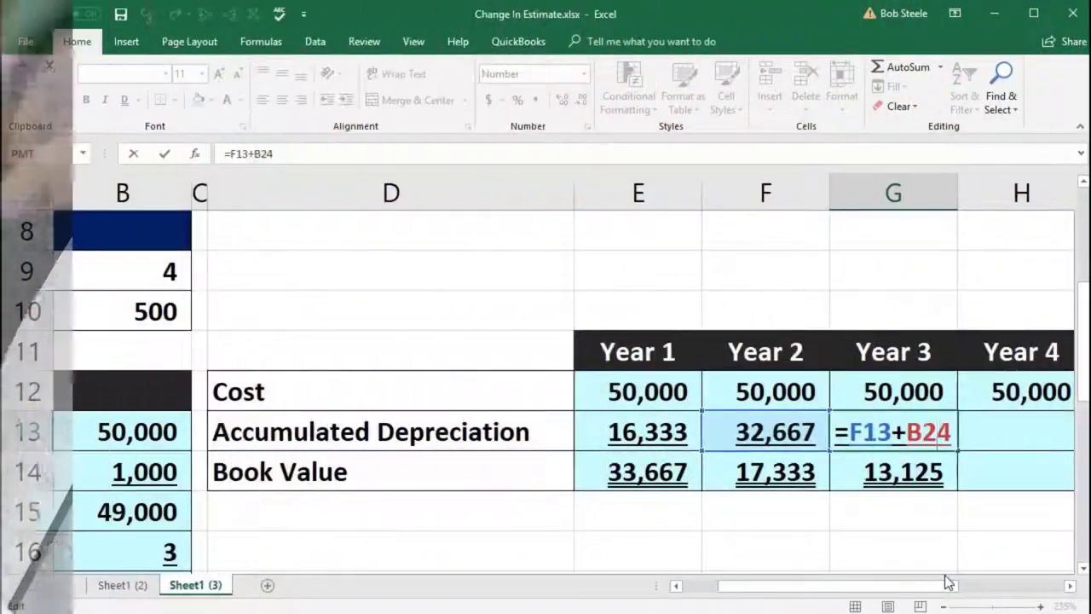
{"action": "key", "text": "F4"}
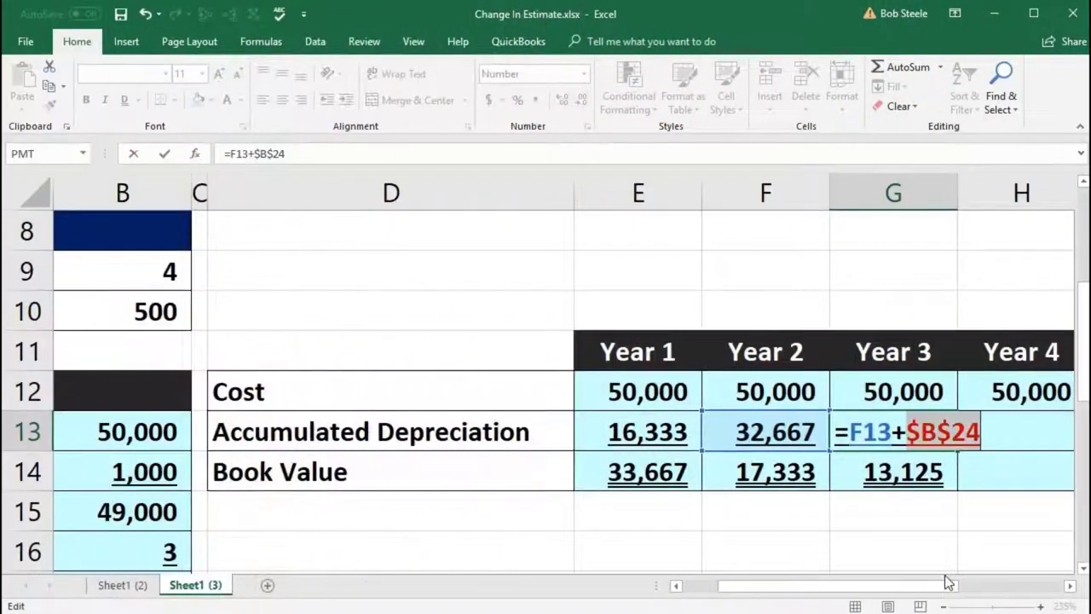
{"action": "left_click", "coordinate": [1070, 588]}
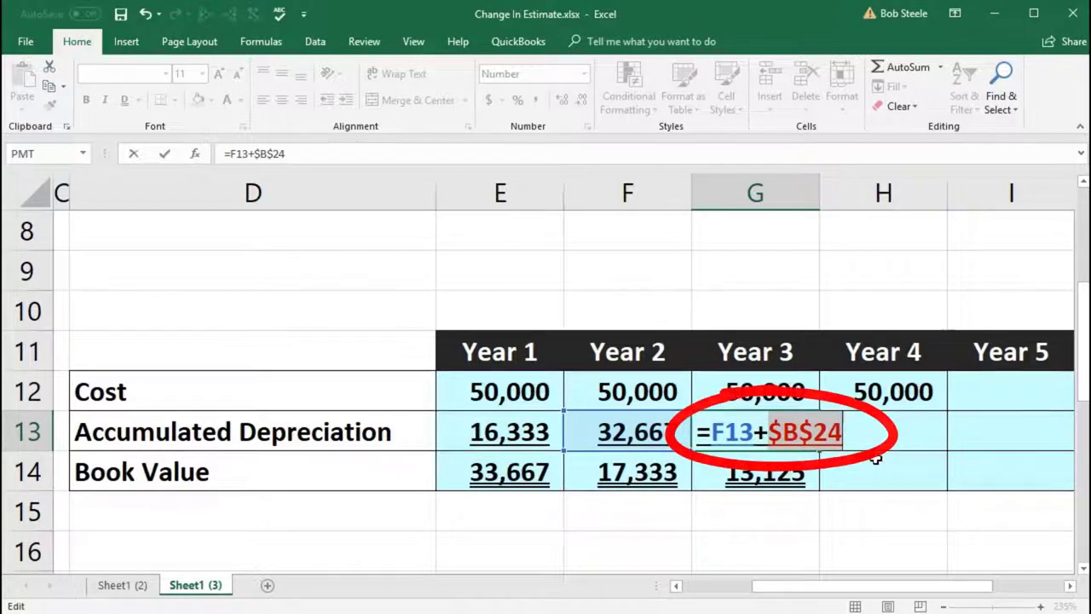
{"action": "key", "text": "Return"}
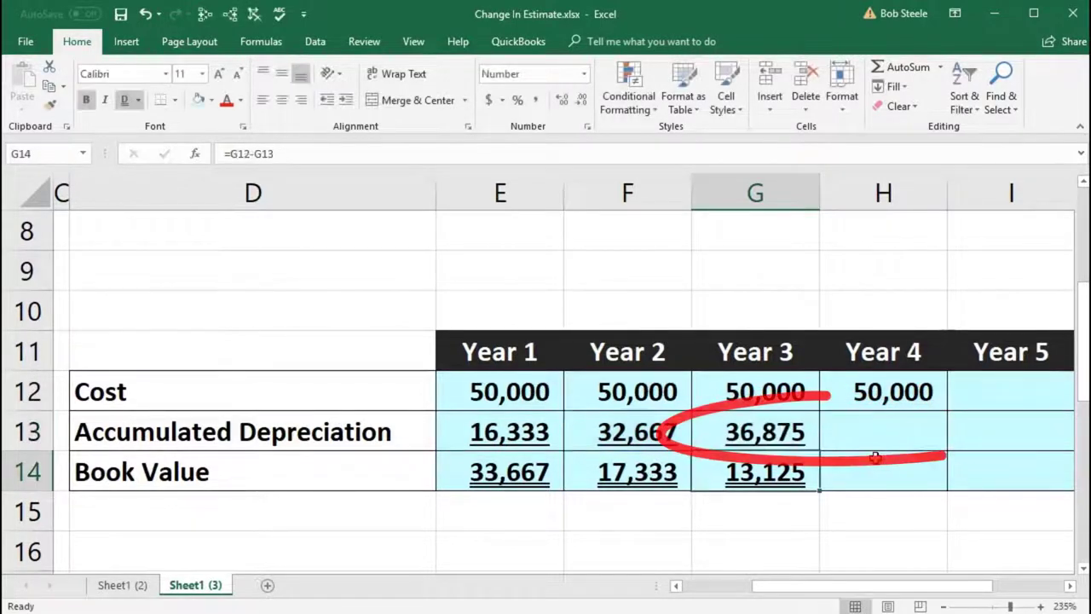
Fill the accumulated depreciation formula from G13 across to H13 and check which cells the copied formula references
{"action": "left_click", "coordinate": [804, 439]}
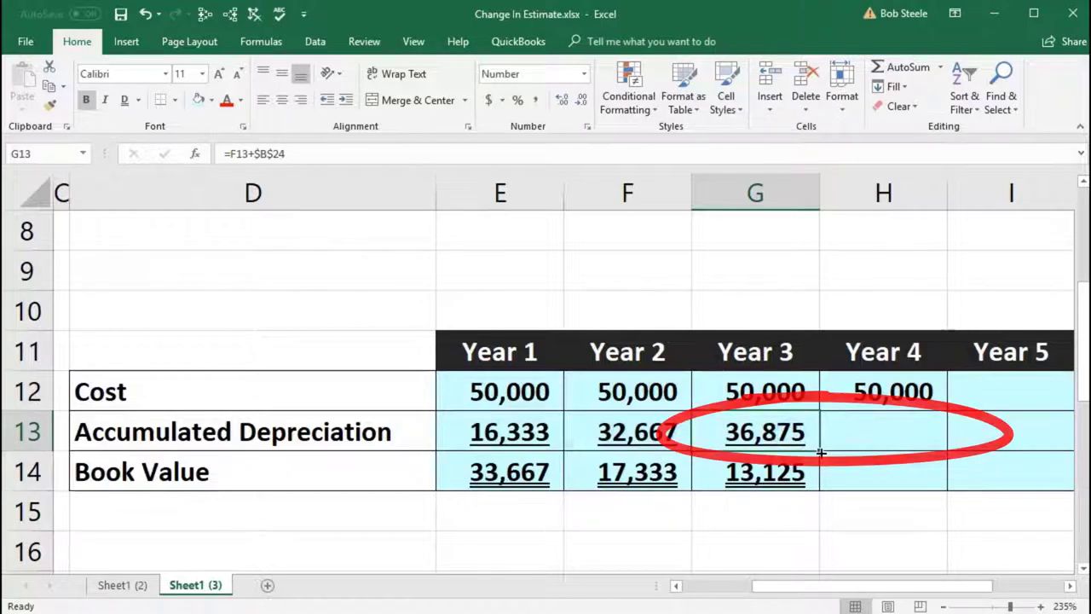
{"action": "left_click_drag", "start_coordinate": [892, 457], "coordinate": [892, 458]}
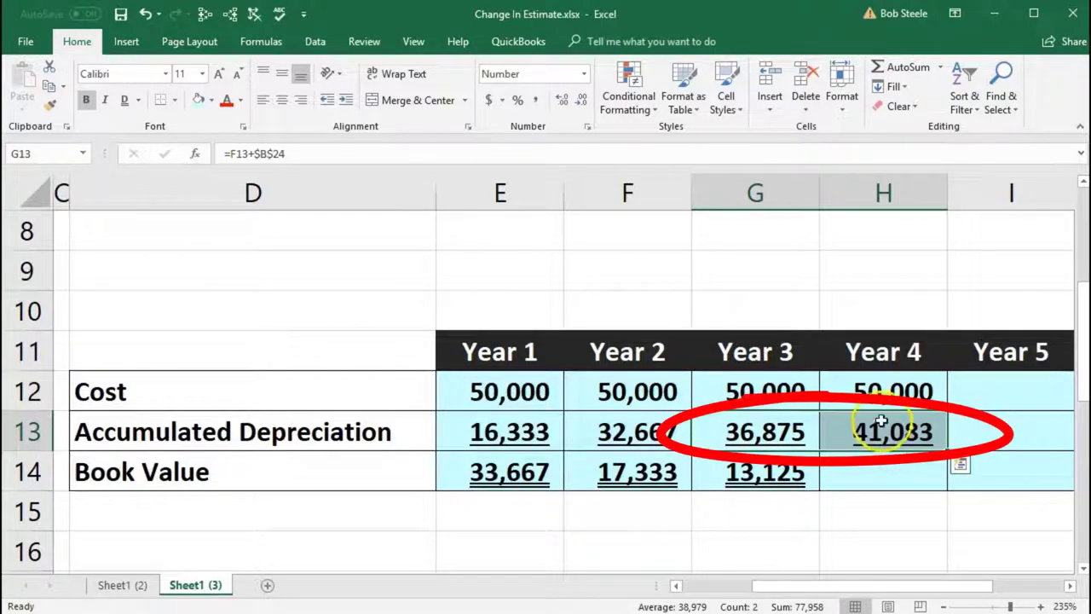
{"action": "double_click", "coordinate": [880, 421]}
{"action": "left_click_drag", "start_coordinate": [933, 584], "coordinate": [884, 585]}
{"action": "scroll", "coordinate": [813, 534], "scroll_direction": "down", "scroll_amount": 1}
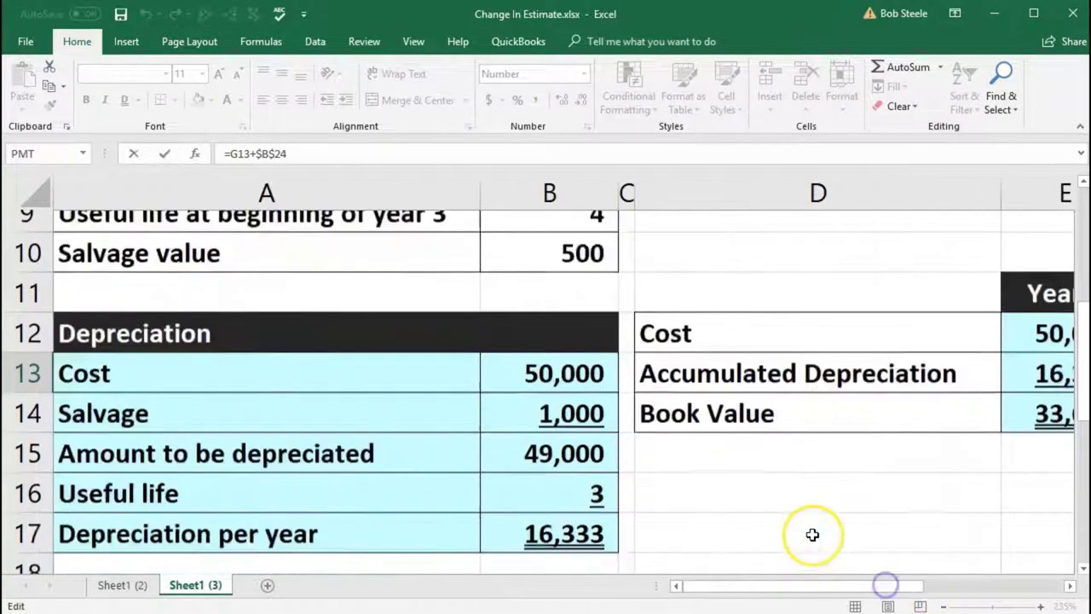
{"action": "scroll", "coordinate": [812, 534], "scroll_direction": "down", "scroll_amount": 3}
{"action": "key", "text": "Return"}
{"action": "scroll", "coordinate": [813, 534], "scroll_direction": "up", "scroll_amount": 2}
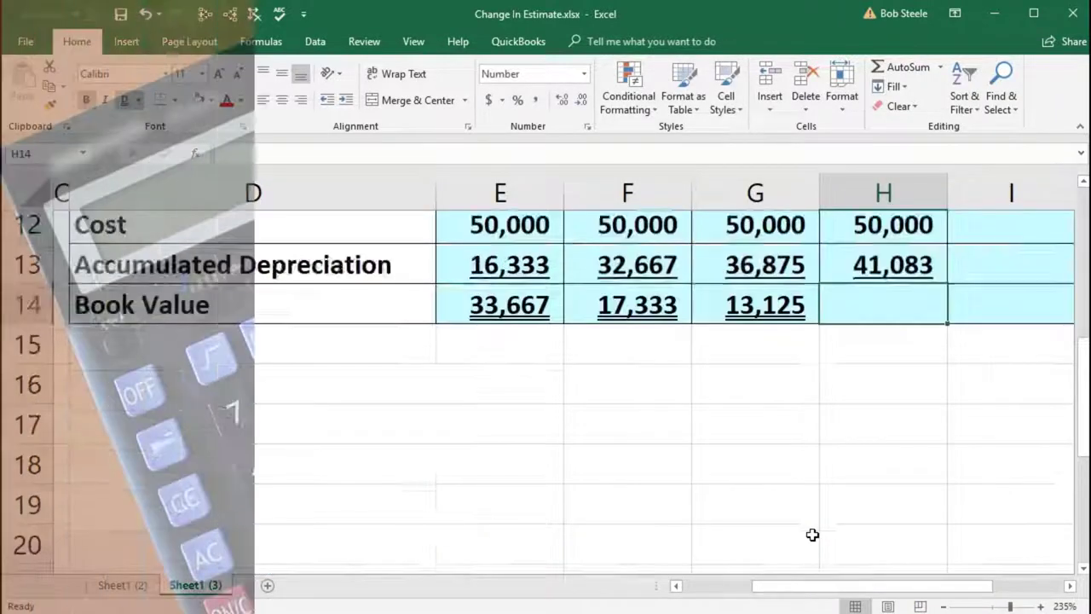
Clear the copied Year 4 accumulated depreciation formula from H13
{"action": "key", "text": "Right"}
{"action": "key", "text": "Right"}
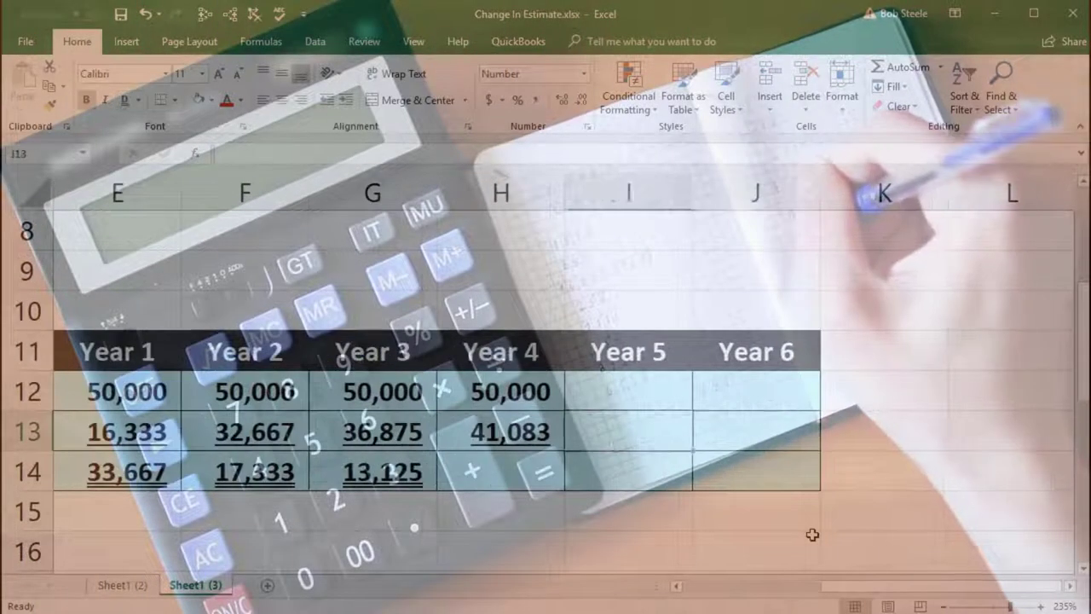
{"action": "key", "text": "Left"}
{"action": "key", "text": "Left"}
{"action": "key", "text": "Up"}
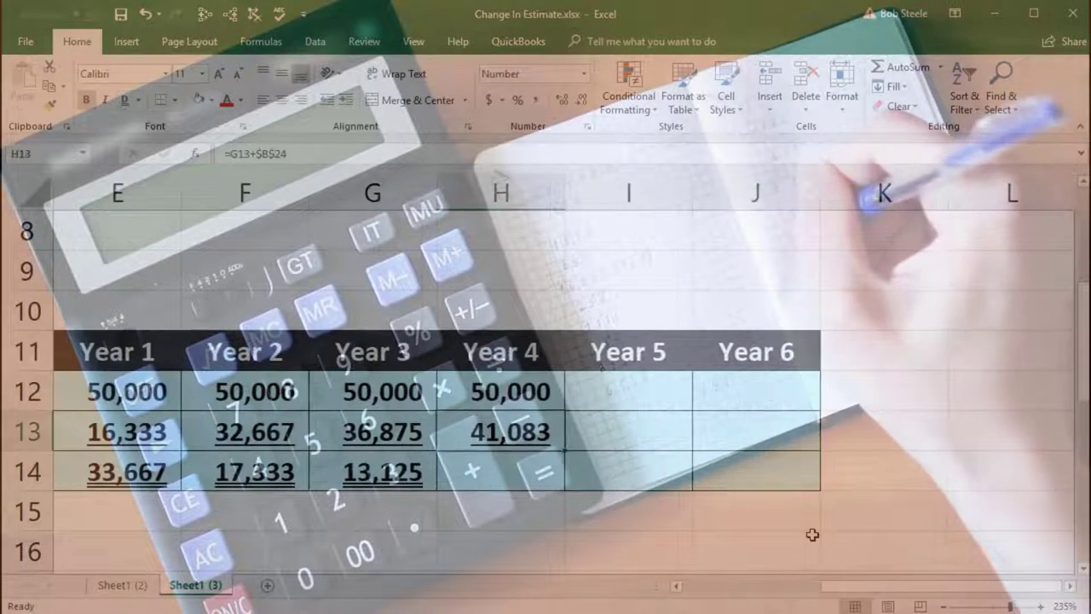
{"action": "key", "text": "Delete"}
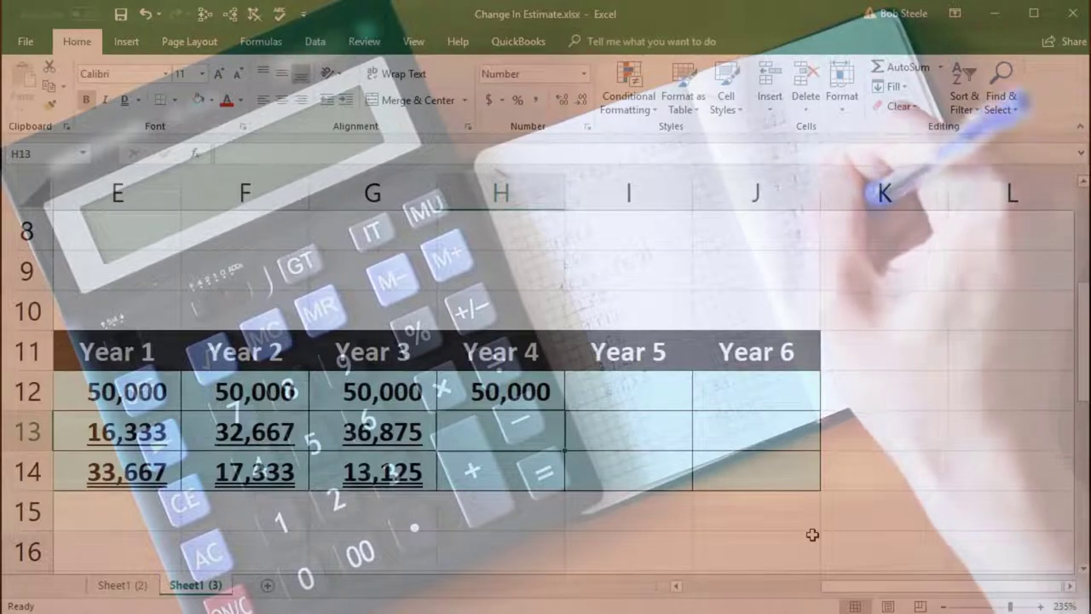
Calculate Year 4 accumulated depreciation in H13 by adding the revised yearly depreciation to the Year 3 balance, using =G13+B24
{"action": "type", "text": "="}
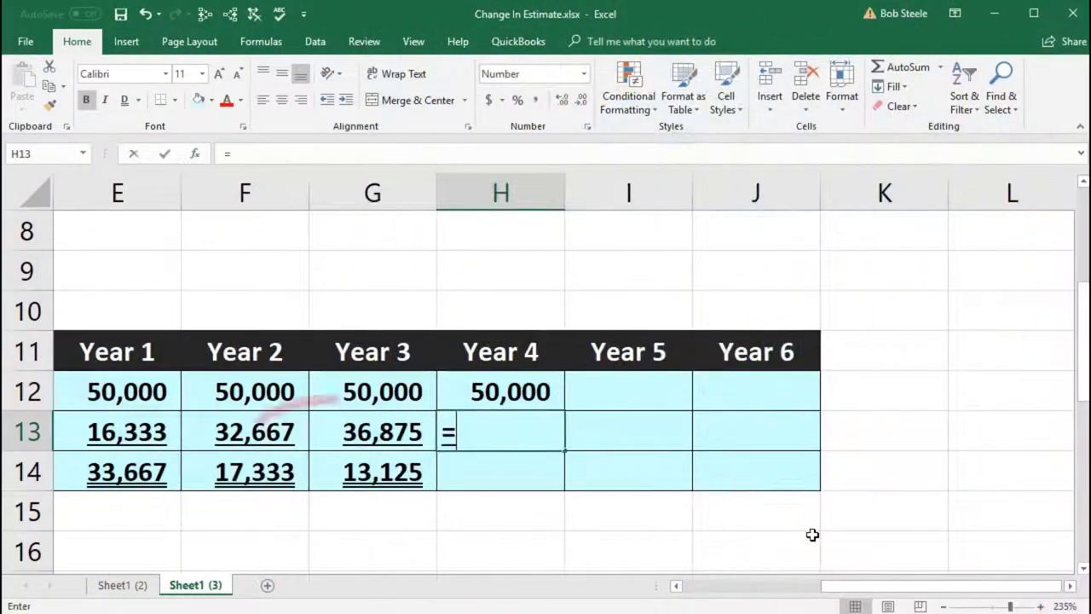
{"action": "left_click", "coordinate": [393, 432]}
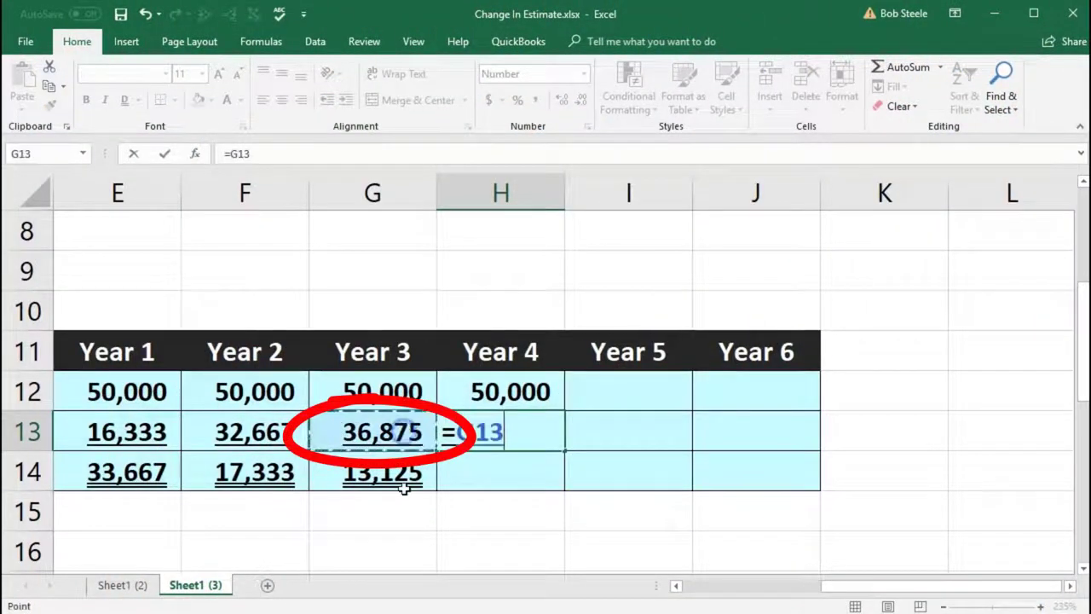
{"action": "type", "text": "+"}
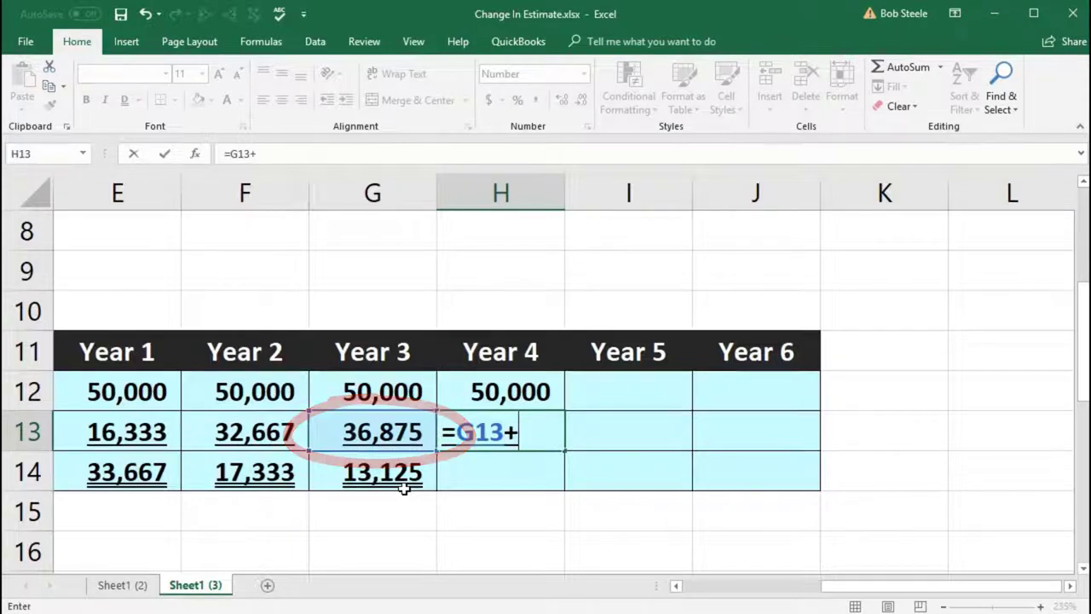
{"action": "key", "text": "Down"}
{"action": "key", "text": "Down"}
{"action": "key", "text": "Down"}
{"action": "key", "text": "Down"}
{"action": "key", "text": "Left"}
{"action": "key", "text": "Left"}
{"action": "key", "text": "Left"}
{"action": "key", "text": "Left"}
{"action": "key", "text": "Left"}
{"action": "key", "text": "Left"}
{"action": "key", "text": "Left"}
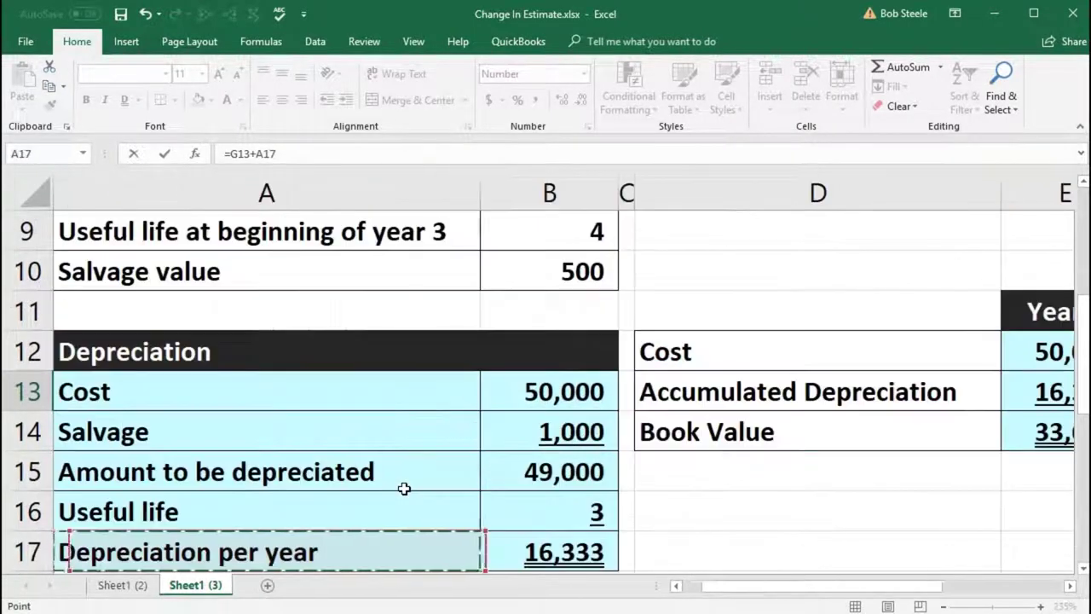
{"action": "key", "text": "Down"}
{"action": "key", "text": "Down"}
{"action": "key", "text": "Right"}
{"action": "key", "text": "Down"}
{"action": "key", "text": "Down"}
{"action": "key", "text": "Down"}
{"action": "key", "text": "Down"}
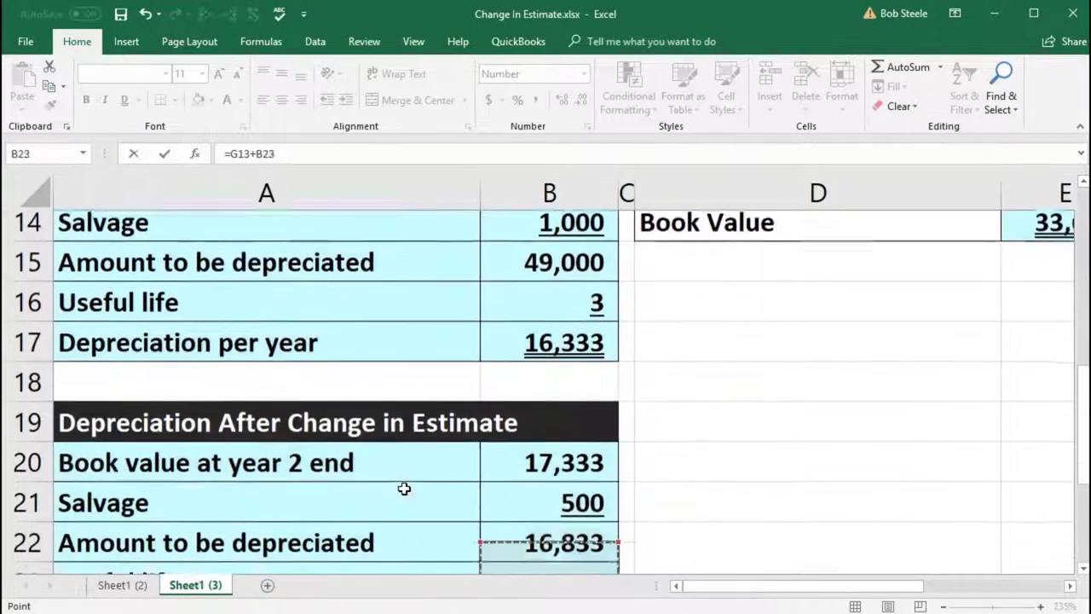
{"action": "key", "text": "Down"}
{"action": "key", "text": "Down"}
{"action": "key", "text": "Down"}
{"action": "key", "text": "Up"}
{"action": "key", "text": "Up"}
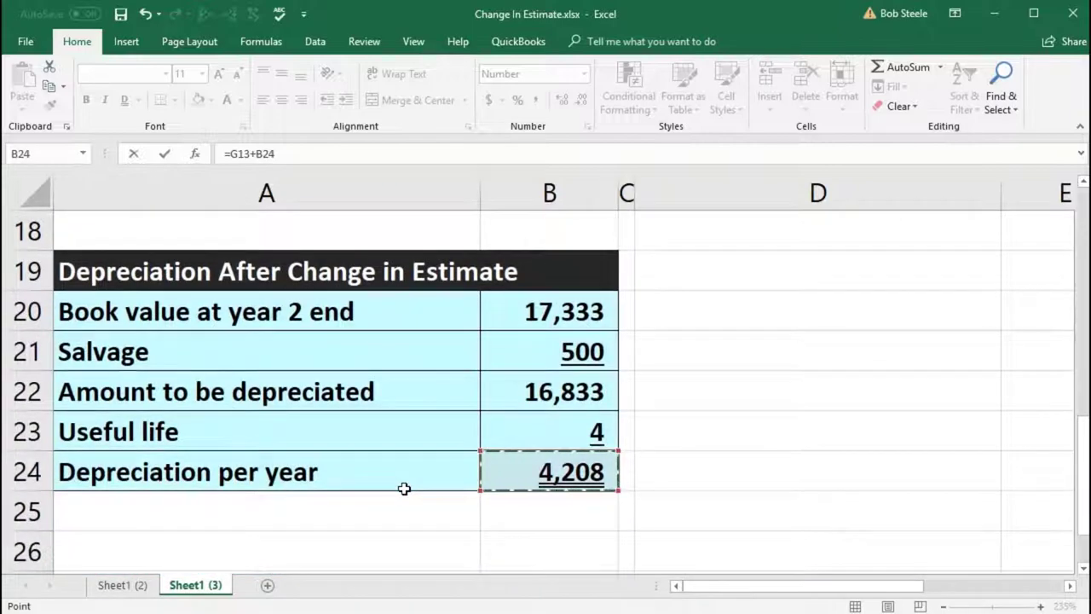
{"action": "key", "text": "Return"}
Calculate the Year 4 book value in H14 as cost less accumulated depreciation, using =H12-H13
{"action": "key", "text": "Up"}
{"action": "key", "text": "Up"}
{"action": "key", "text": "Up"}
{"action": "key", "text": "Up"}
{"action": "key", "text": "Right"}
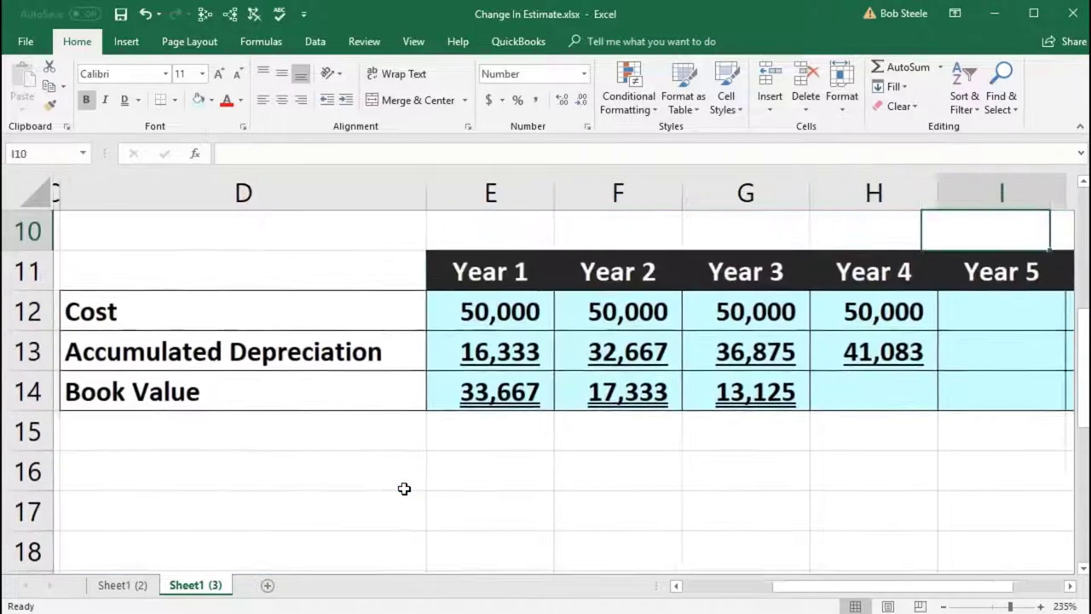
{"action": "key", "text": "Down"}
{"action": "key", "text": "Down"}
{"action": "key", "text": "Down"}
{"action": "key", "text": "Down"}
{"action": "key", "text": "Left"}
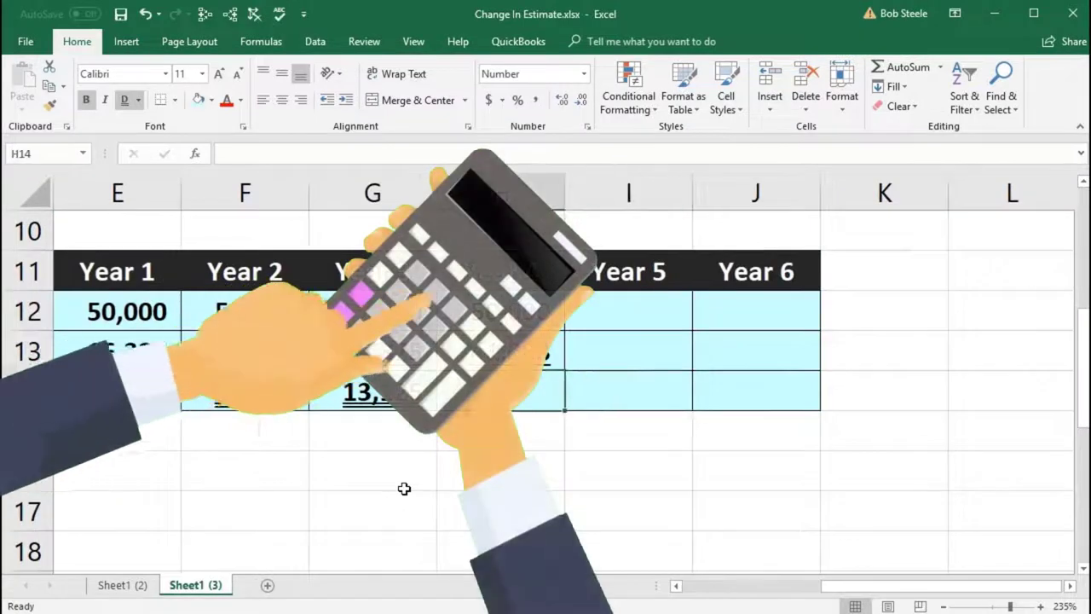
{"action": "type", "text": "="}
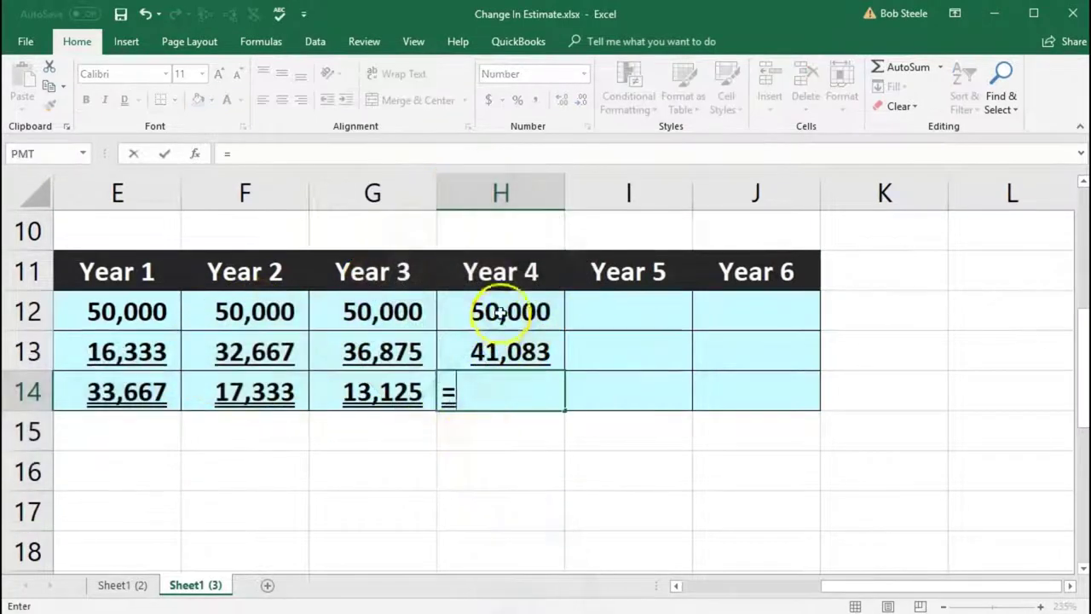
{"action": "left_click", "coordinate": [501, 311]}
{"action": "type", "text": "-"}
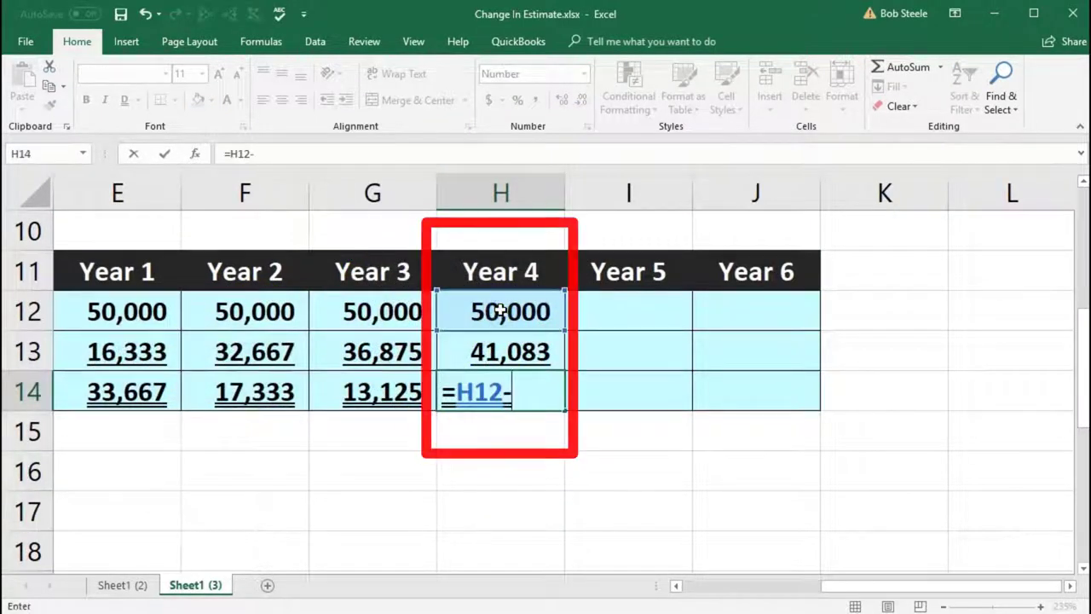
{"action": "left_click", "coordinate": [508, 339]}
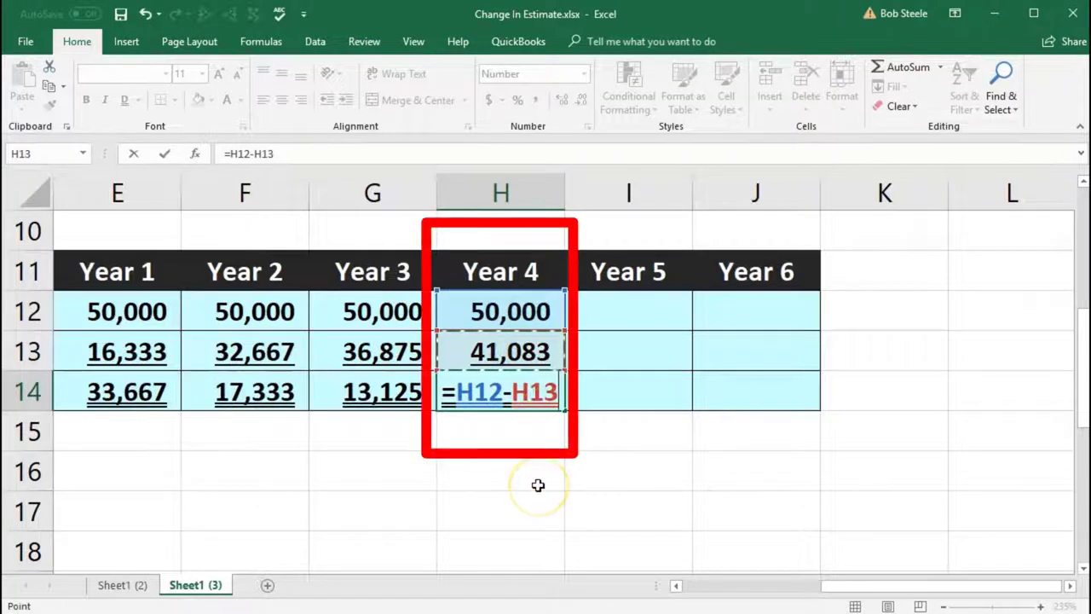
{"action": "key", "text": "Return"}
{"action": "key", "text": "Up"}
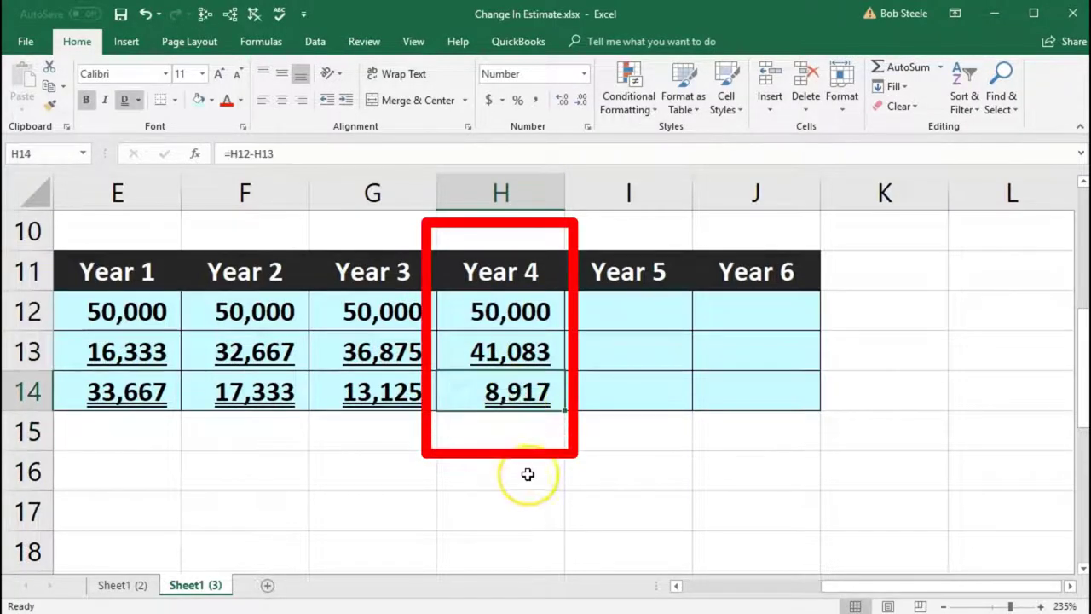
Carry the asset cost into Year 5 by referencing the Year 4 cost cell H12 in I12
{"action": "left_click", "coordinate": [618, 314]}
{"action": "type", "text": "="}
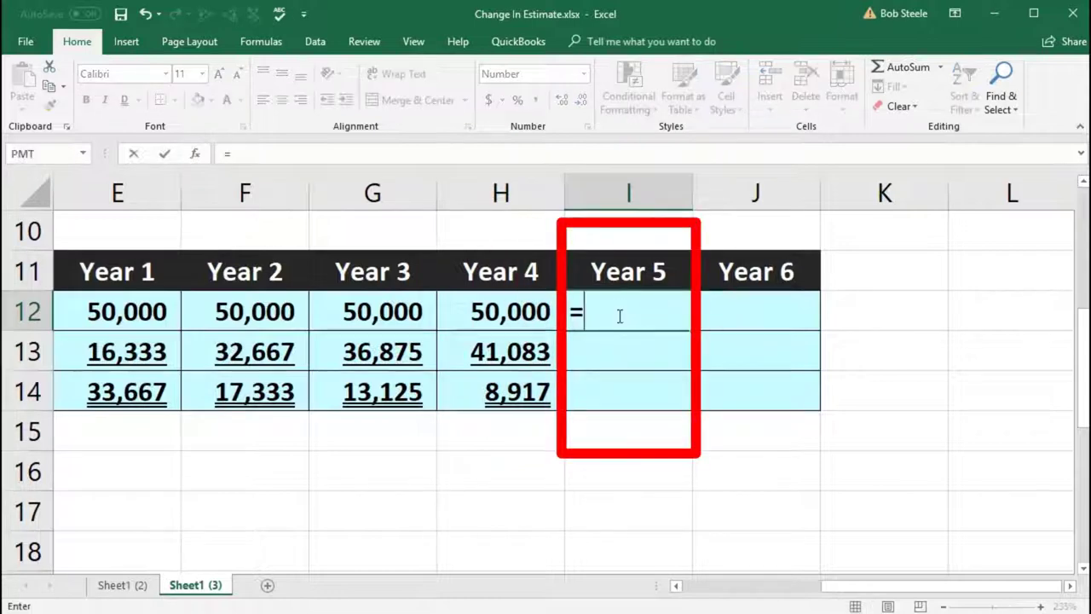
{"action": "key", "text": "Left"}
{"action": "key", "text": "Return"}
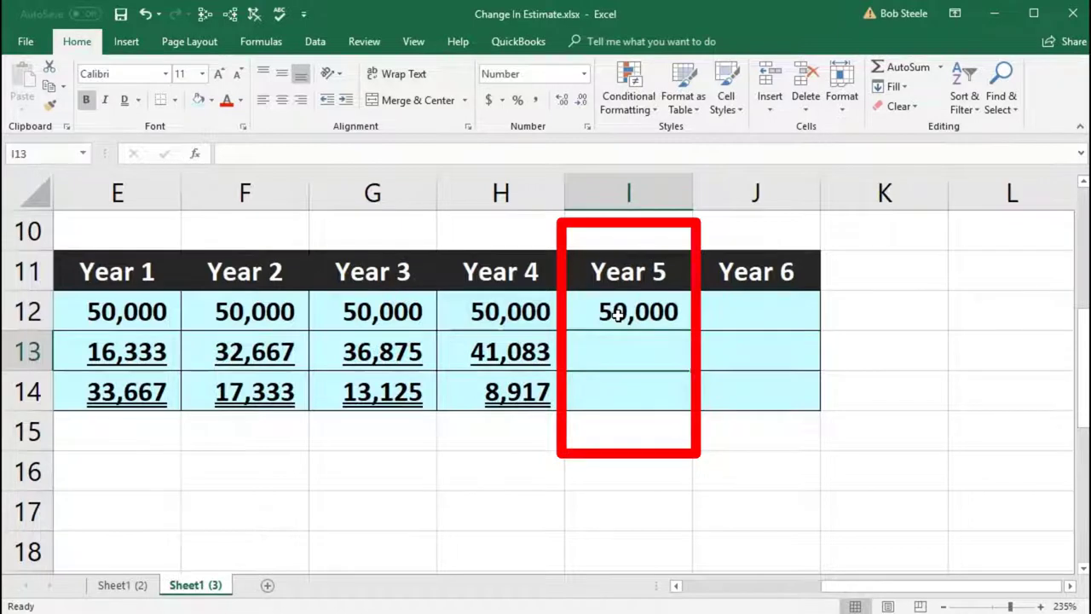
Calculate Year 5 accumulated depreciation in I13 by adding the revised yearly depreciation to the Year 4 balance, using =H13+B24
{"action": "type", "text": "=H13"}
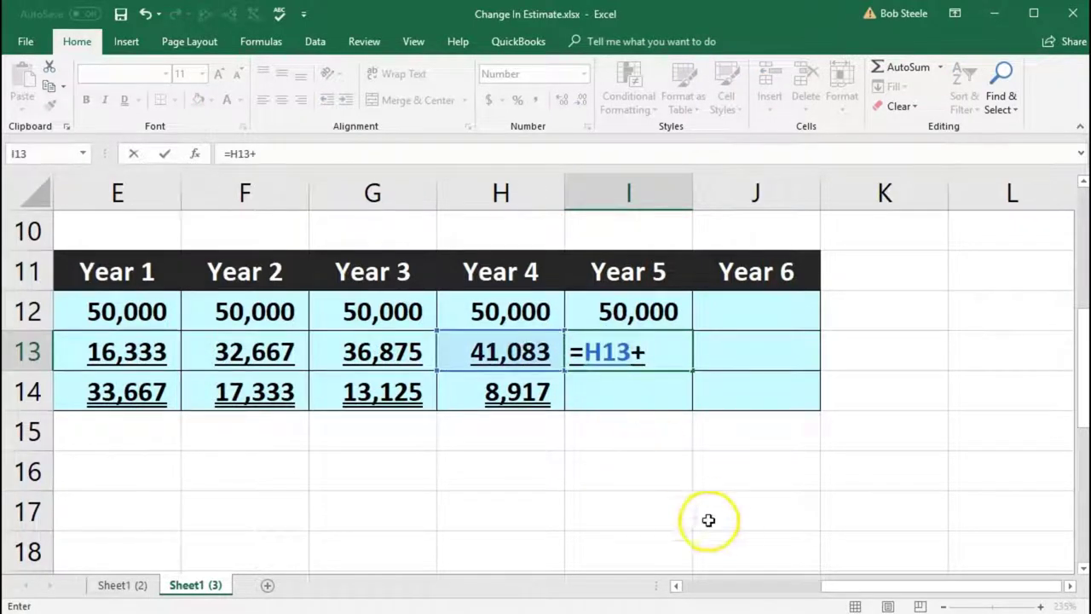
{"action": "type", "text": "+"}
{"action": "left_click_drag", "start_coordinate": [838, 592], "coordinate": [721, 587]}
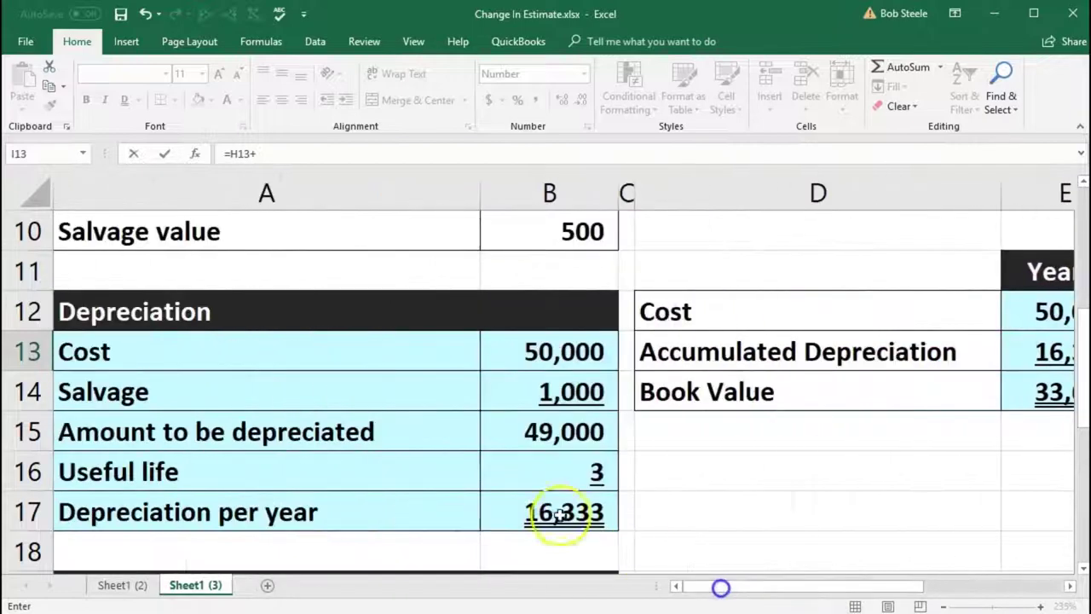
{"action": "scroll", "coordinate": [502, 492], "scroll_direction": "down", "scroll_amount": 2}
{"action": "scroll", "coordinate": [501, 491], "scroll_direction": "down", "scroll_amount": 2}
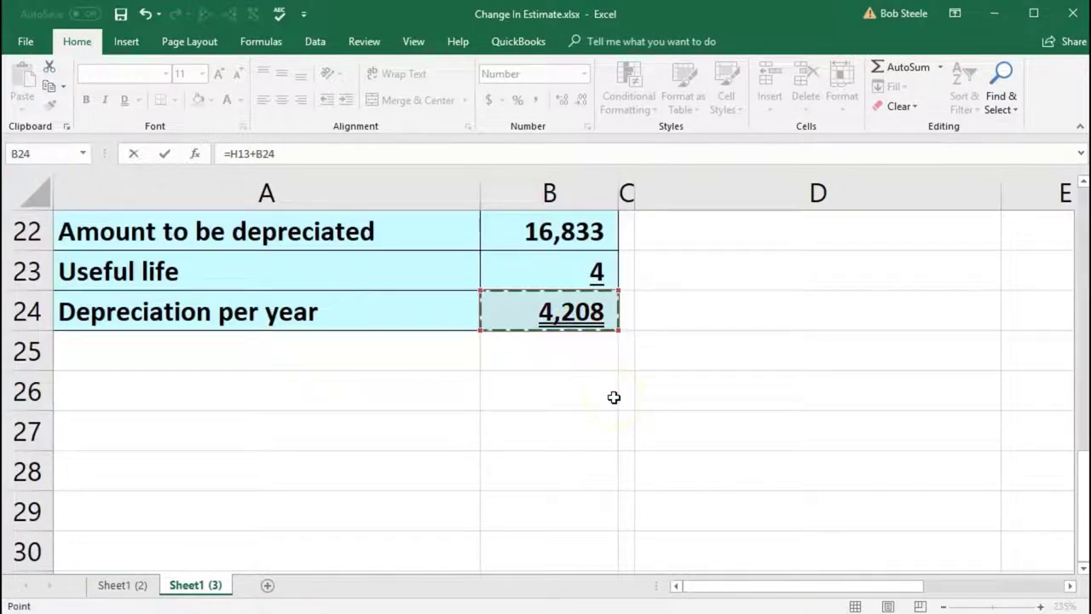
{"action": "key", "text": "Return"}
Calculate the Year 5 book value in I14 as cost less accumulated depreciation, using =I12-I13
{"action": "key", "text": "Up"}
{"action": "key", "text": "Up"}
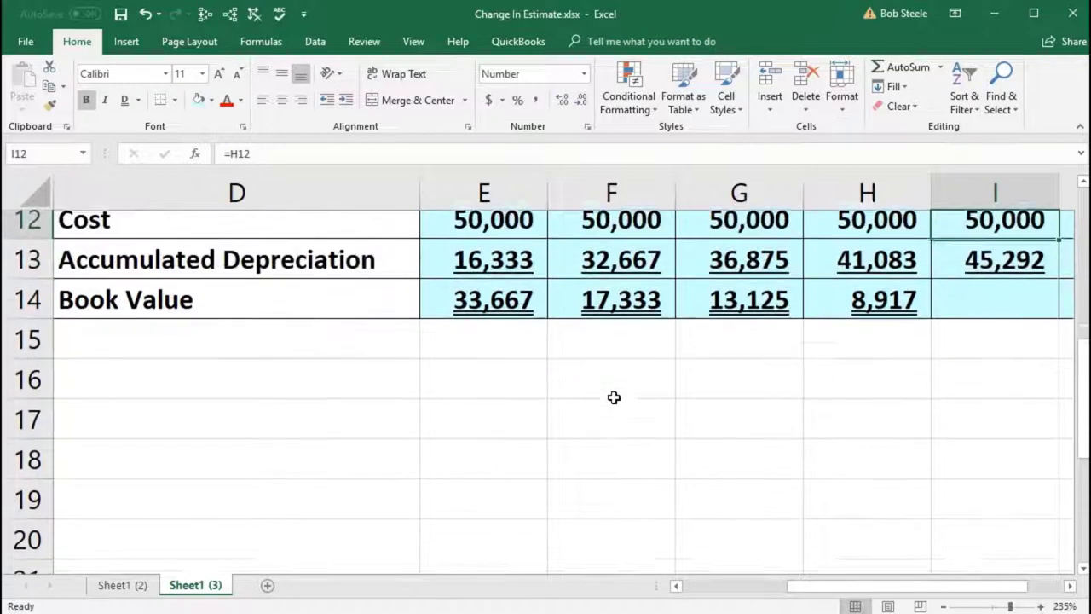
{"action": "key", "text": "Right"}
{"action": "key", "text": "Up"}
{"action": "key", "text": "Up"}
{"action": "key", "text": "Right"}
{"action": "key", "text": "Down"}
{"action": "key", "text": "Down"}
{"action": "key", "text": "Left"}
{"action": "key", "text": "Down"}
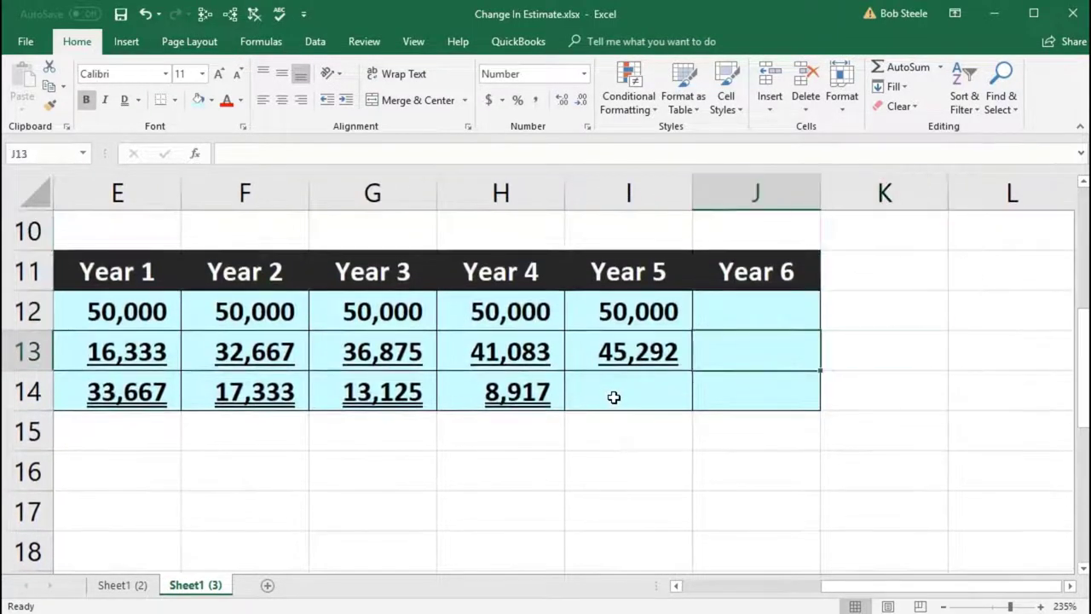
{"action": "key", "text": "Left"}
{"action": "key", "text": "Down"}
{"action": "type", "text": "=I12"}
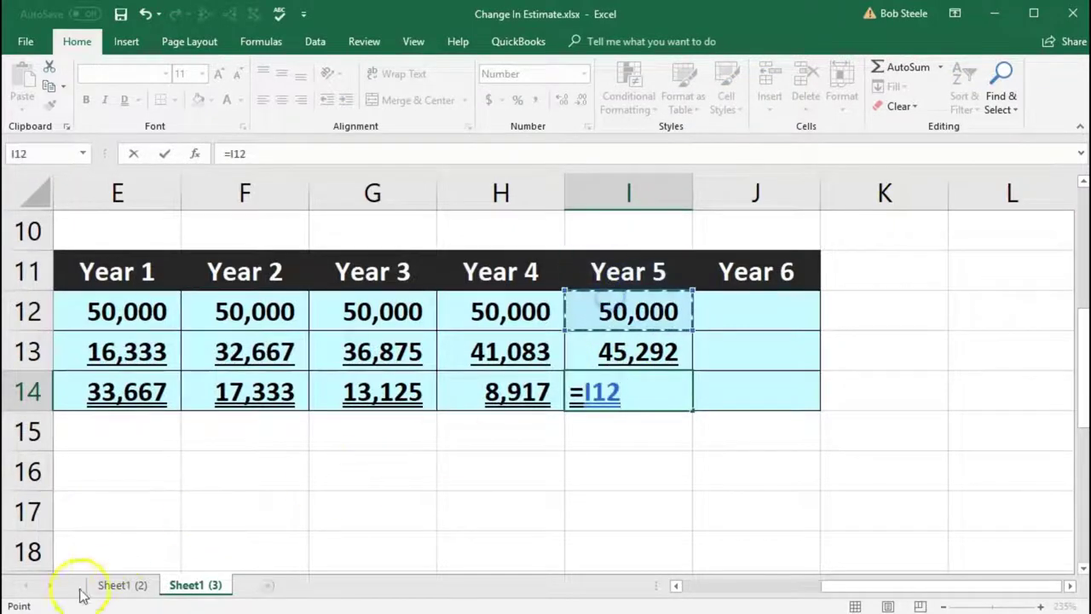
{"action": "type", "text": "-"}
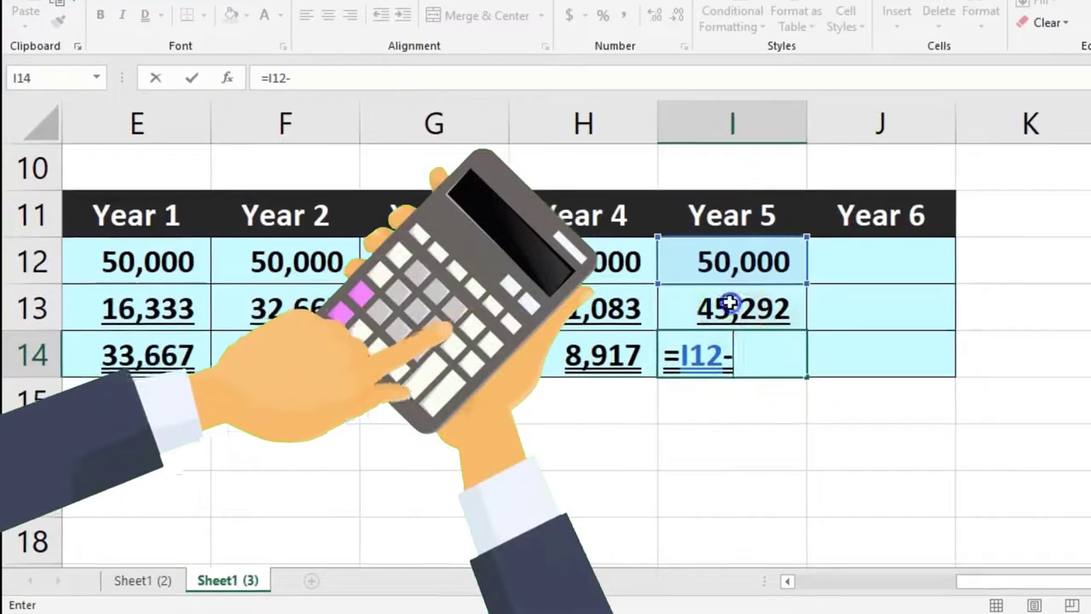
{"action": "left_click", "coordinate": [731, 304]}
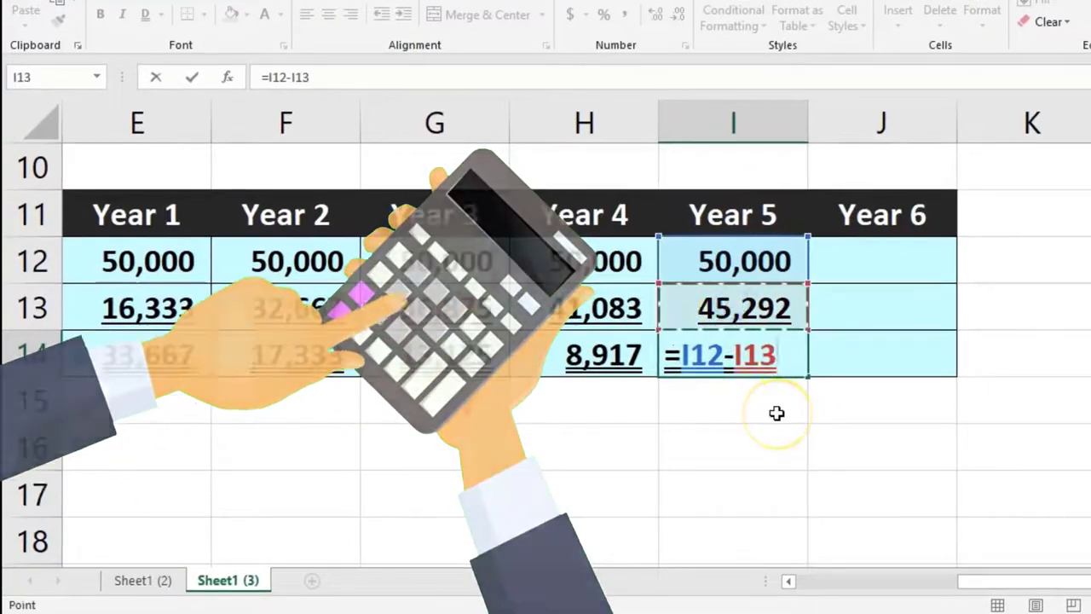
{"action": "key", "text": "Return"}
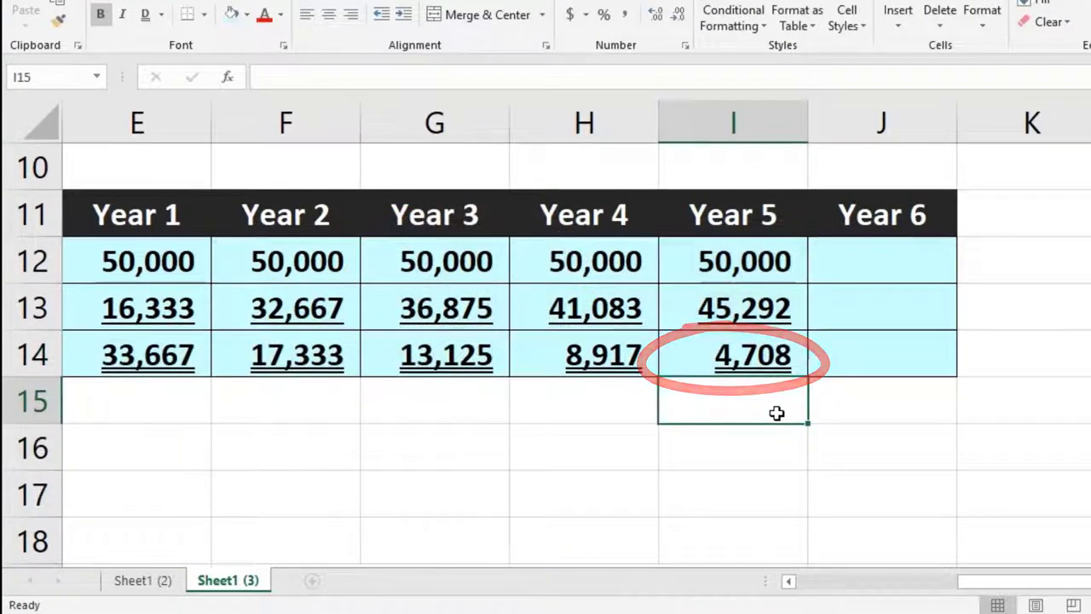
Carry the asset cost into Year 6 by referencing the Year 5 cost cell I12 in J12
{"action": "left_click", "coordinate": [855, 267]}
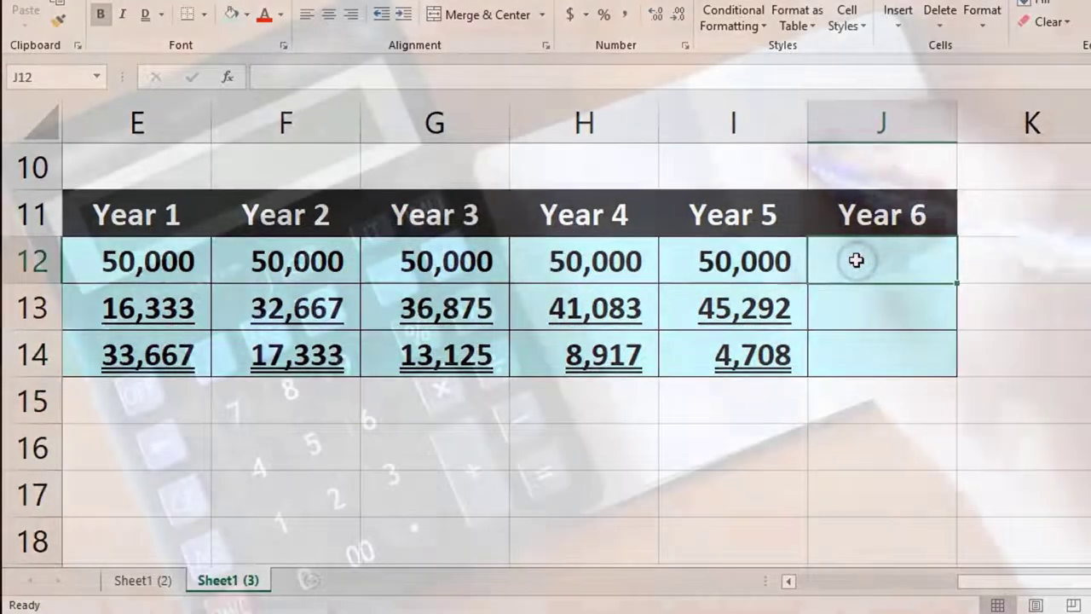
{"action": "type", "text": "="}
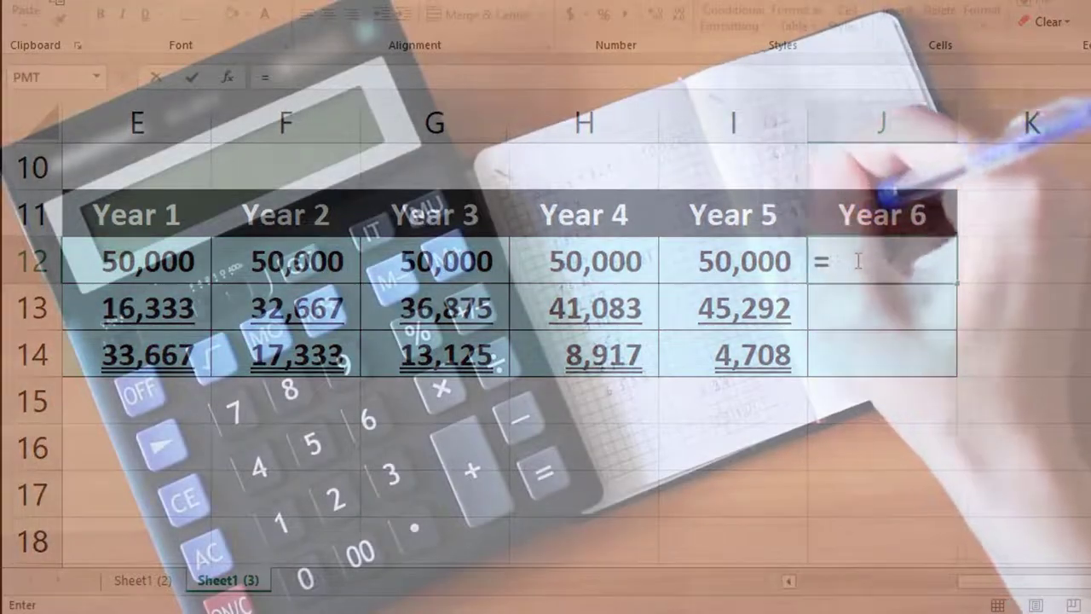
{"action": "key", "text": "Left"}
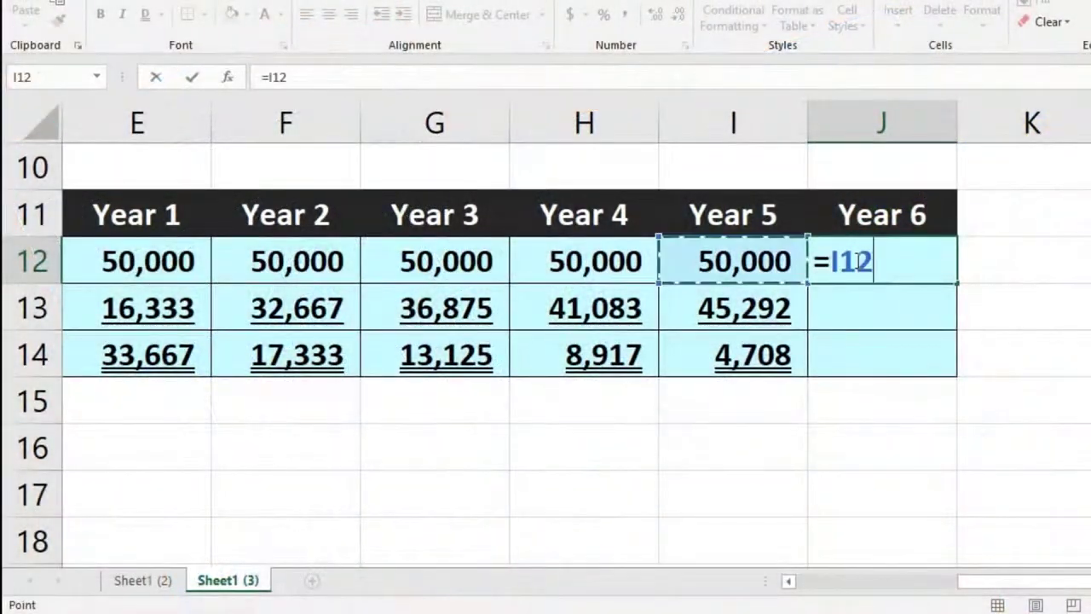
{"action": "key", "text": "Return"}
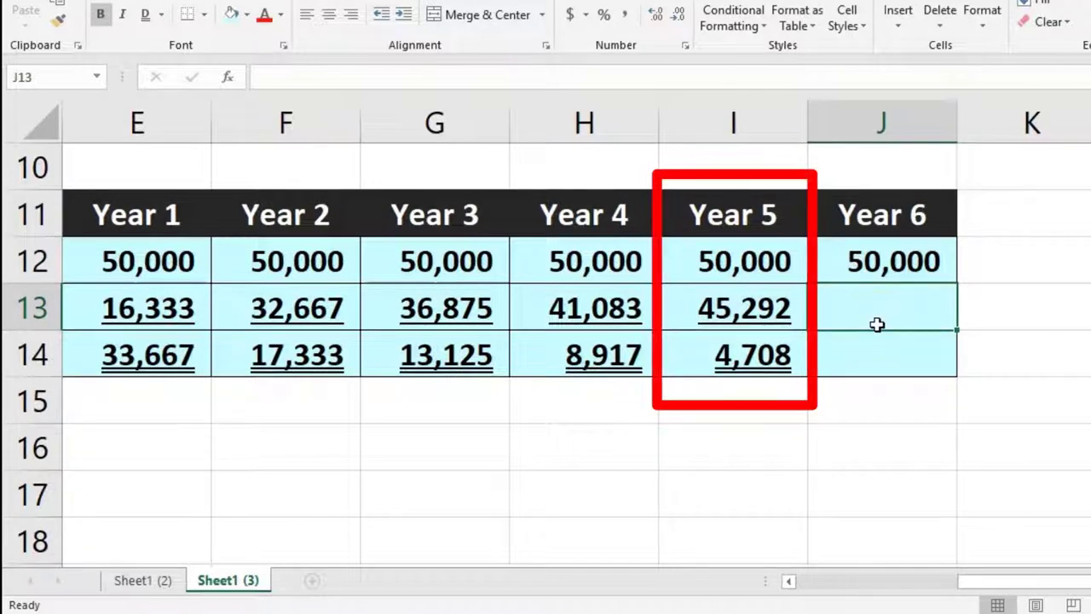
Calculate Year 6 accumulated depreciation in J13 by adding the revised yearly depreciation to the Year 5 balance, using =I13+B24
{"action": "type", "text": "="}
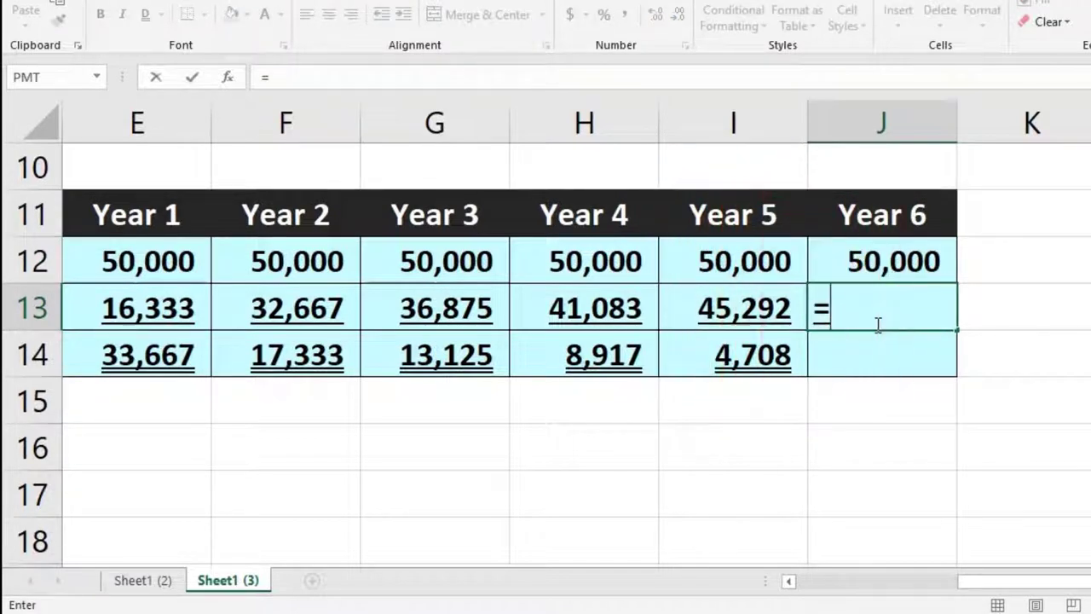
{"action": "left_click", "coordinate": [734, 298]}
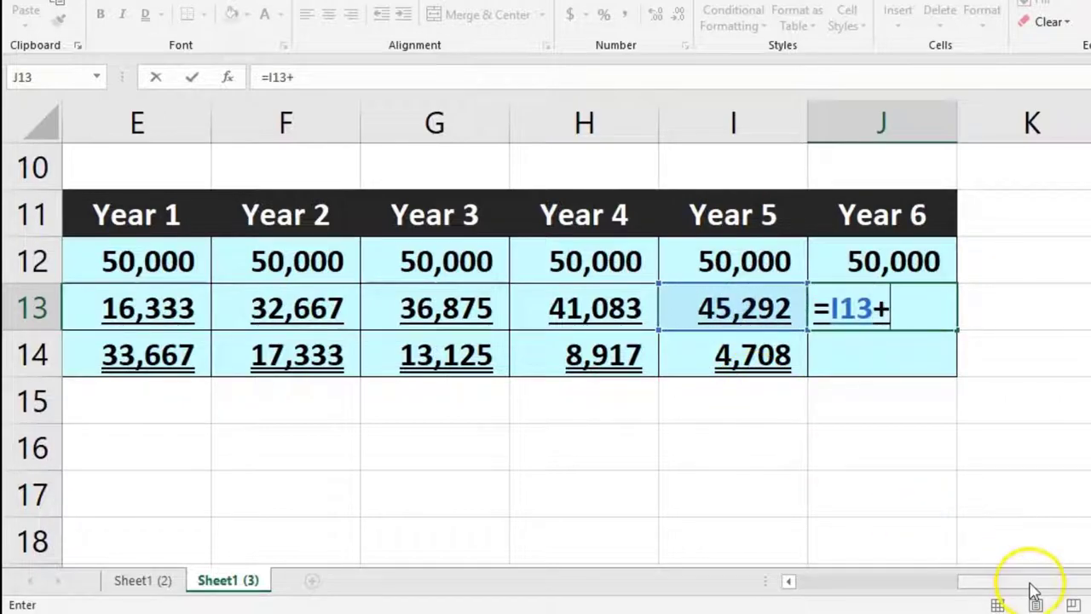
{"action": "type", "text": "+"}
{"action": "left_click_drag", "start_coordinate": [1032, 589], "coordinate": [813, 579]}
{"action": "scroll", "coordinate": [674, 504], "scroll_direction": "down", "scroll_amount": 3}
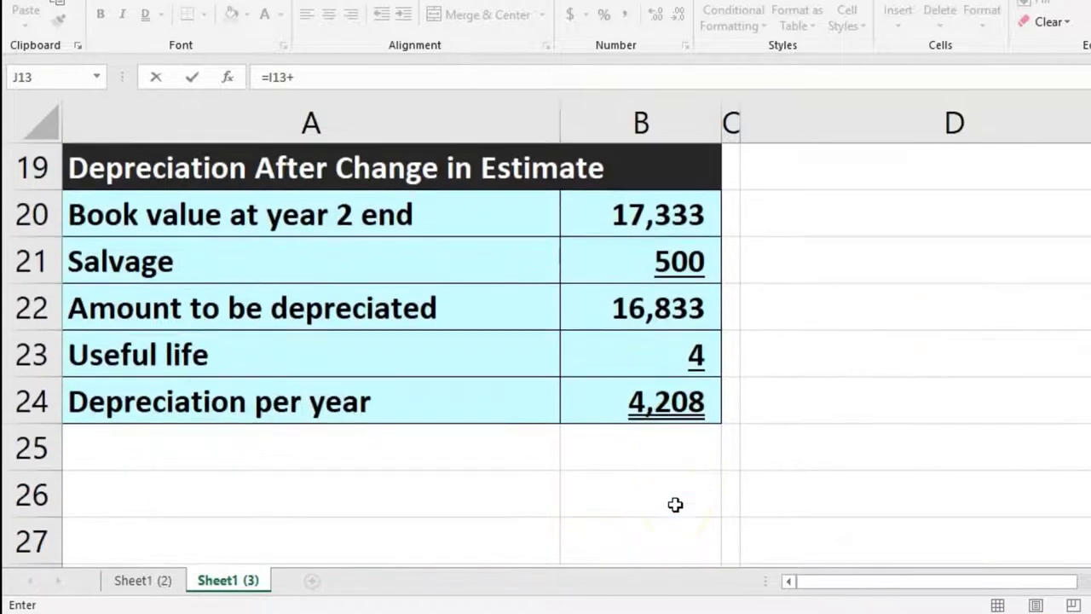
{"action": "left_click", "coordinate": [671, 419]}
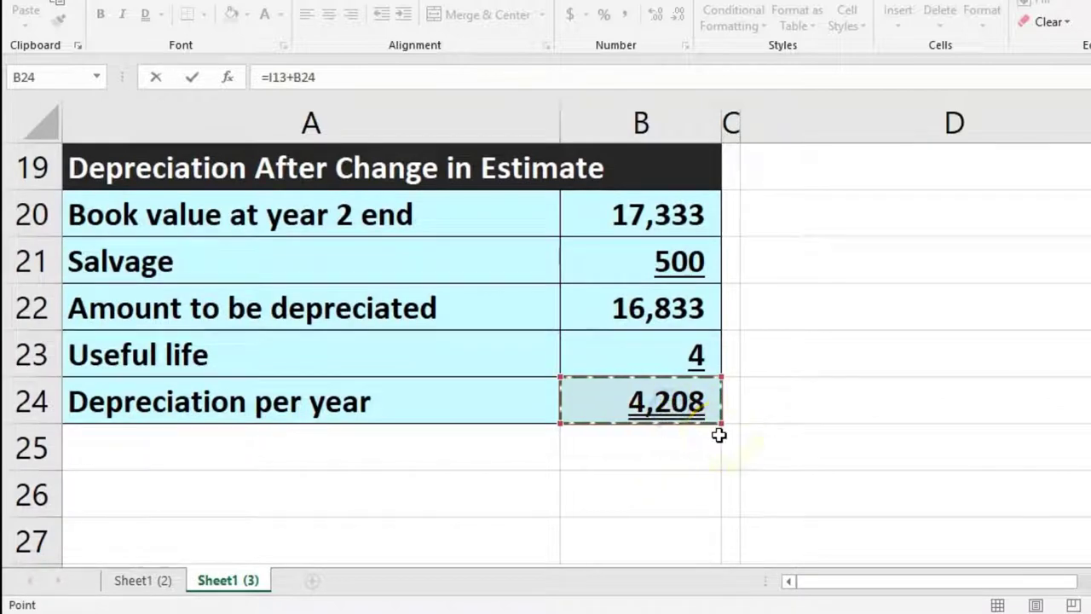
{"action": "key", "text": "Return"}
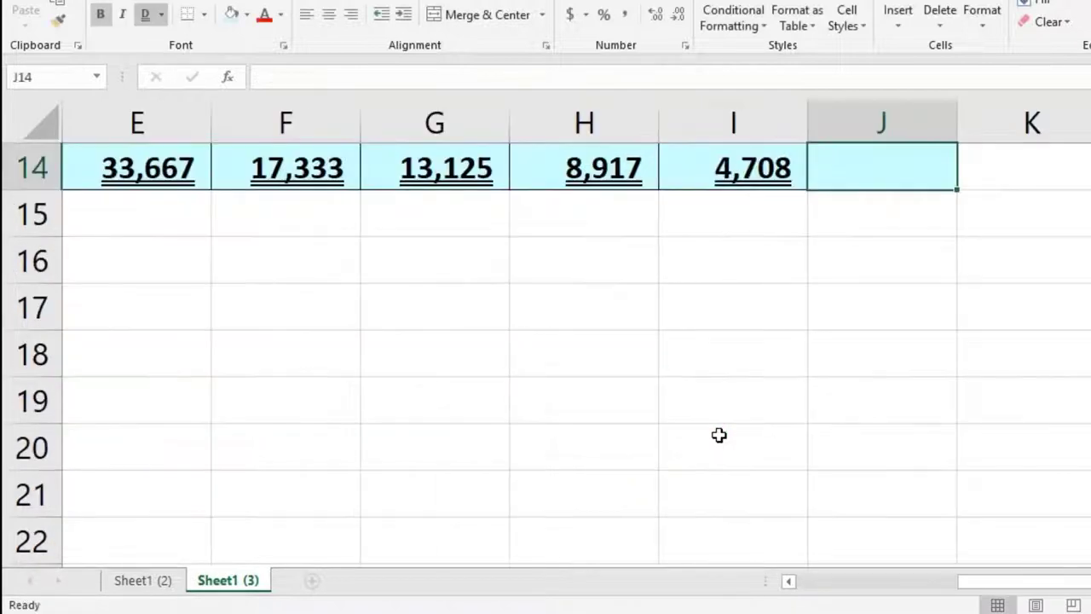
Calculate the Year 6 book value in J14 as cost less accumulated depreciation, using =J12-J13
{"action": "key", "text": "Up"}
{"action": "key", "text": "Up"}
{"action": "key", "text": "Up"}
{"action": "key", "text": "Down"}
{"action": "key", "text": "Down"}
{"action": "key", "text": "Down"}
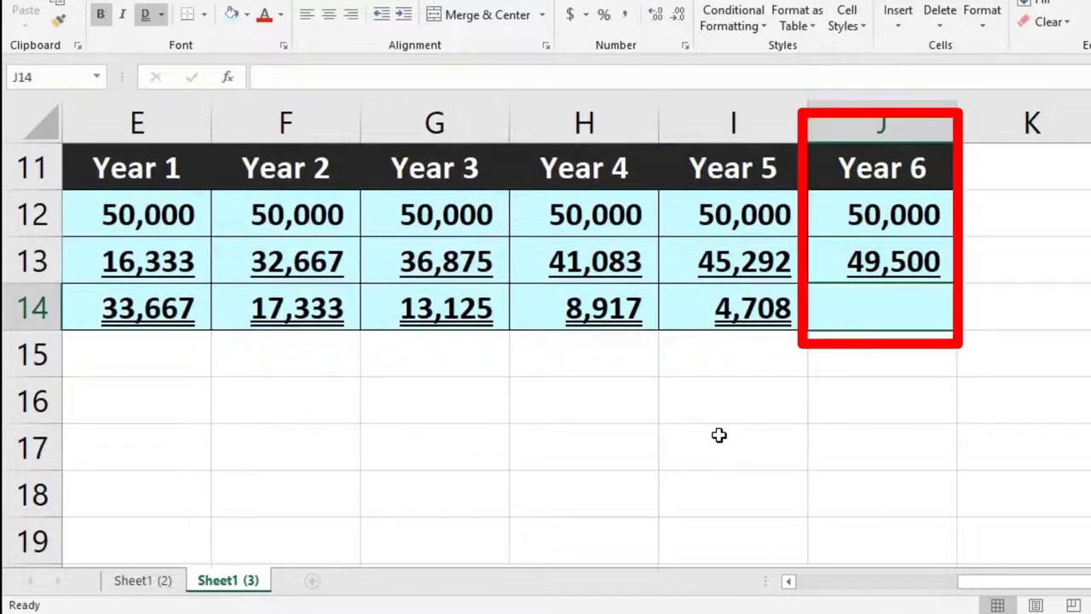
{"action": "type", "text": "="}
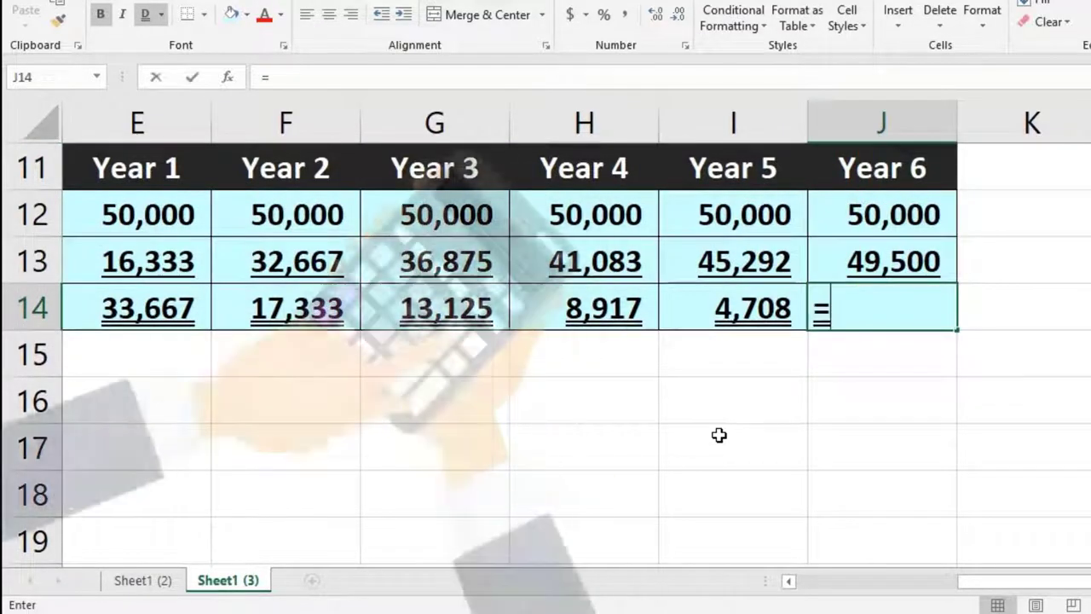
{"action": "left_click", "coordinate": [873, 227]}
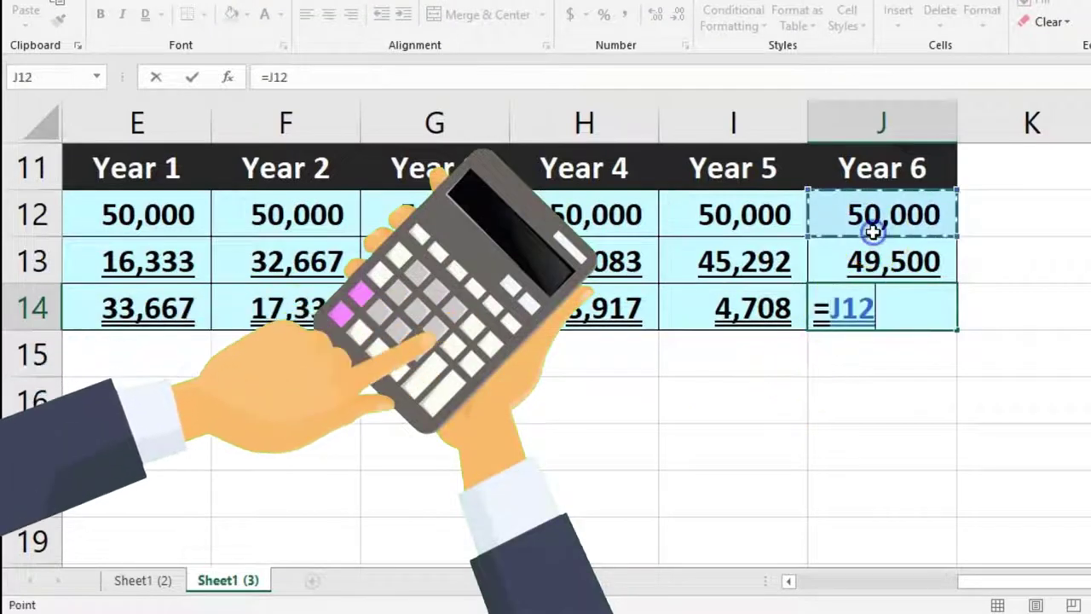
{"action": "type", "text": "-"}
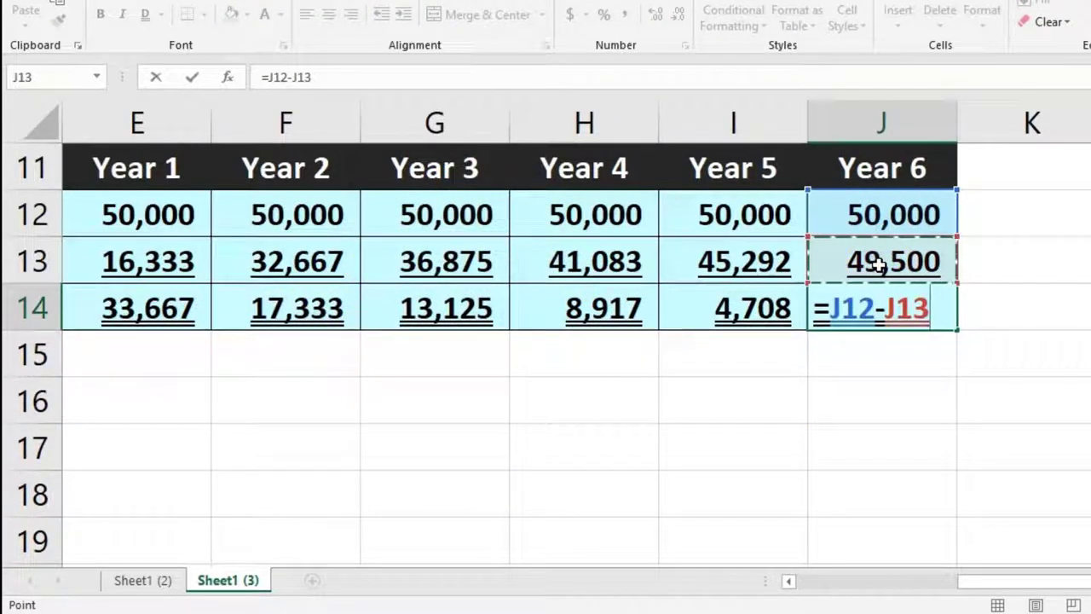
{"action": "key", "text": "Return"}
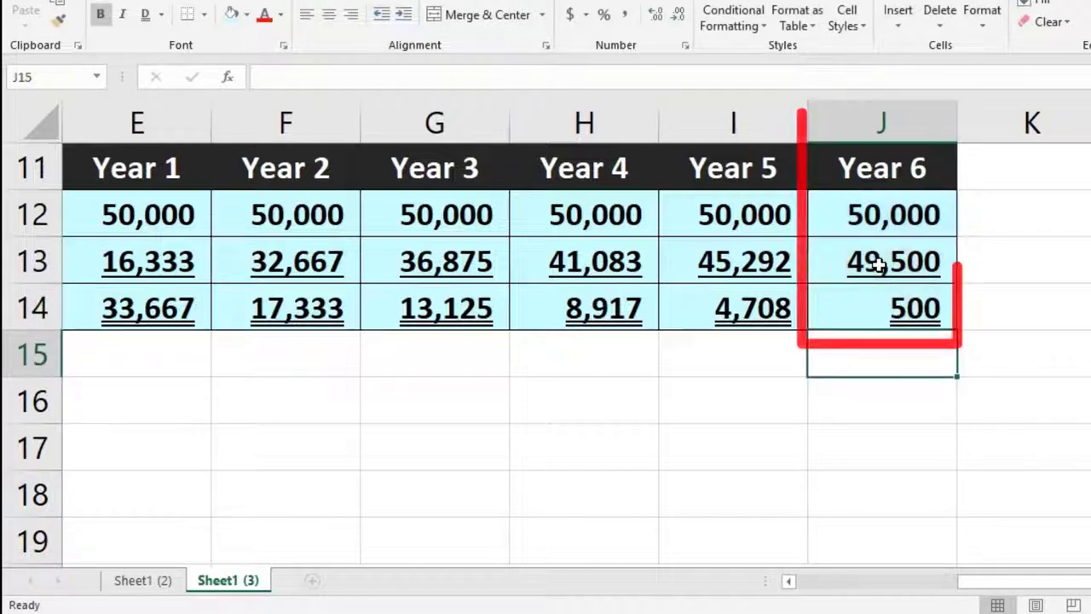
{"action": "left_click", "coordinate": [908, 317]}
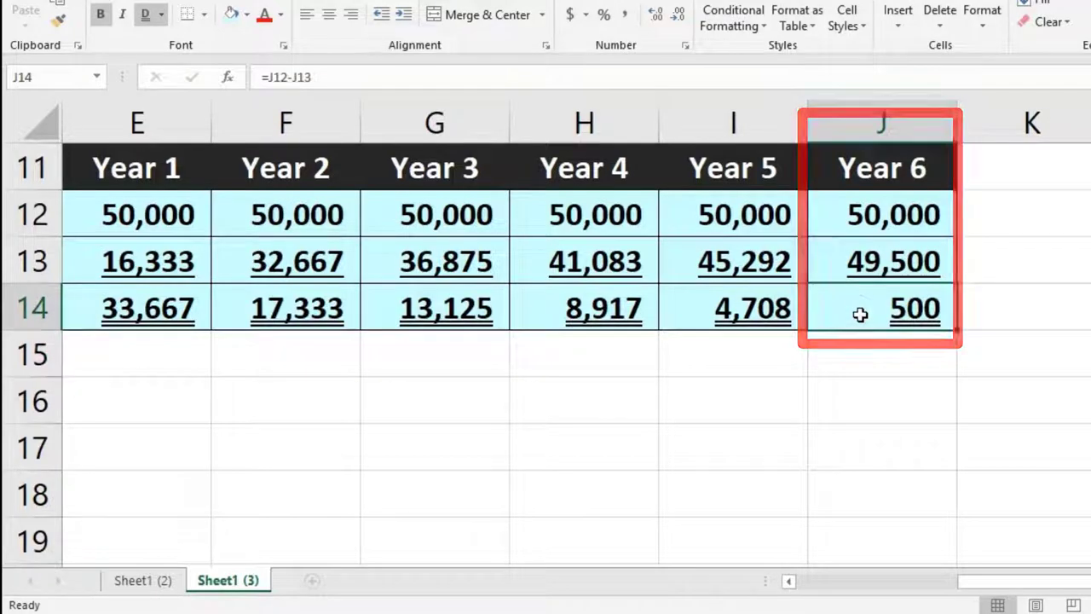